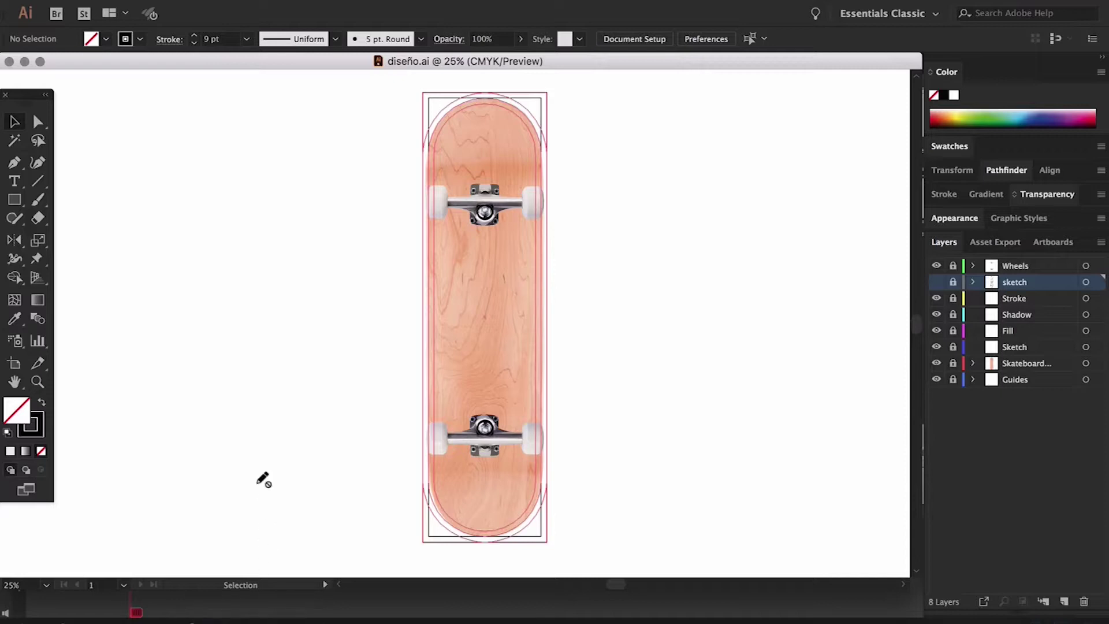
- Create a new layer above the hidden sketch layer and name it "design"
scroll(263, 479, left, 2)
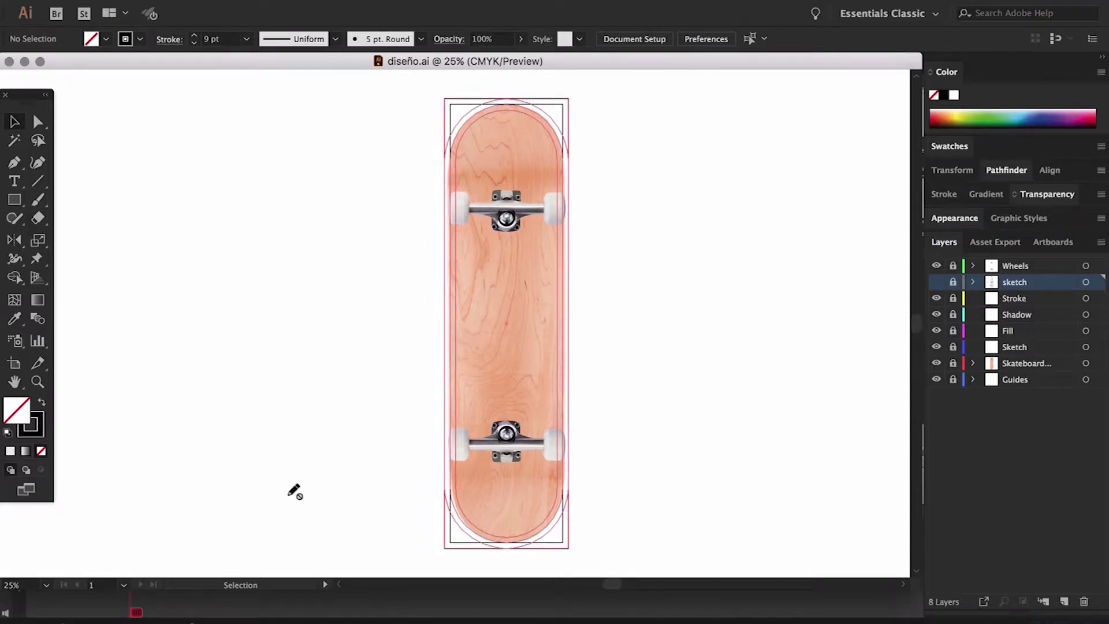
click(1064, 601)
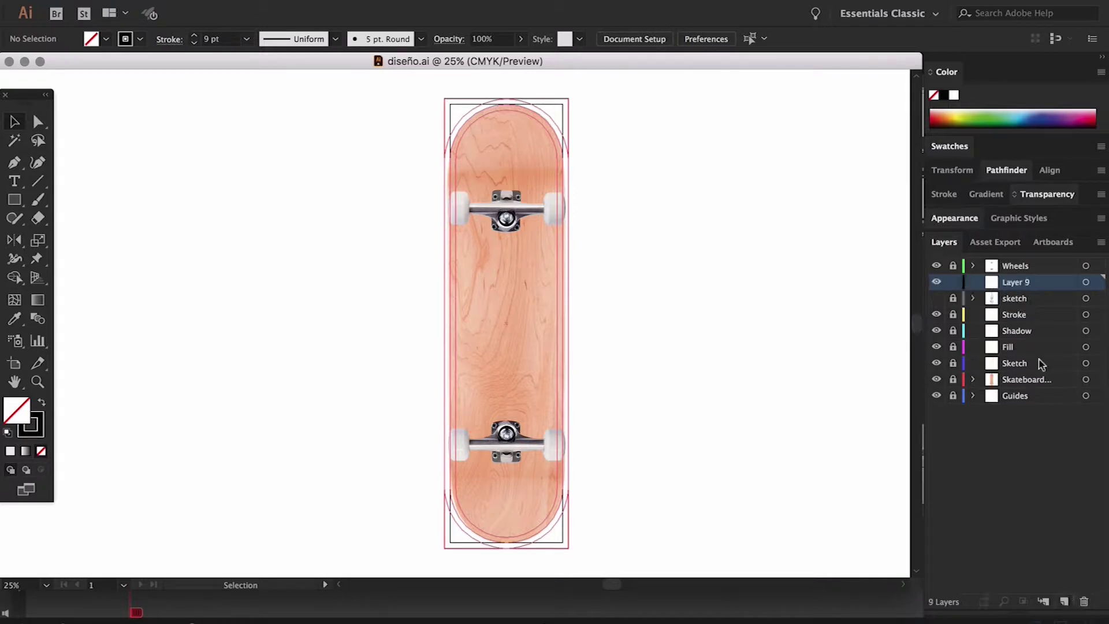
double_click(1016, 283)
text(design)
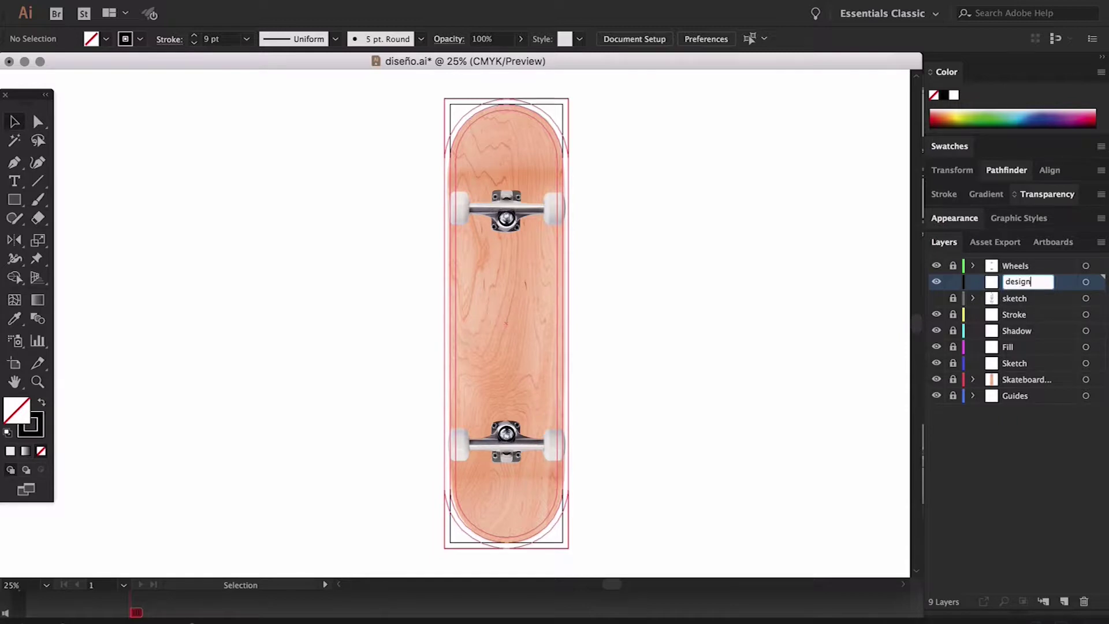
key(Return)
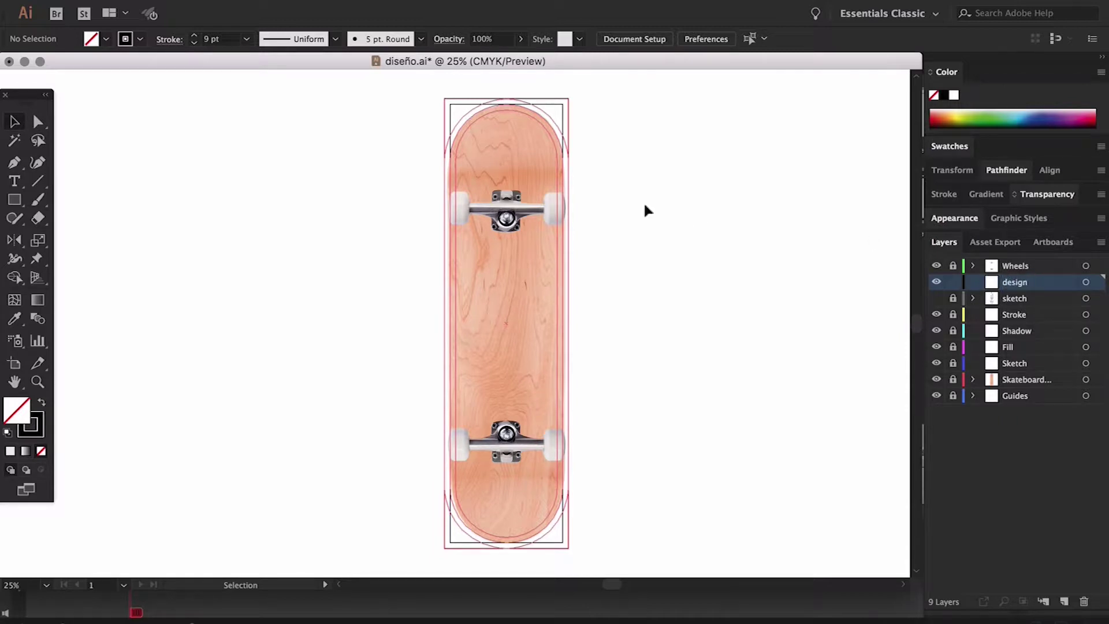
- Draw a closed three-point triangle with straight sides in the empty area beside the skateboard, using the Pen tool
scroll(263, 295, left, 1)
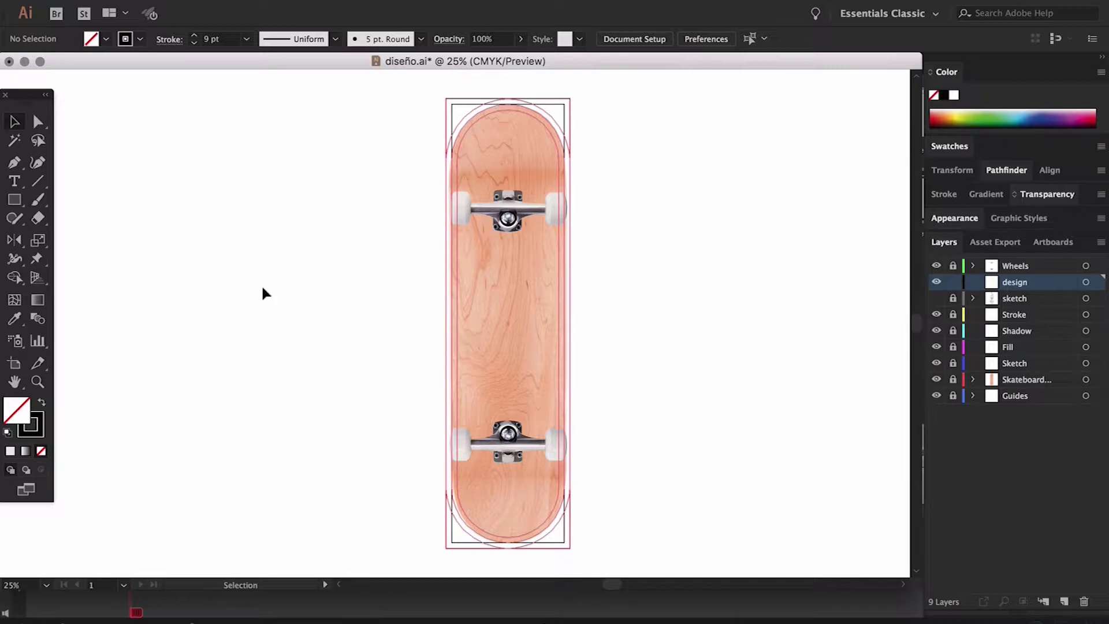
scroll(263, 294, left, 5)
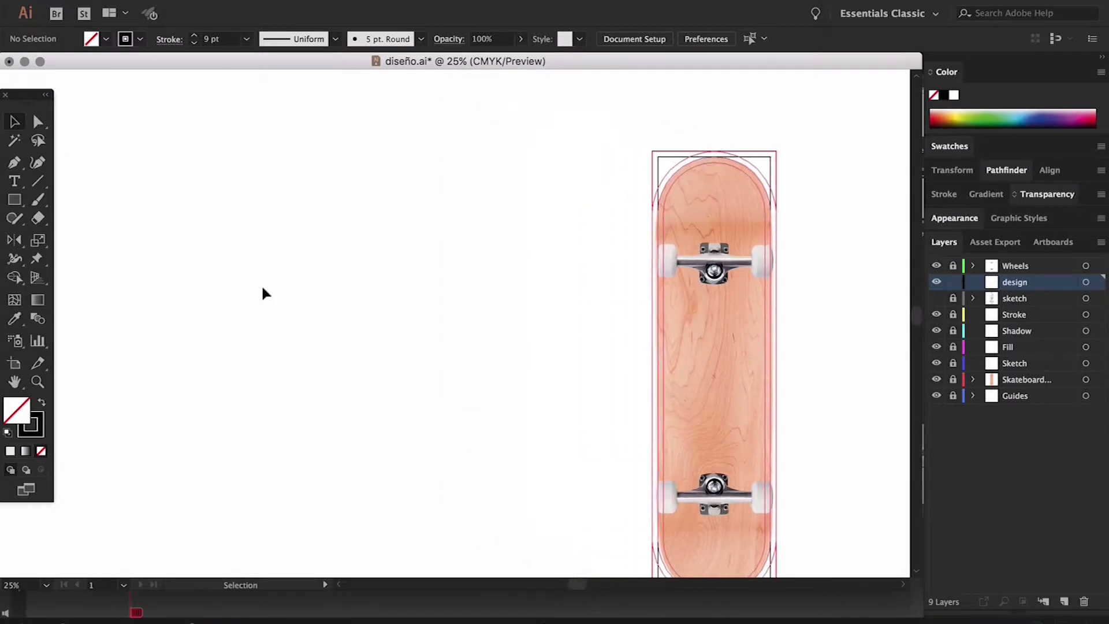
key(super+plus)
key(super+plus)
key(super+plus)
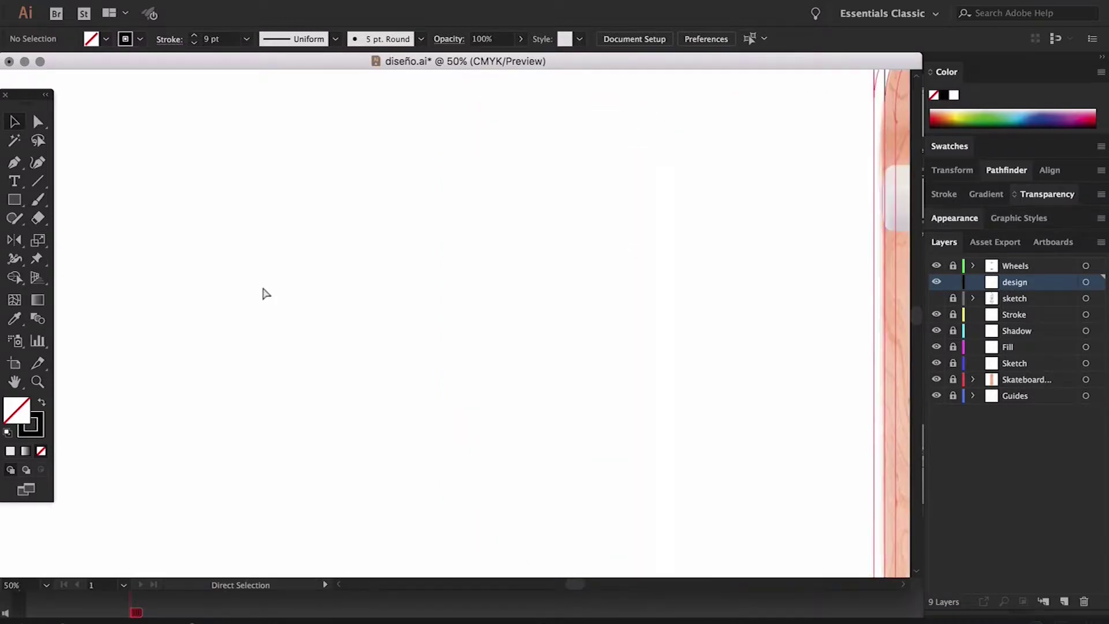
click(17, 165)
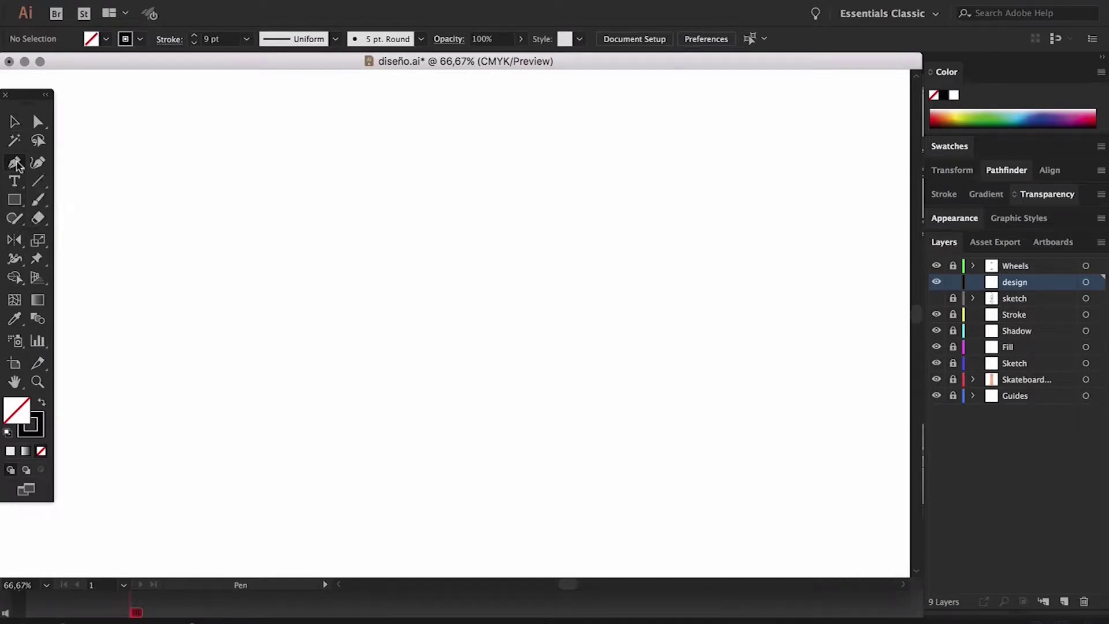
click(235, 190)
click(363, 261)
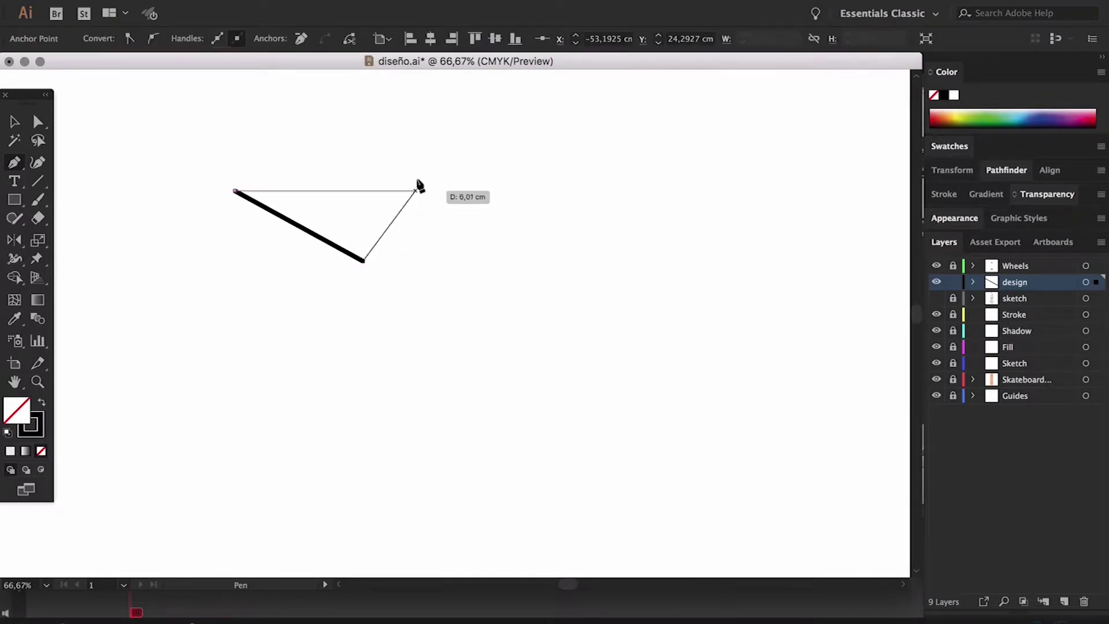
click(420, 124)
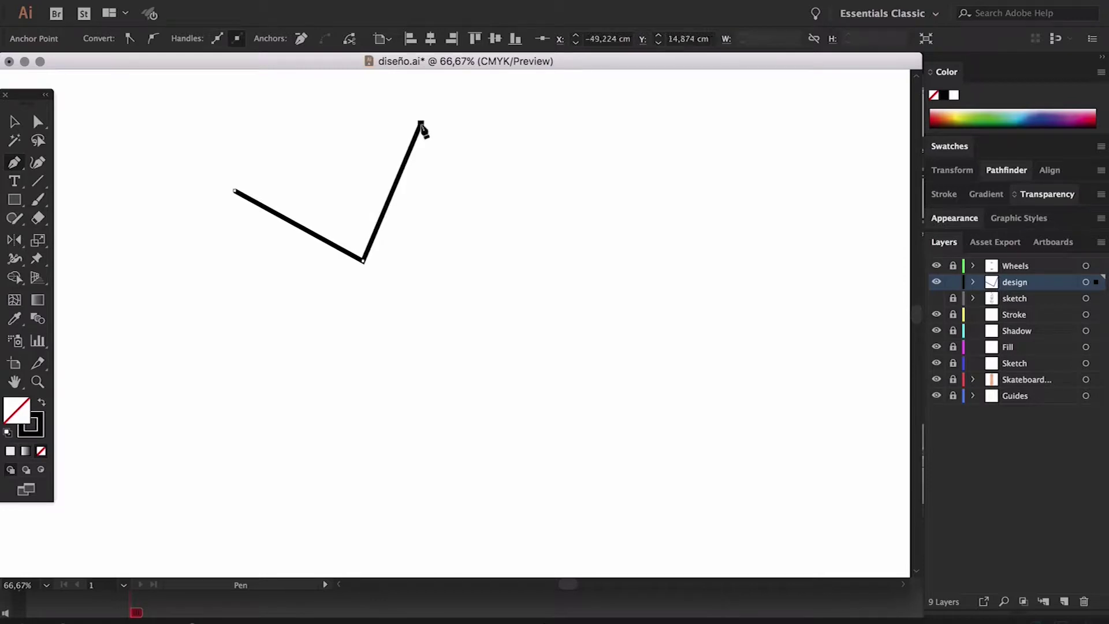
click(234, 193)
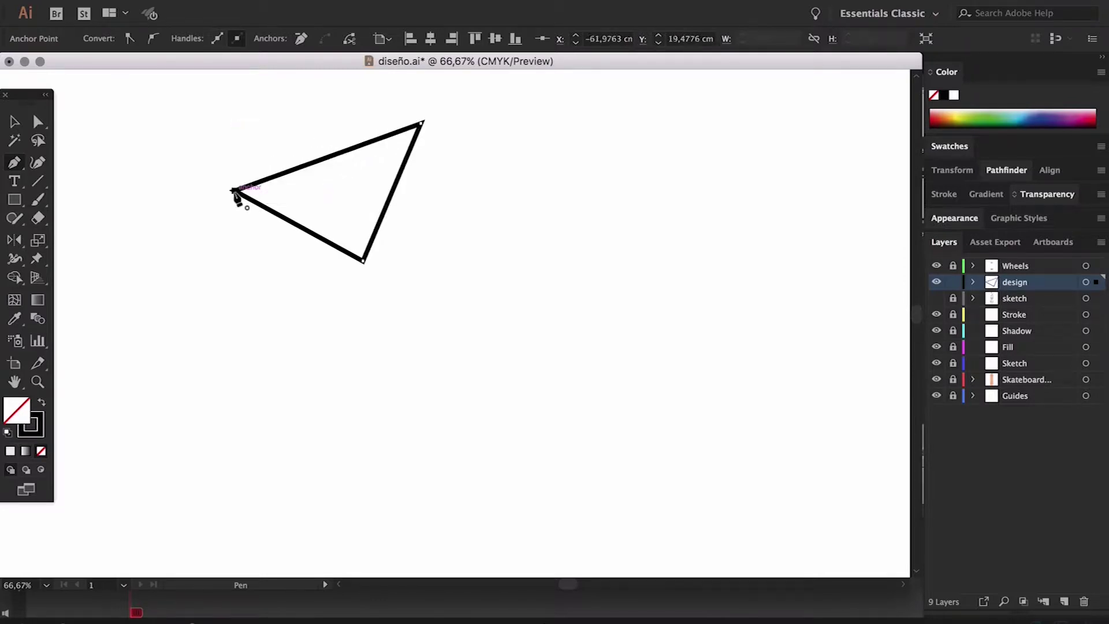
click(14, 122)
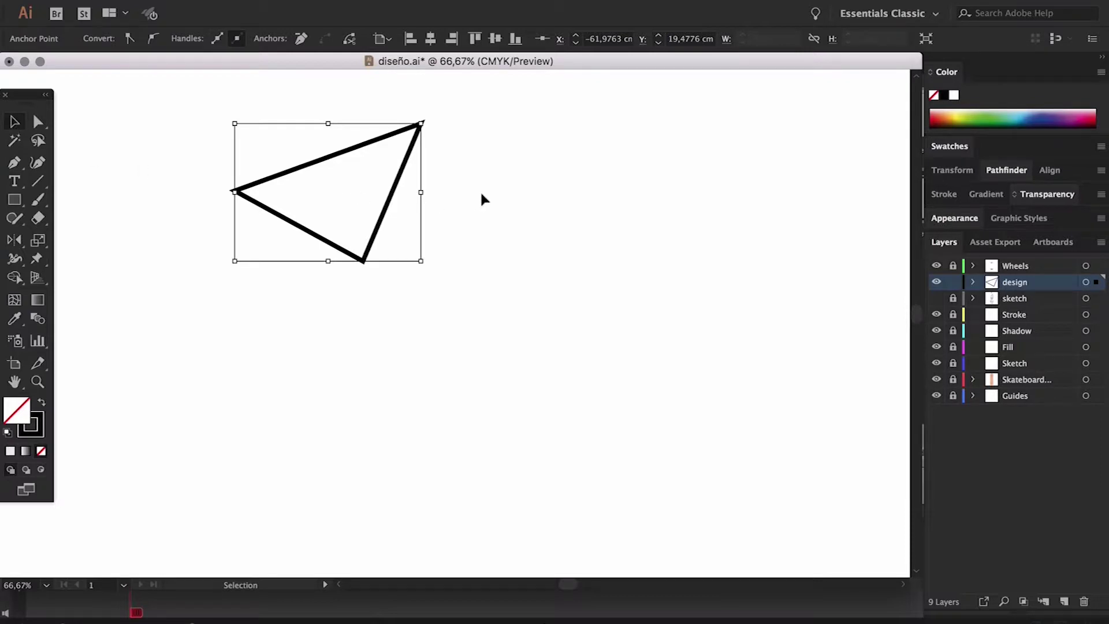
- Undo the triangle's segments until the empty area beside the skateboard is clear
key(super+z)
key(super+z)
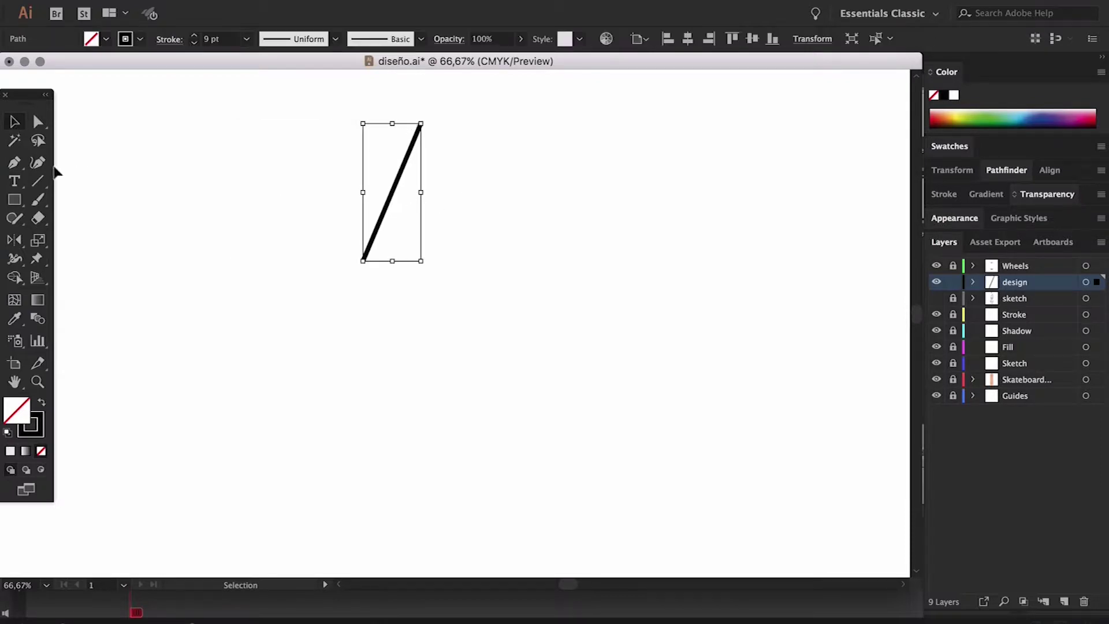
key(super+z)
- Draw a two-point U-shaped Pen curve and swing its right end's lower handle upward, forming an S curve about 10.6 cm wide
click(17, 164)
drag(232, 243, 246, 331)
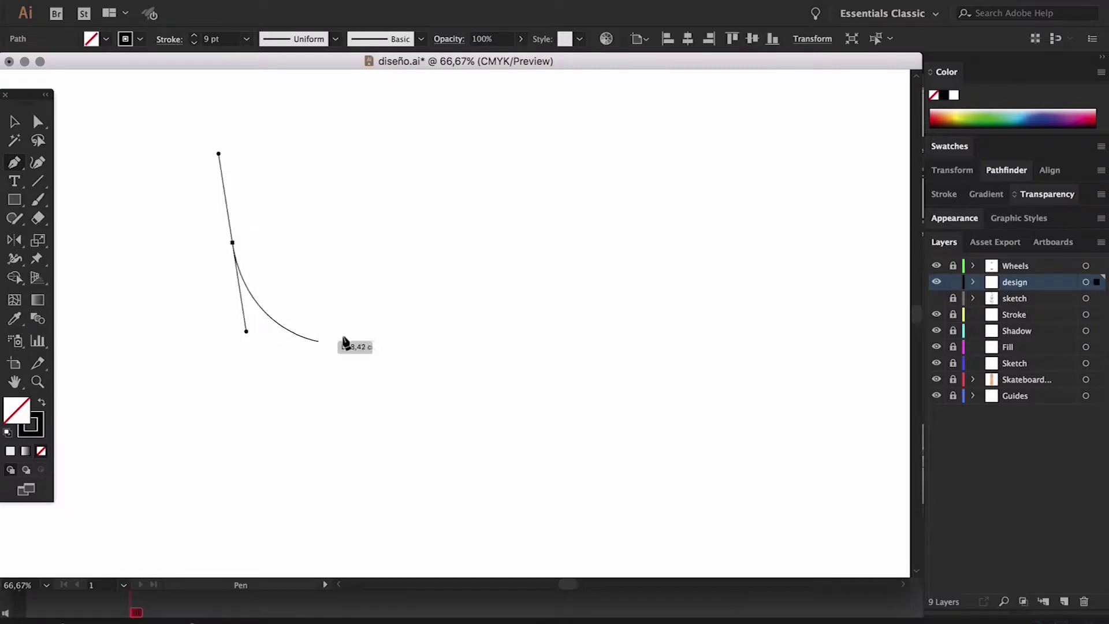
drag(387, 243, 416, 136)
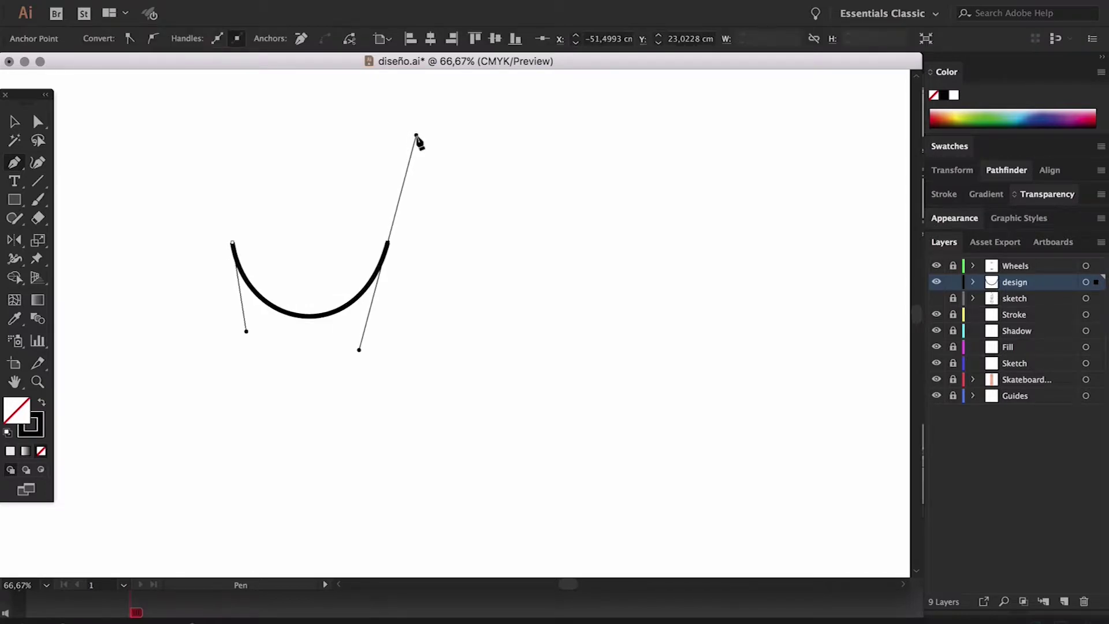
click(36, 122)
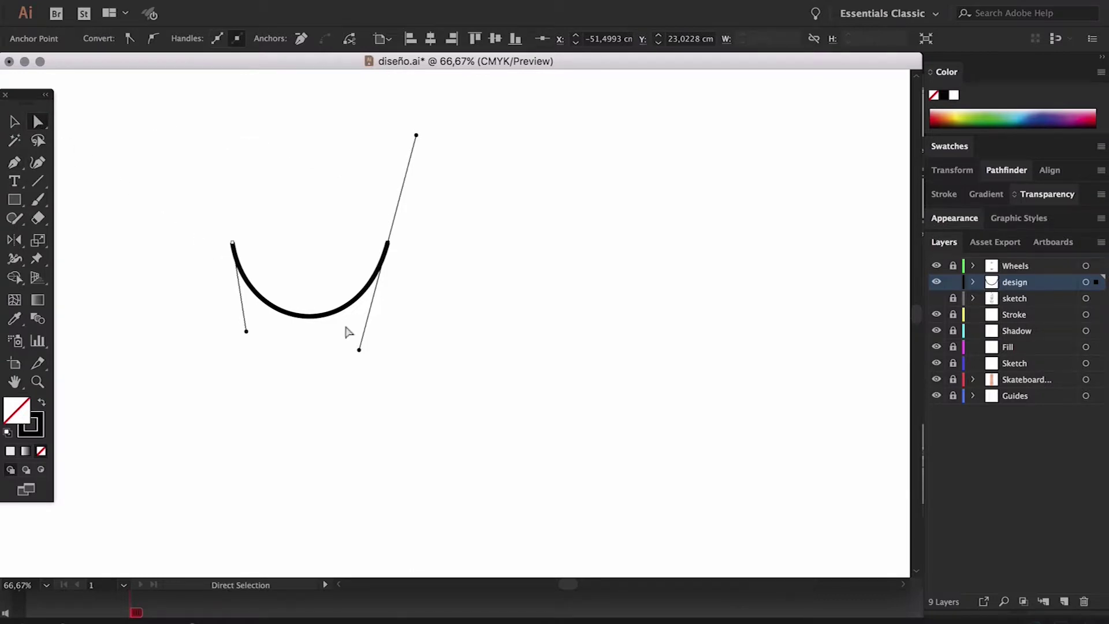
drag(360, 350, 373, 172)
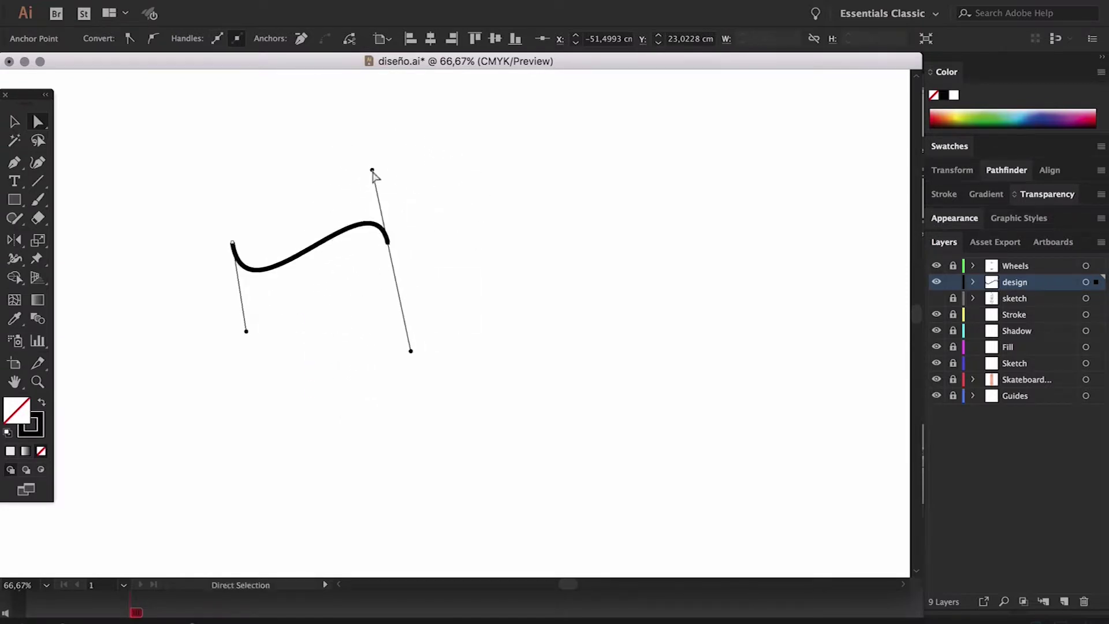
drag(474, 166, 189, 357)
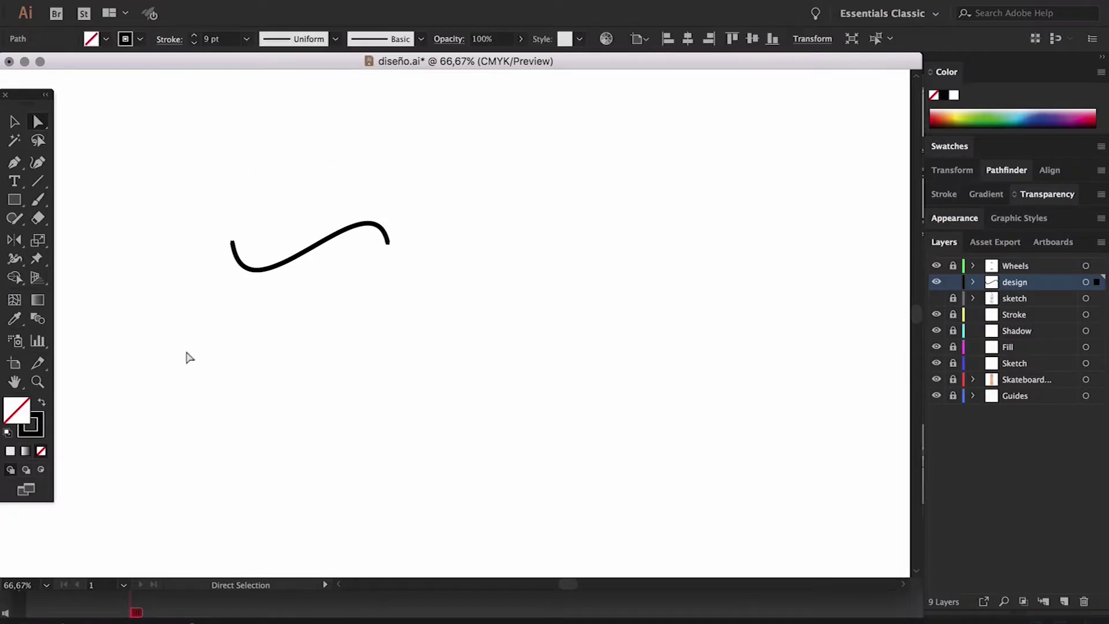
- Add two anchor points along the middle stretch of the S curve
drag(15, 163, 68, 191)
click(276, 264)
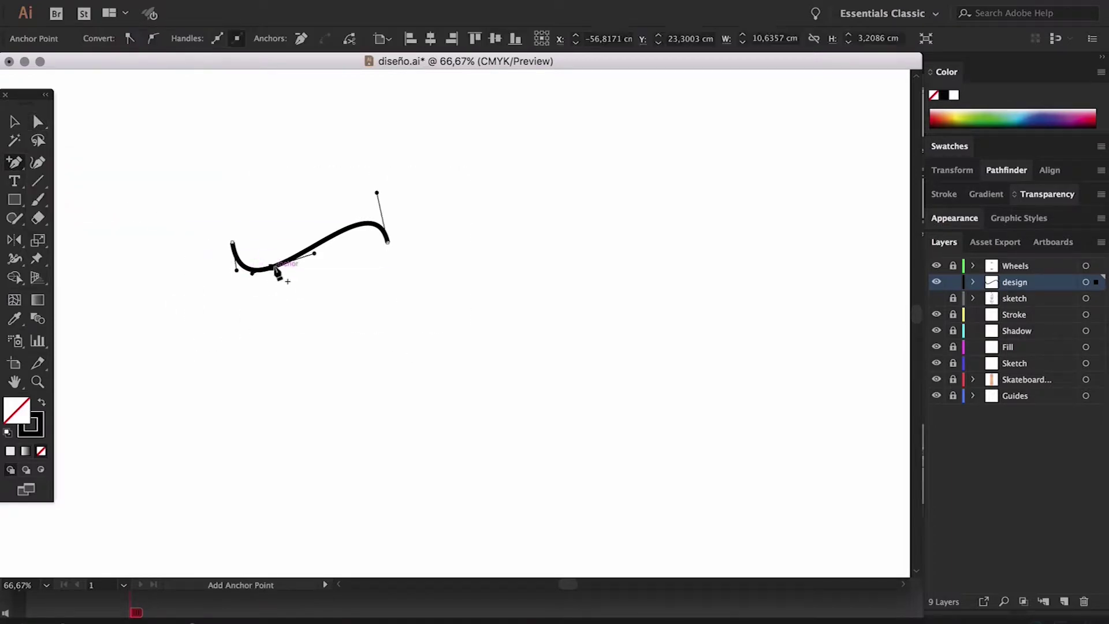
click(332, 235)
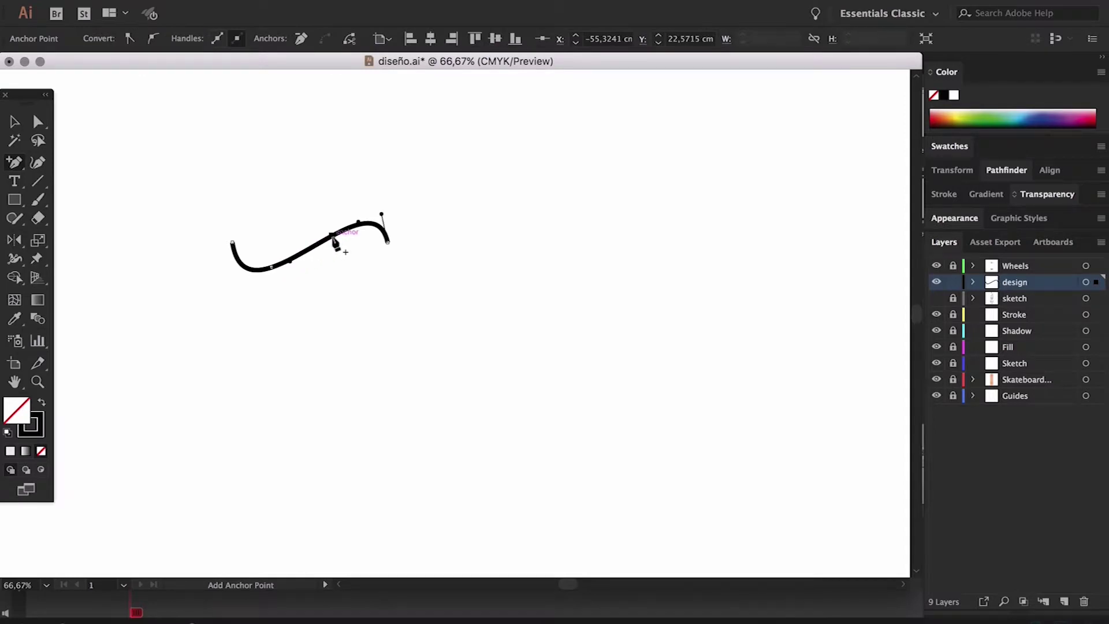
- Change the design layer's highlight color to Light Red
double_click(1050, 281)
click(317, 170)
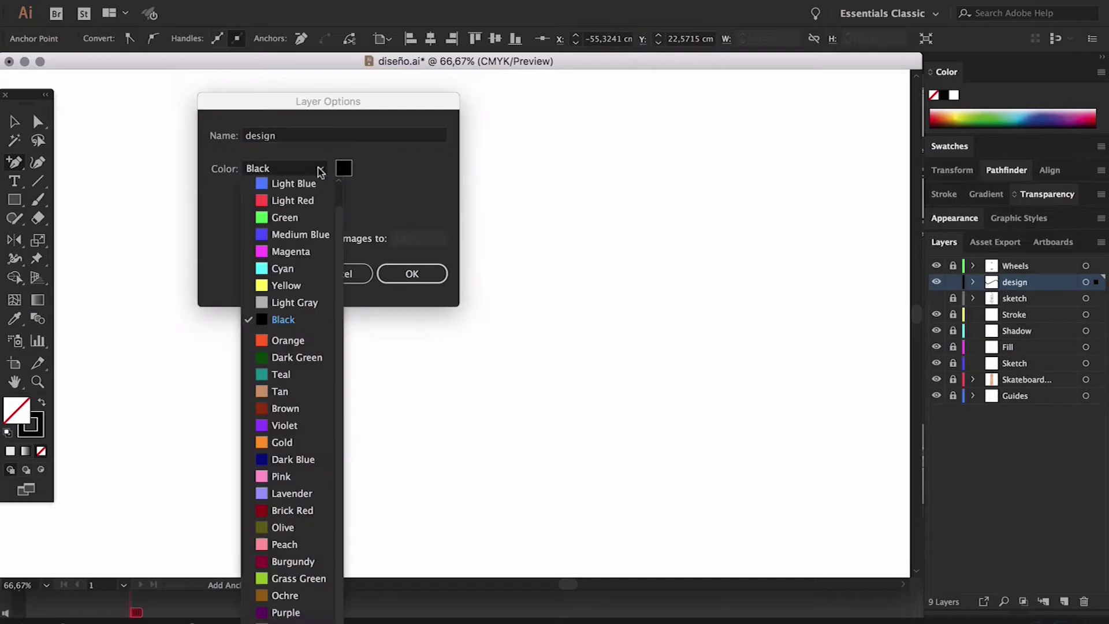
click(291, 200)
click(440, 277)
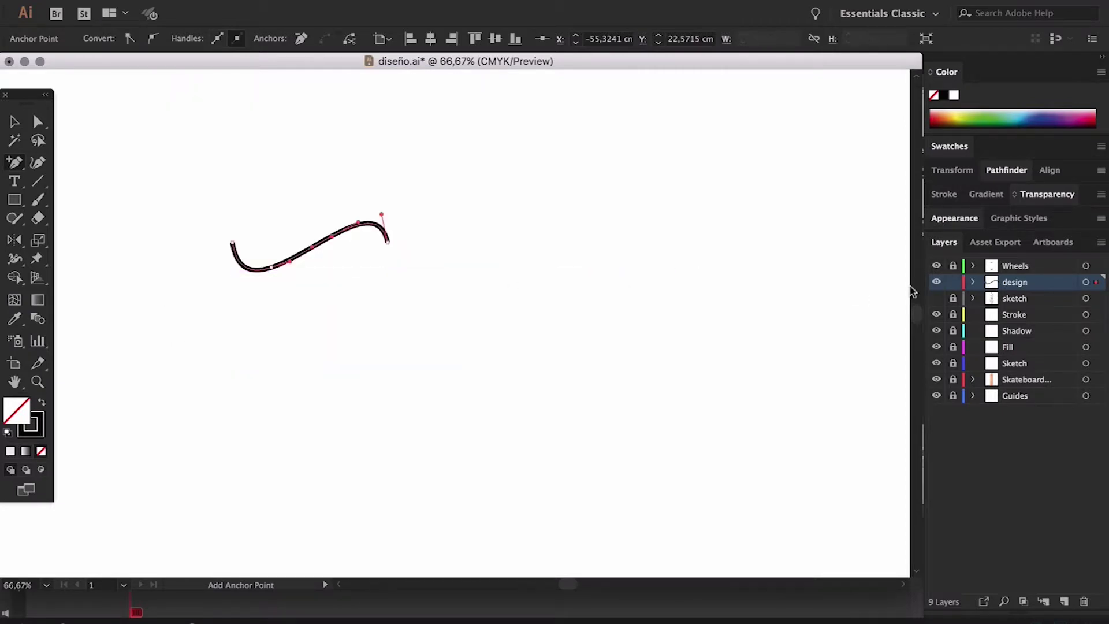
- Delete the two intermediate anchor points from the S curve, leaving only its end points
drag(308, 248, 356, 229)
scroll(355, 229, up, 5)
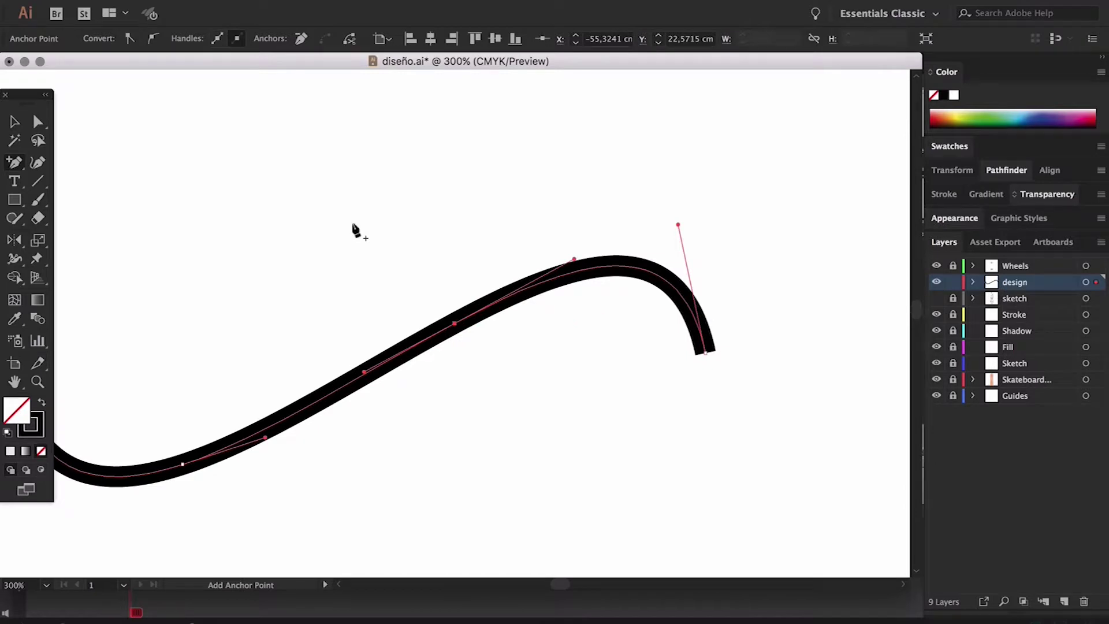
drag(15, 166, 64, 197)
click(456, 327)
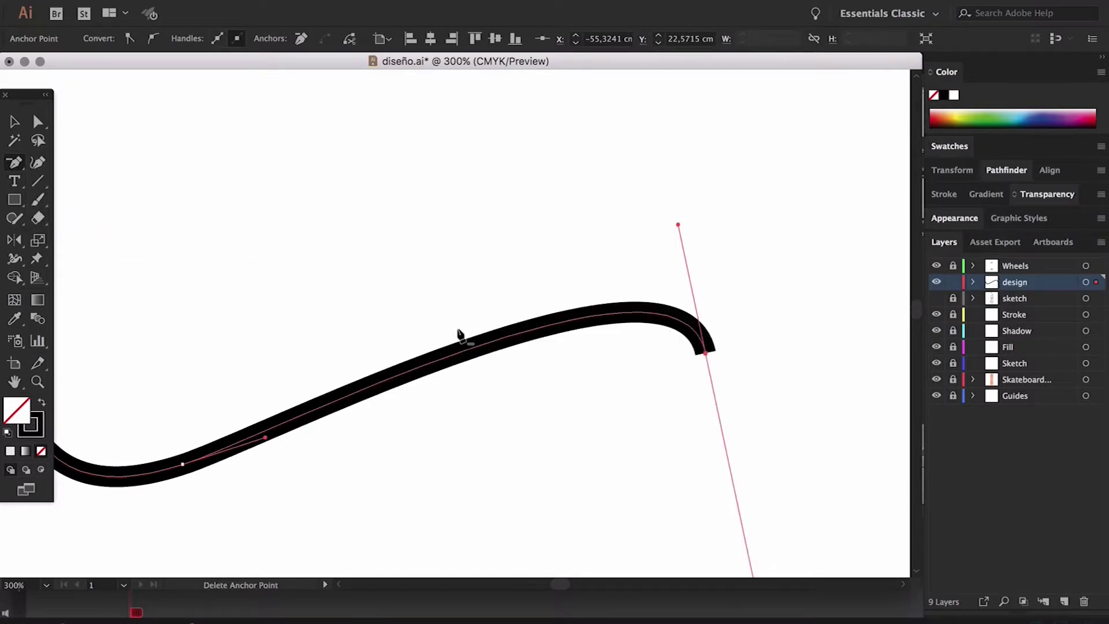
click(184, 465)
- Deepen the S curve by pulling the right end's handle up and the left end's handle down and right
click(38, 128)
key(super+minus)
key(super+minus)
key(super+minus)
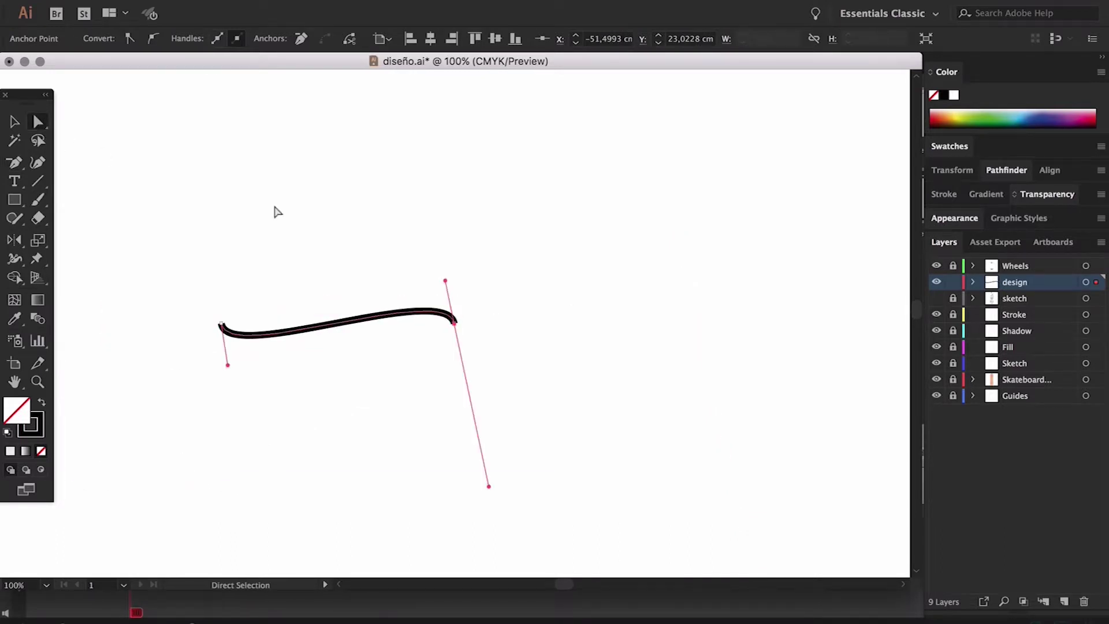
drag(445, 282, 399, 164)
drag(226, 368, 338, 490)
- Select the whole S curve and delete it from the design layer
click(570, 224)
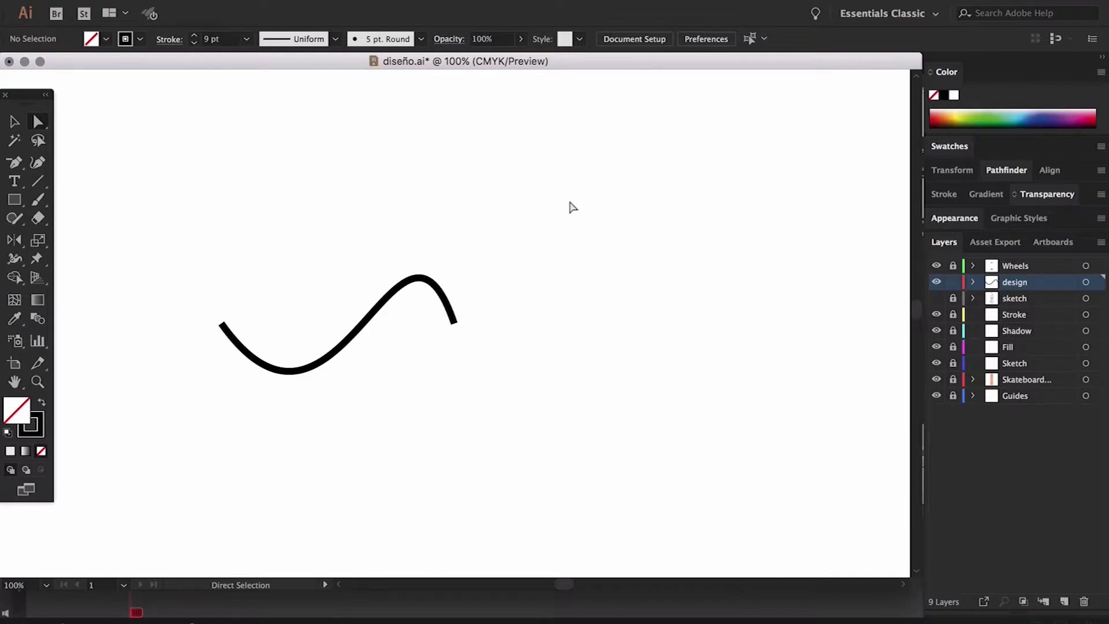
drag(167, 192, 554, 470)
key(Delete)
- Draw a near-horizontal straight Pen segment about 12.9 cm wide and bend its middle down about 7.3 cm with the Anchor Point tool
drag(15, 163, 63, 162)
click(209, 264)
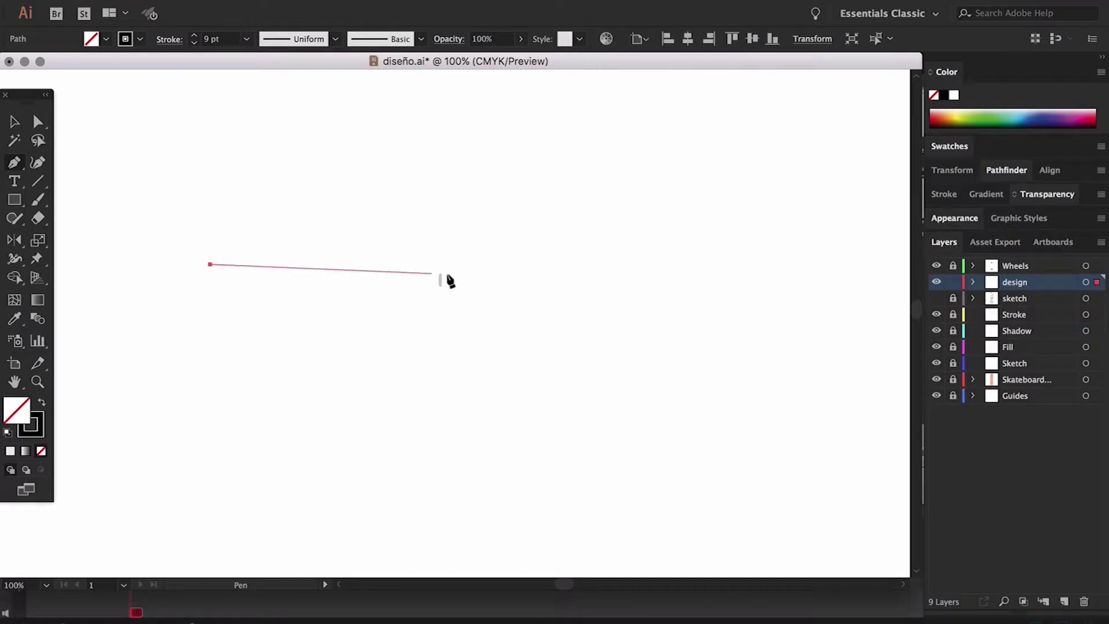
click(493, 257)
drag(15, 162, 55, 218)
drag(352, 261, 355, 420)
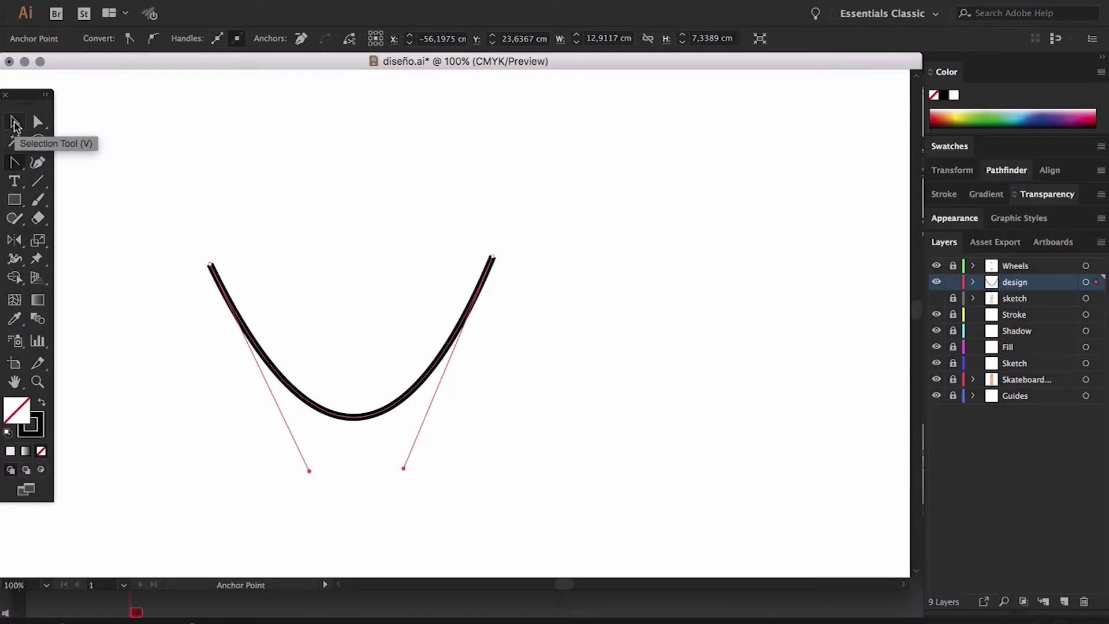
- Undo the bent segment so the design layer is empty again
click(14, 122)
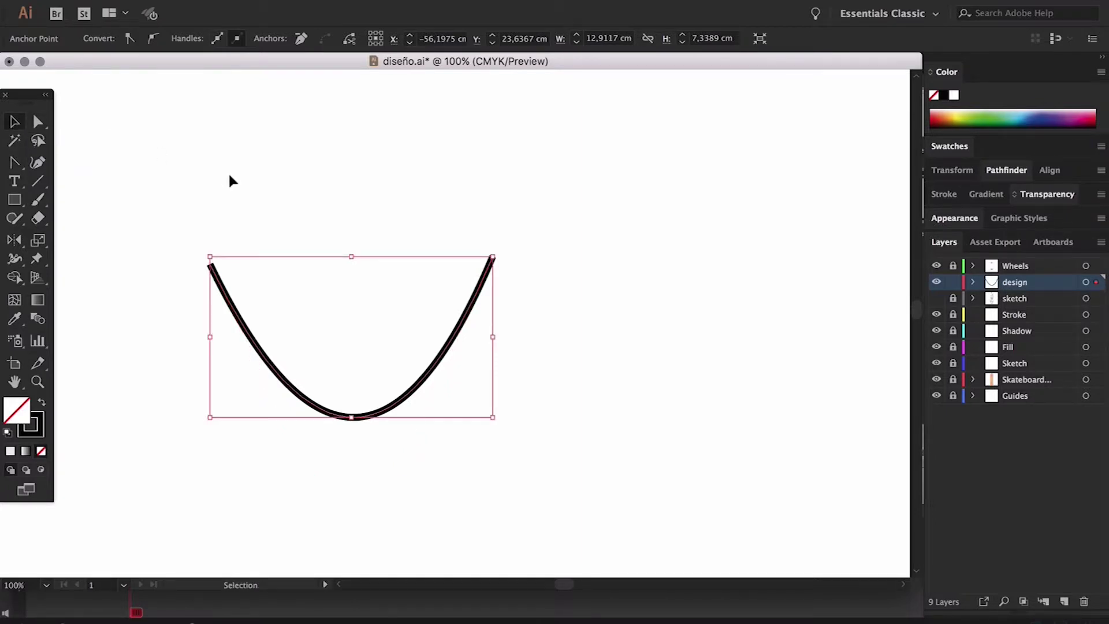
key(super+z)
key(super+z)
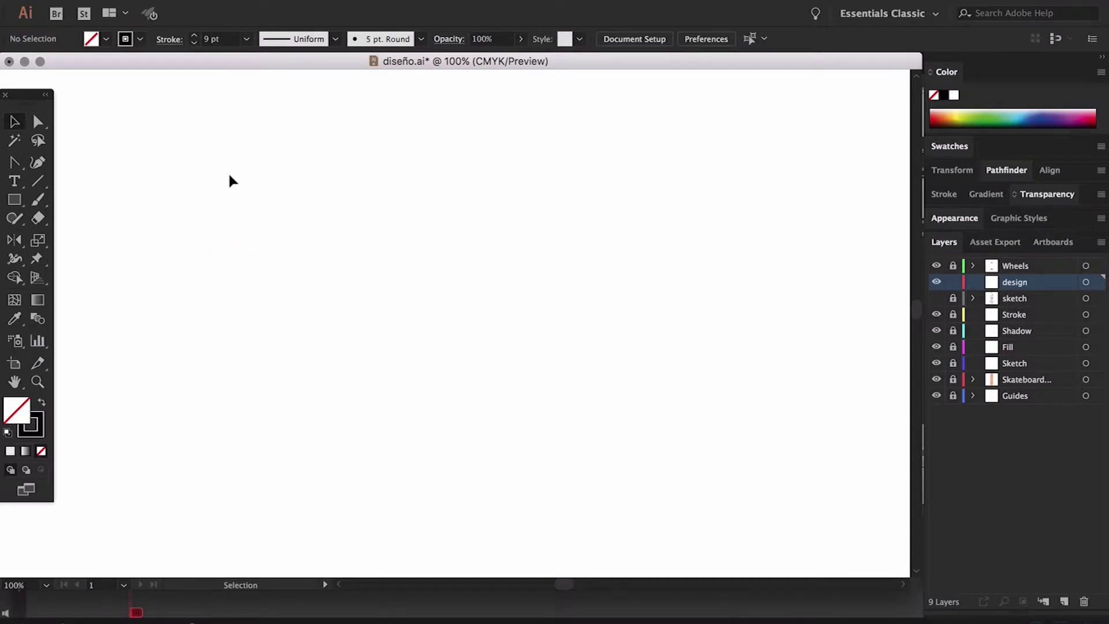
- Draw an upright five-pointed star with the Star tool on the design layer and deselect it
click(14, 199)
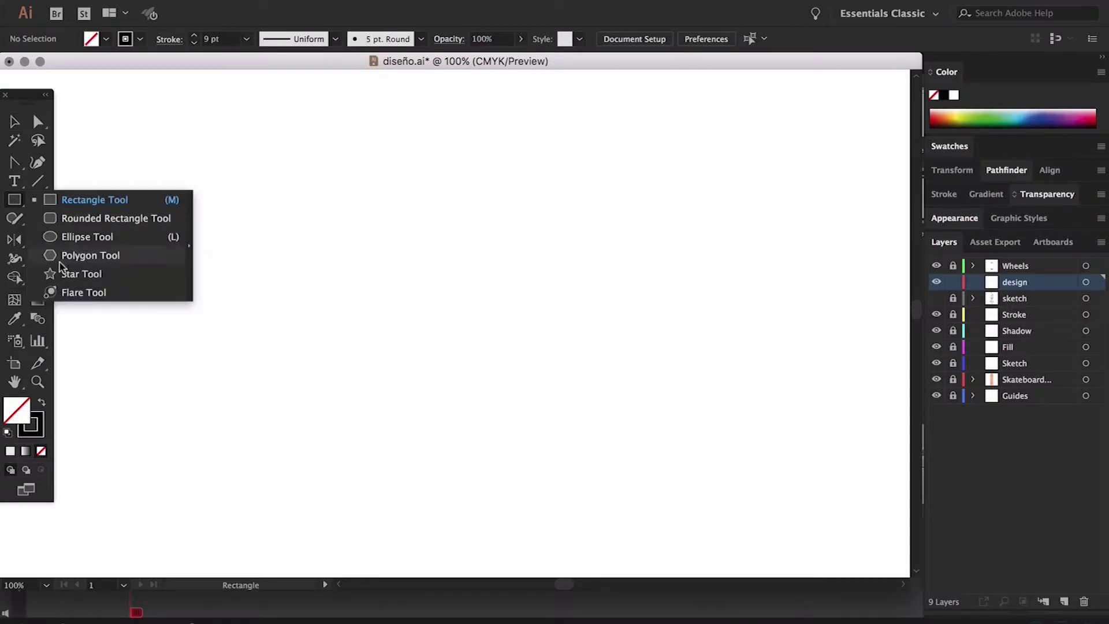
click(149, 279)
drag(396, 329, 511, 218)
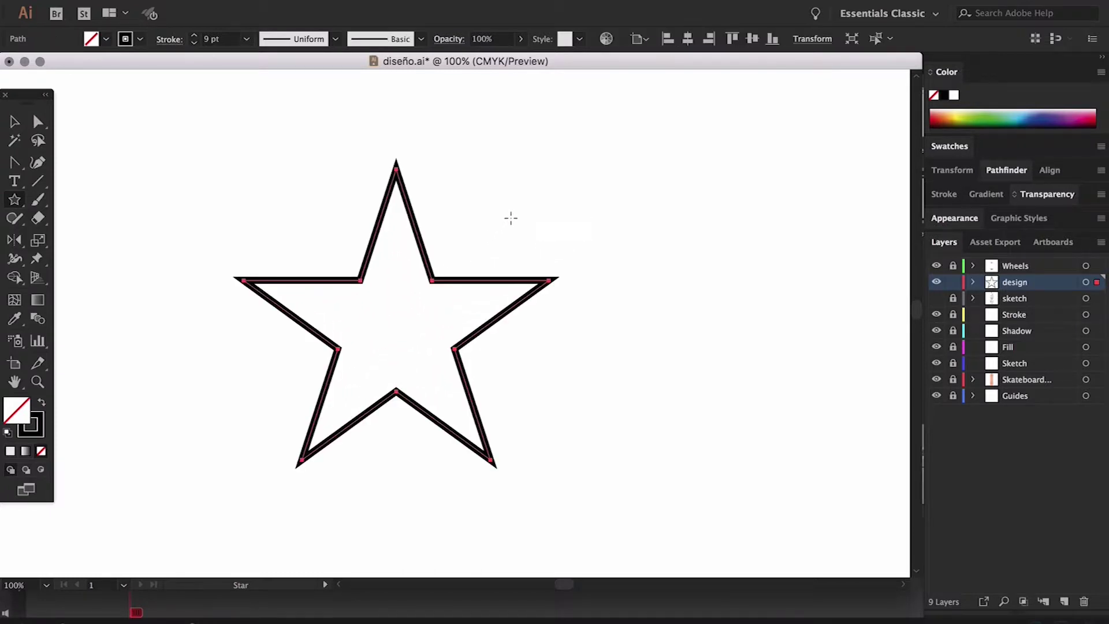
key(v)
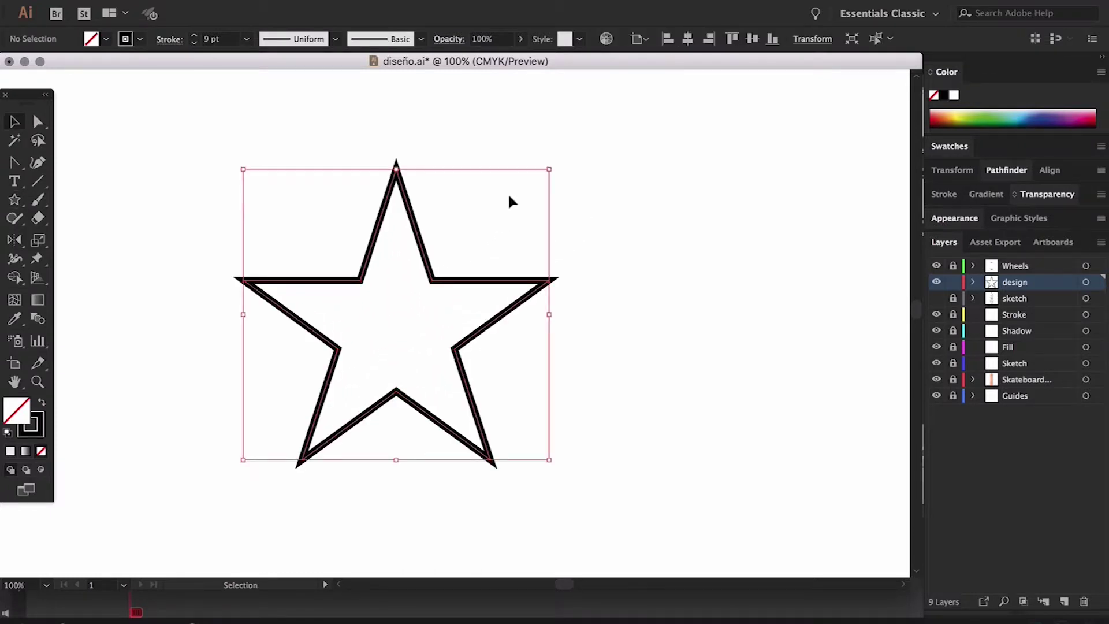
click(509, 196)
scroll(508, 201, left, 2)
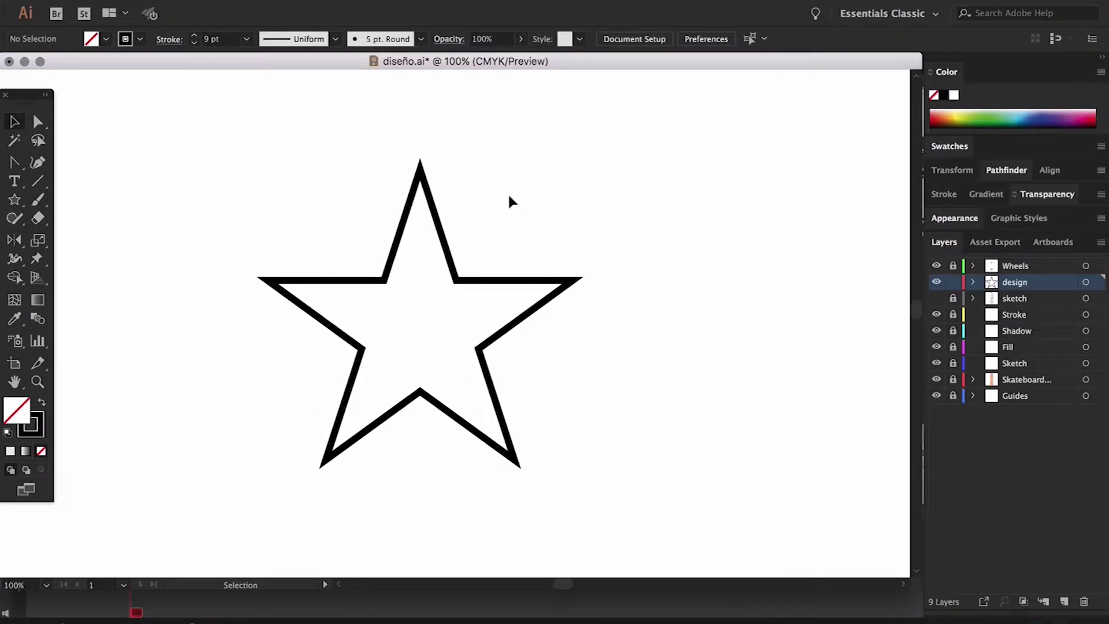
- Round only the star's top point to a radius of about 0.97 cm, and reduce the rounding to about 0.45 cm
click(40, 121)
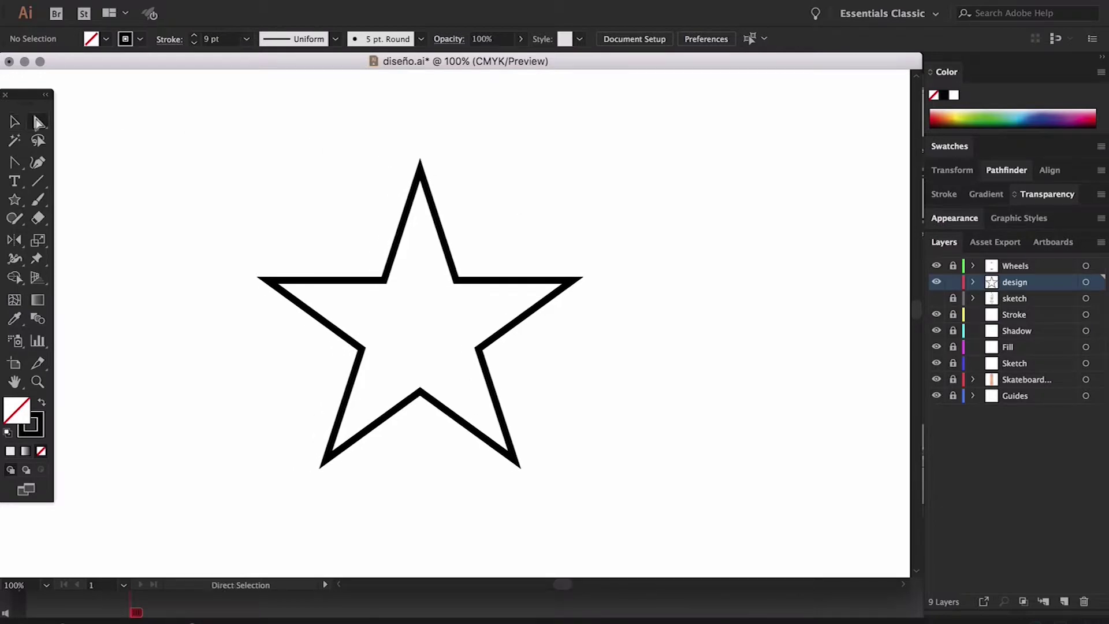
click(421, 171)
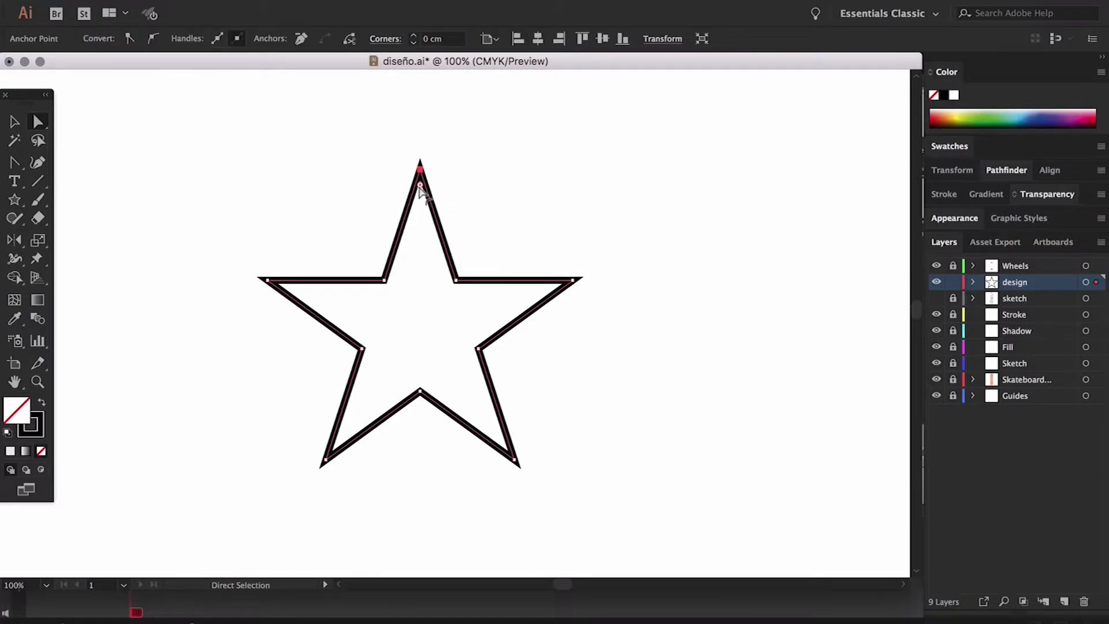
key(super+equal)
key(super+equal)
key(super+equal)
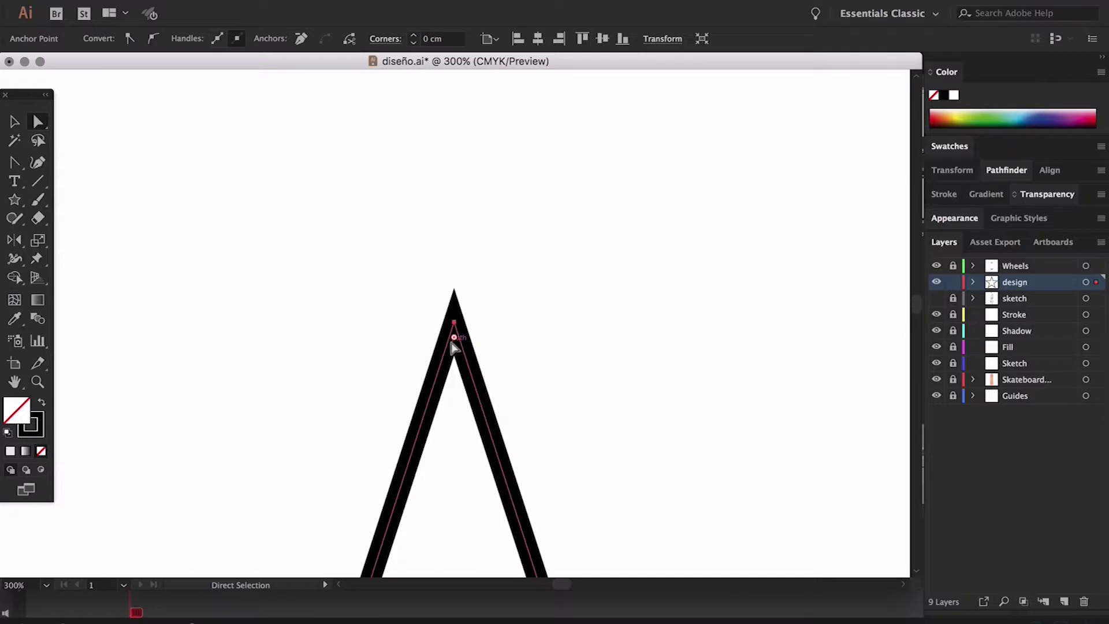
drag(452, 344, 452, 523)
scroll(549, 446, down, 5)
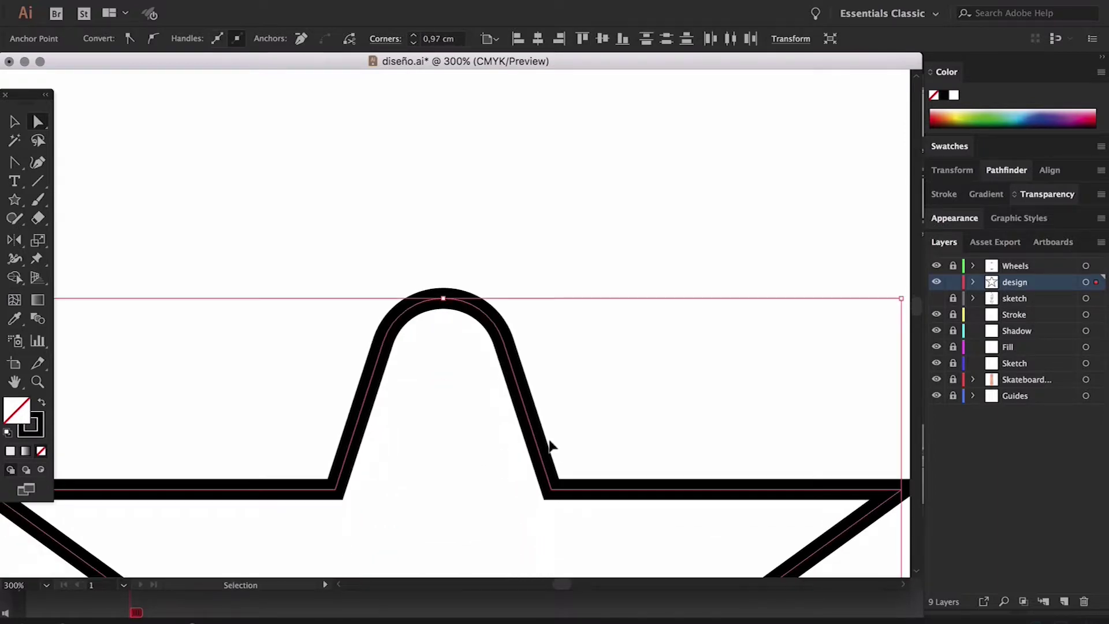
key(super+minus)
key(super+minus)
key(super+minus)
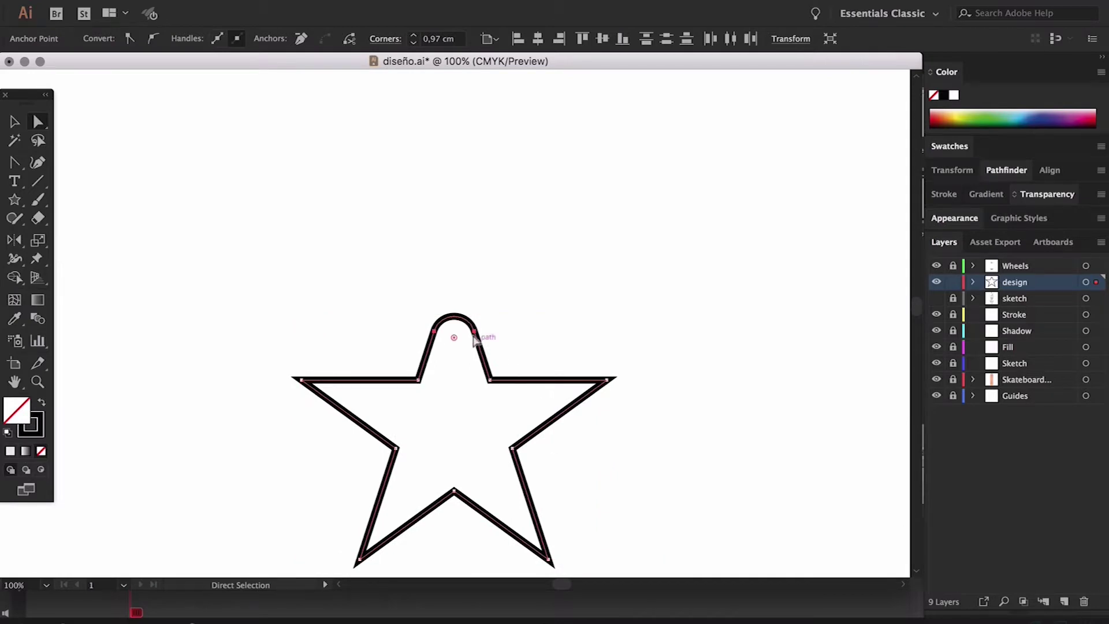
drag(454, 339, 456, 307)
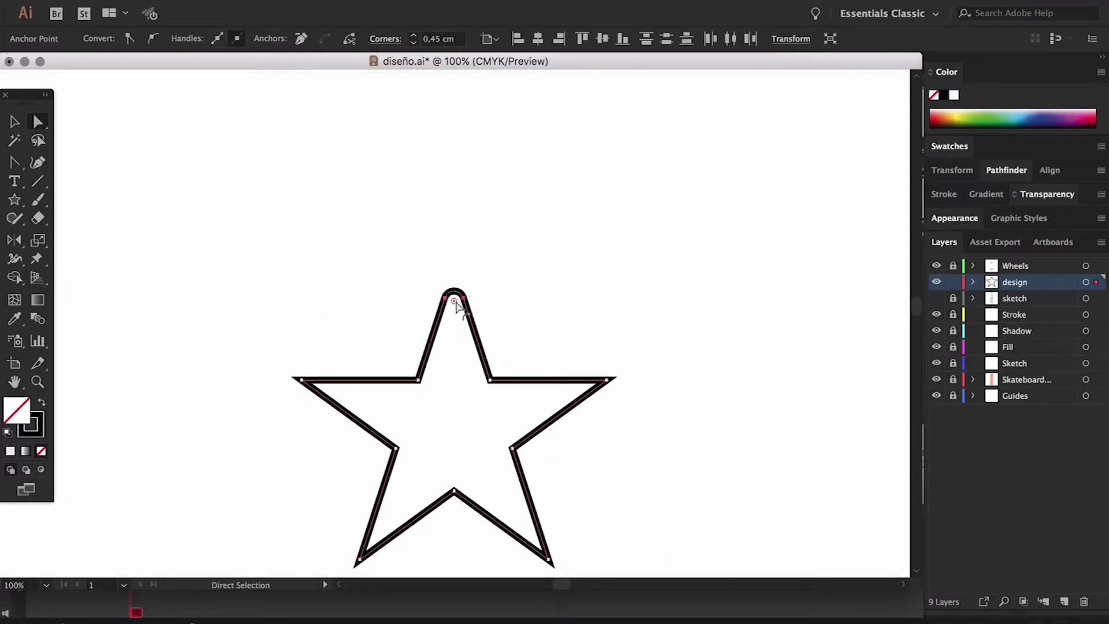
- Try inverted round and chamfer corners on the star's top point, ending on inverted round with a 0.9 cm radius
click(386, 39)
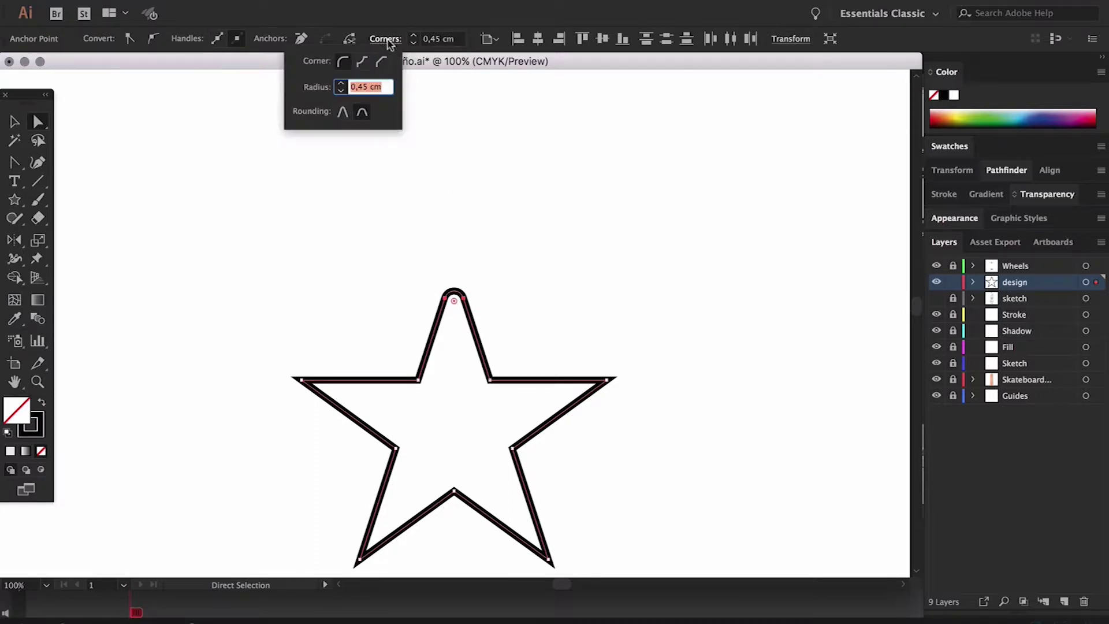
click(363, 62)
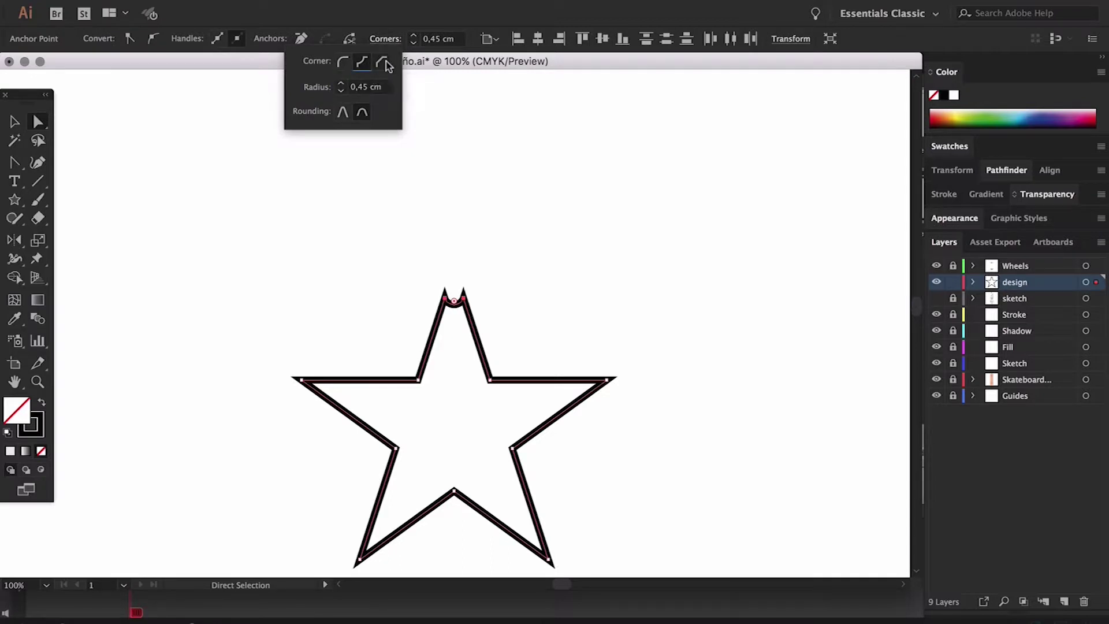
click(384, 63)
click(341, 83)
click(341, 83)
click(342, 83)
click(363, 64)
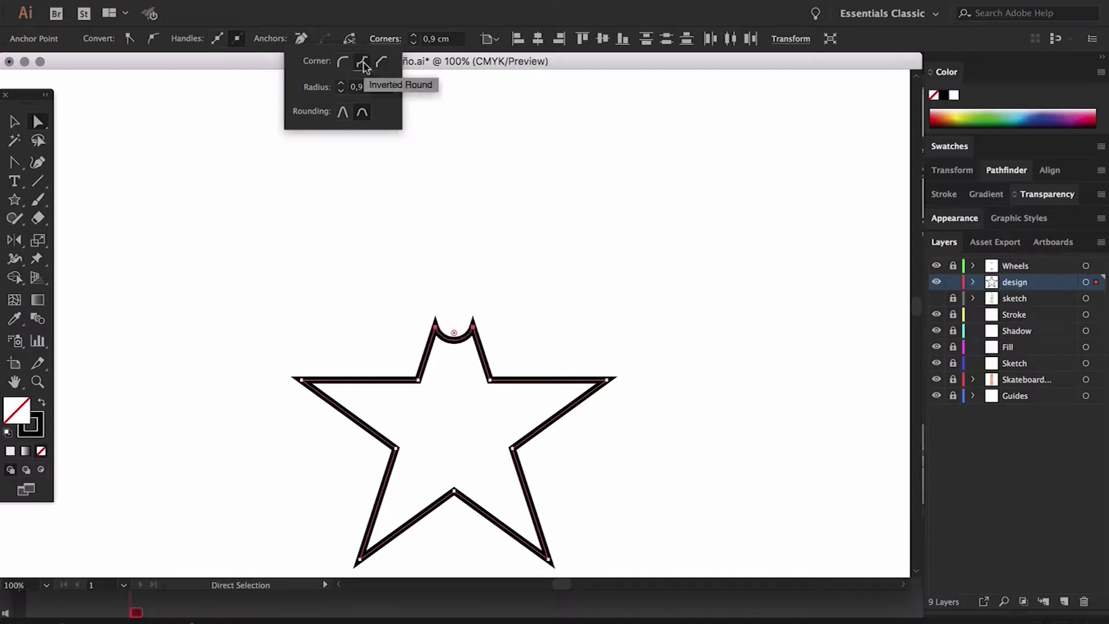
- Apply relative rounding to the star's top point, restore the round corner type and switch back to absolute rounding
click(343, 113)
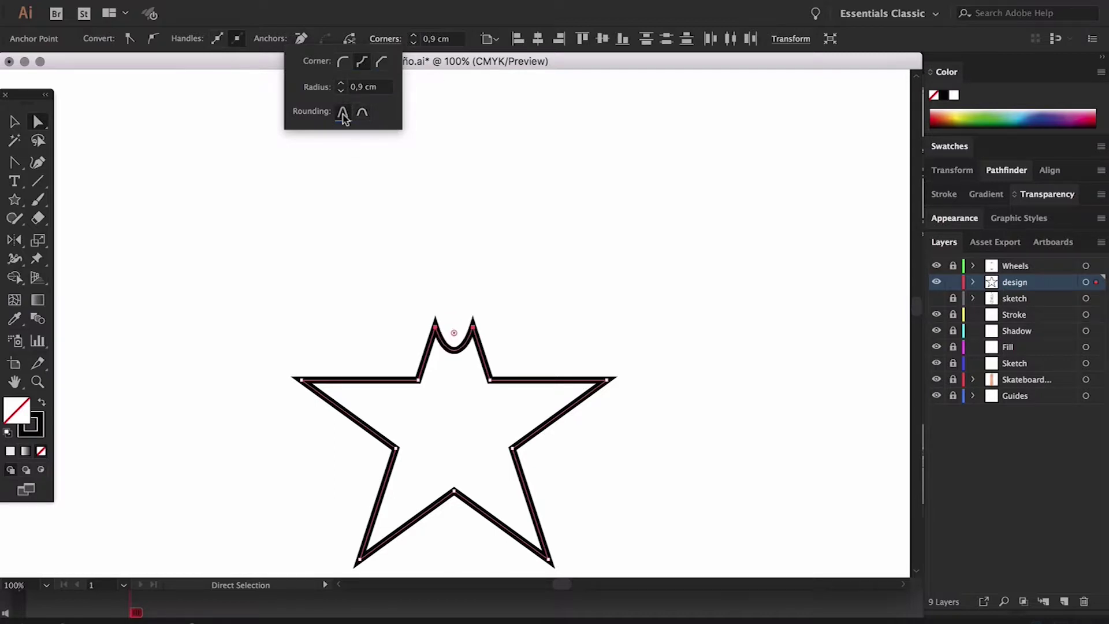
click(343, 63)
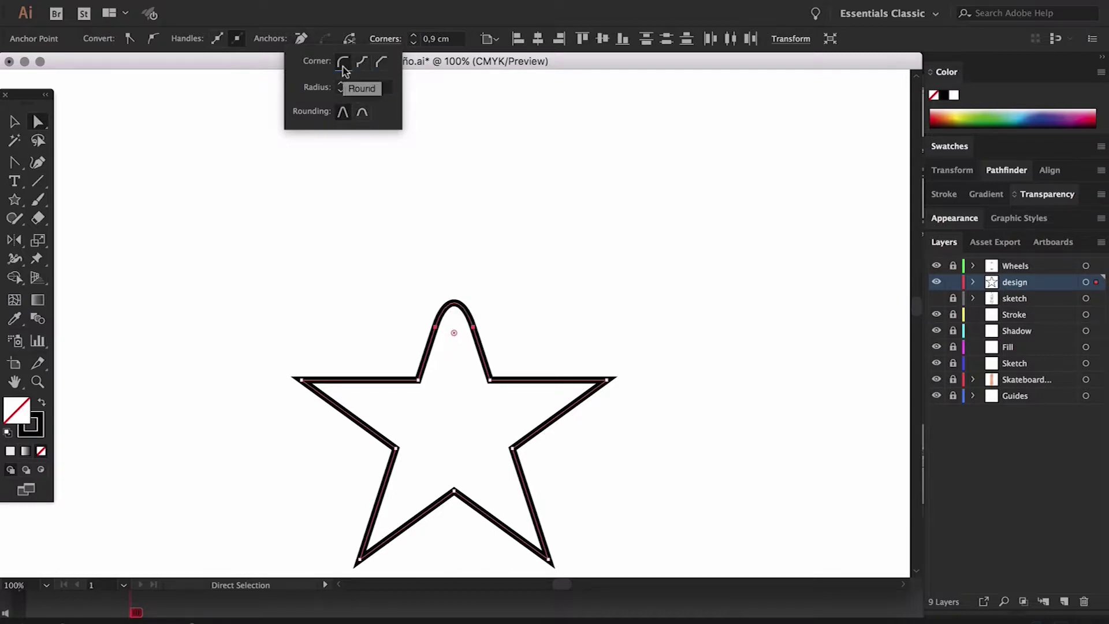
click(362, 111)
click(346, 113)
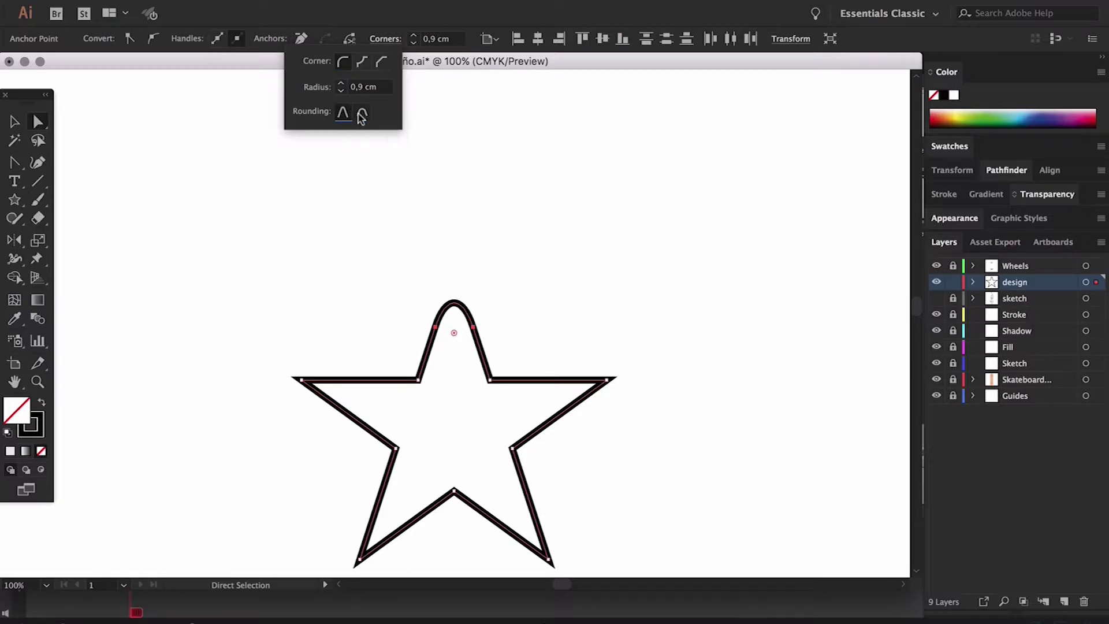
click(362, 114)
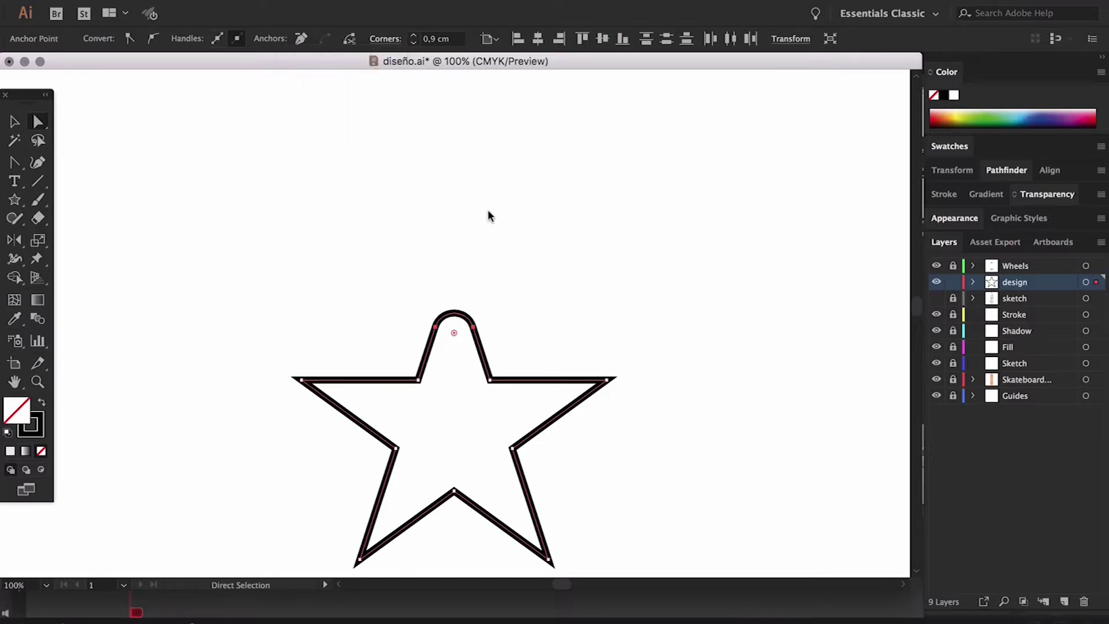
- Select the whole star and delete it from the design layer
scroll(487, 216, down, 3)
scroll(488, 216, right, 5)
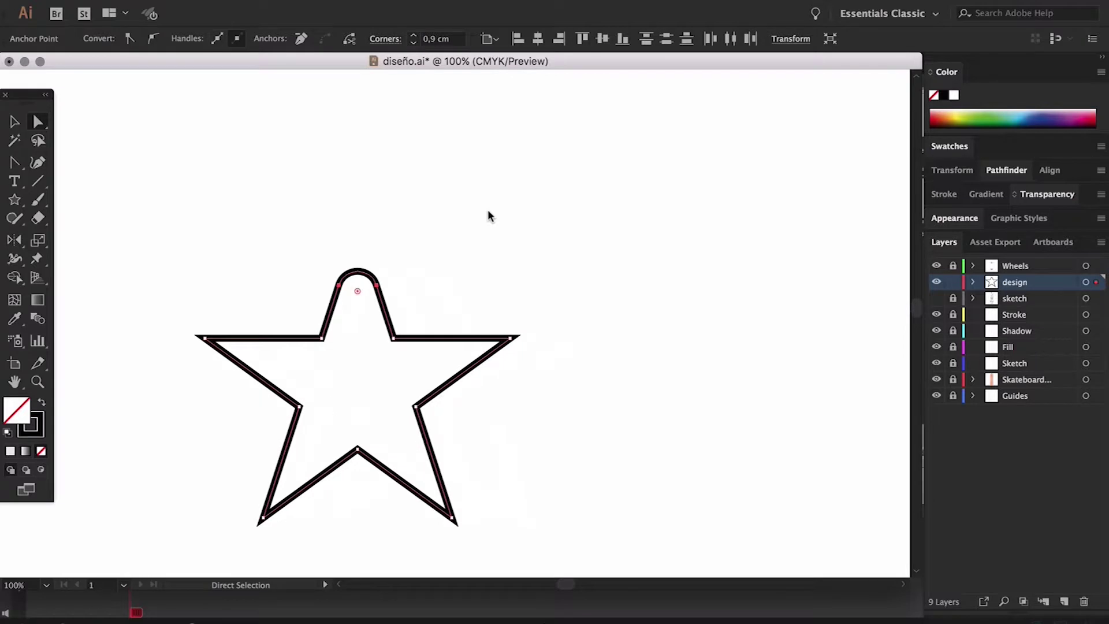
key(v)
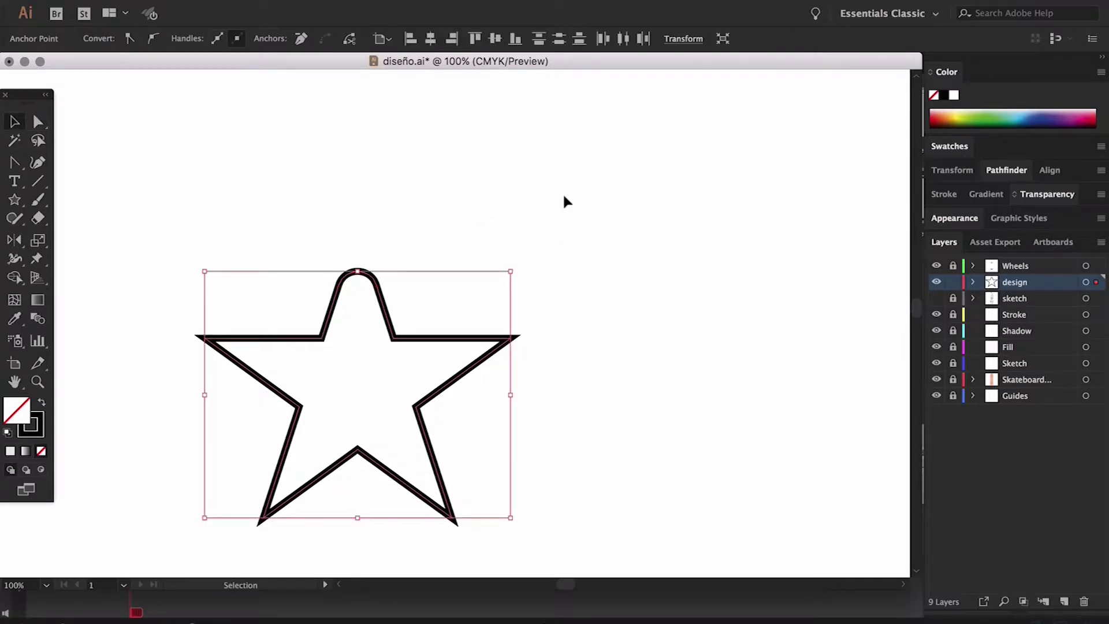
key(Delete)
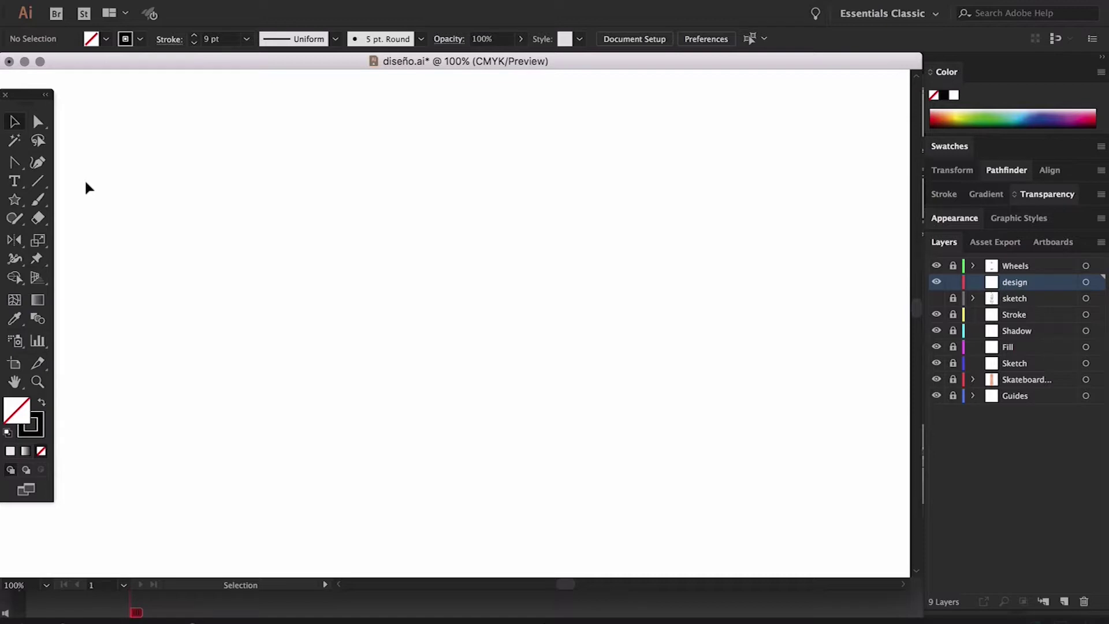
- Draw a closed three-point triangle with straight sides using the Pen tool and select it
drag(15, 165, 52, 167)
click(321, 321)
click(477, 235)
click(512, 326)
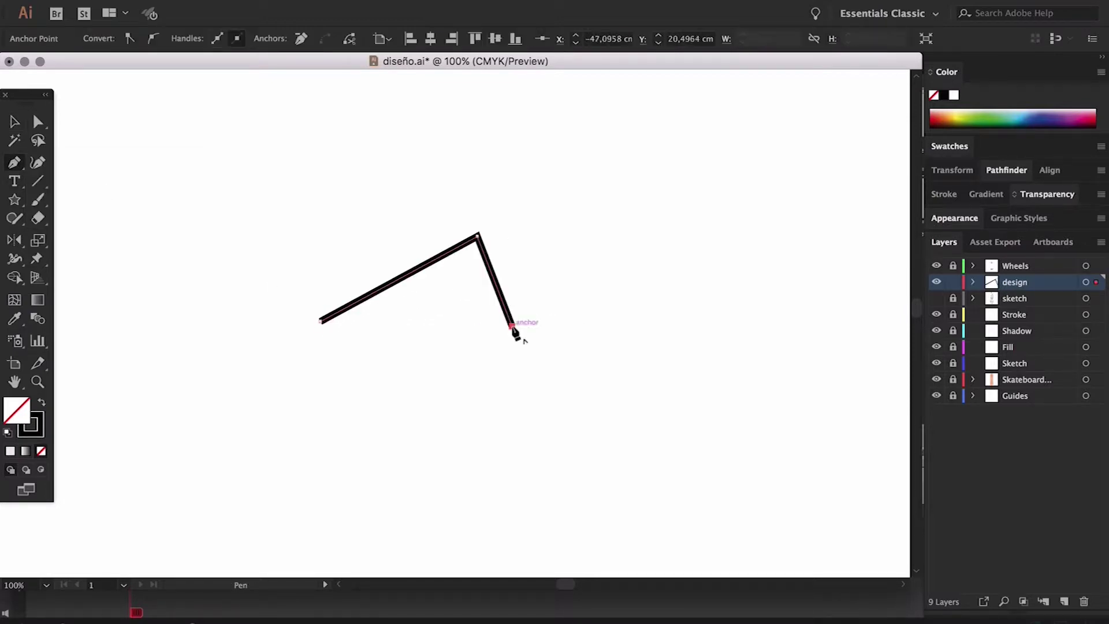
click(321, 321)
key(v)
click(512, 220)
click(490, 258)
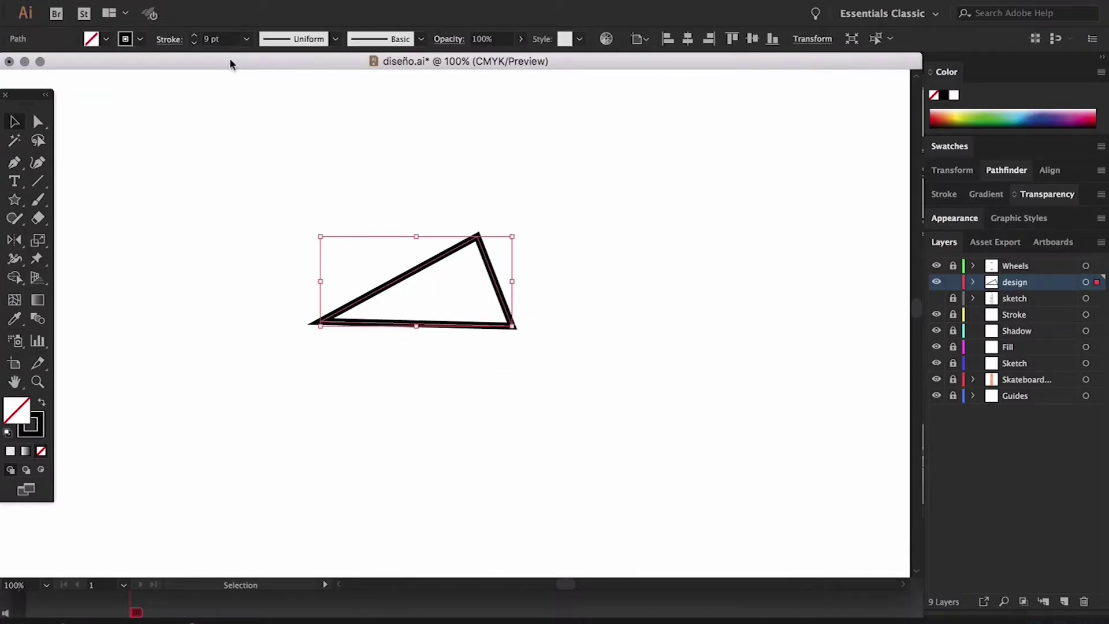
- Set the triangle's stroke weight to 19 pt
click(168, 42)
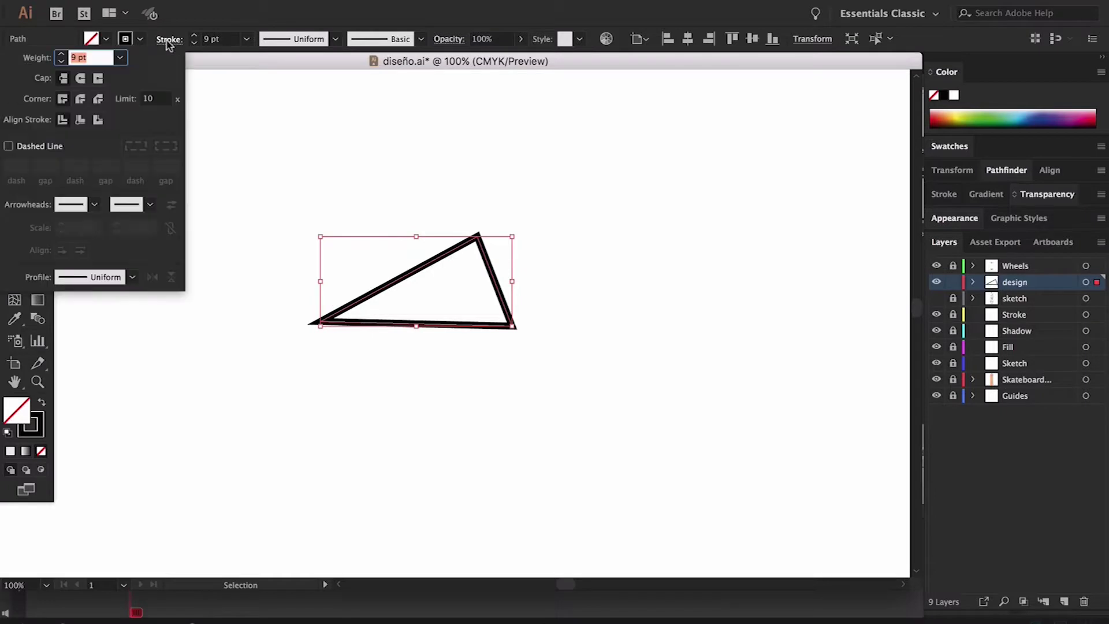
click(61, 54)
click(60, 54)
click(60, 54)
click(60, 54)
click(60, 54)
click(61, 54)
click(60, 54)
click(61, 53)
click(61, 54)
click(61, 54)
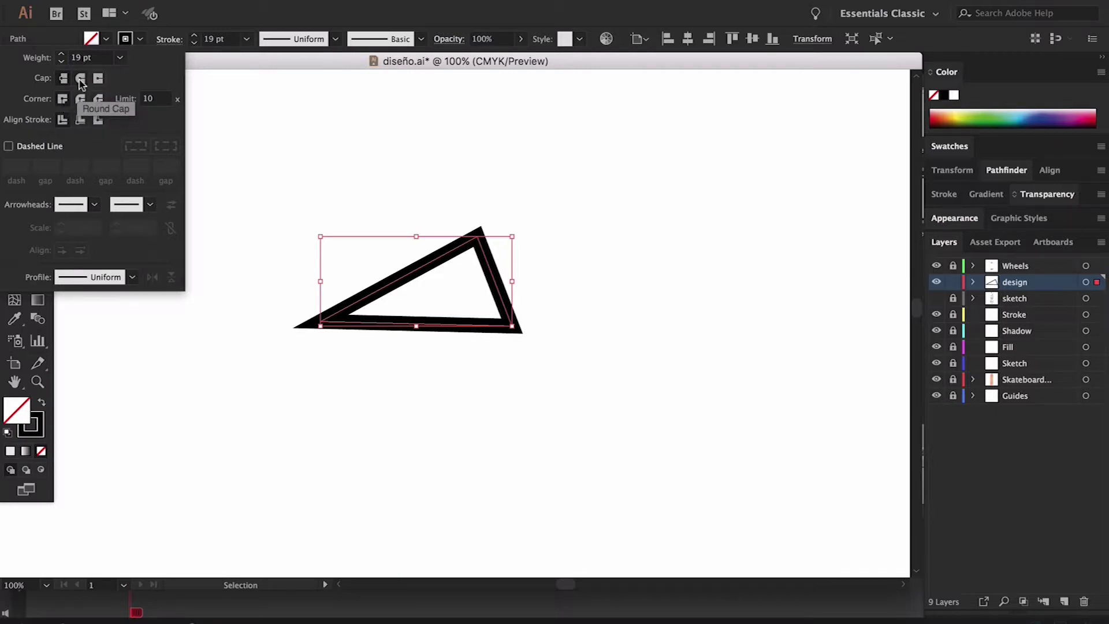
- Give the triangle's stroke projecting caps, try bevel and round joins, and return to the miter join
click(98, 78)
click(96, 102)
click(81, 99)
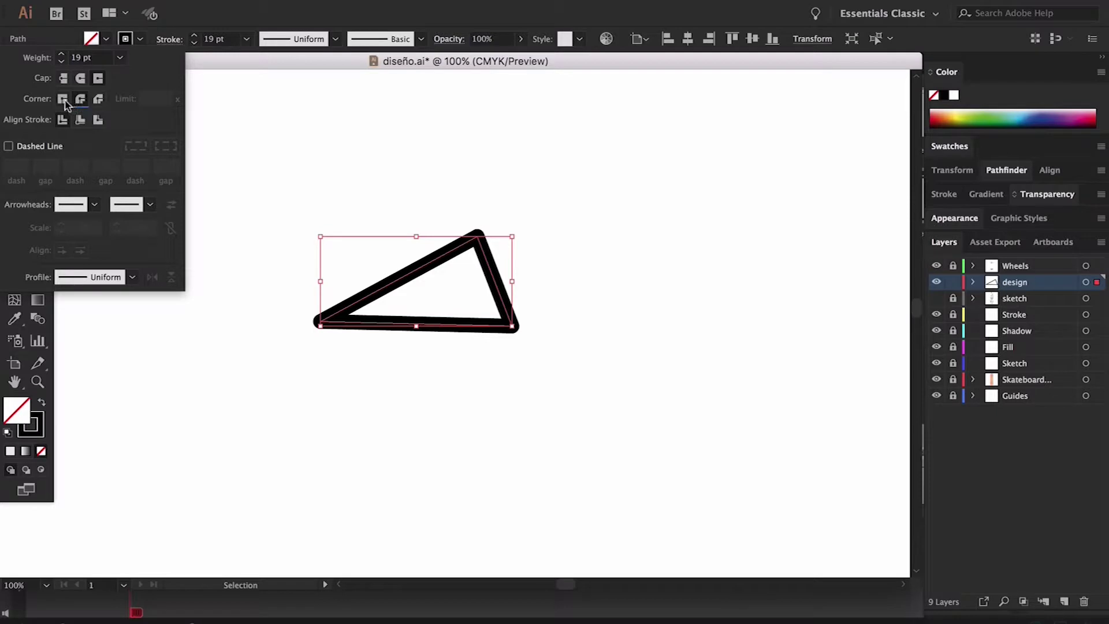
click(63, 101)
- Draw a near-horizontal straight open path above the triangle with the Pen tool and select it
key(p)
click(326, 167)
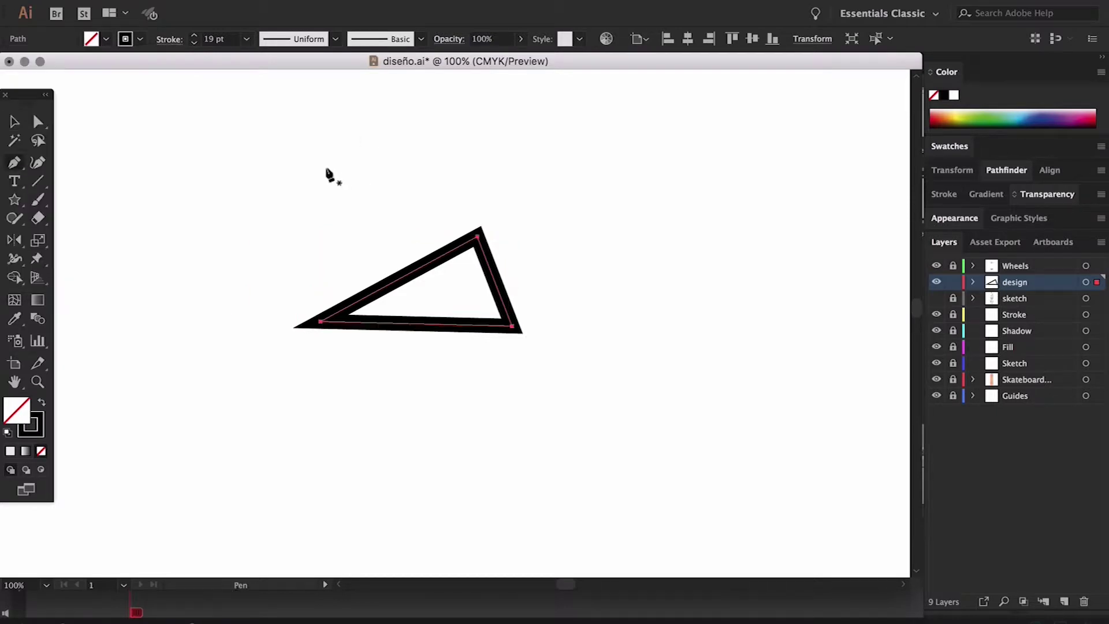
click(502, 154)
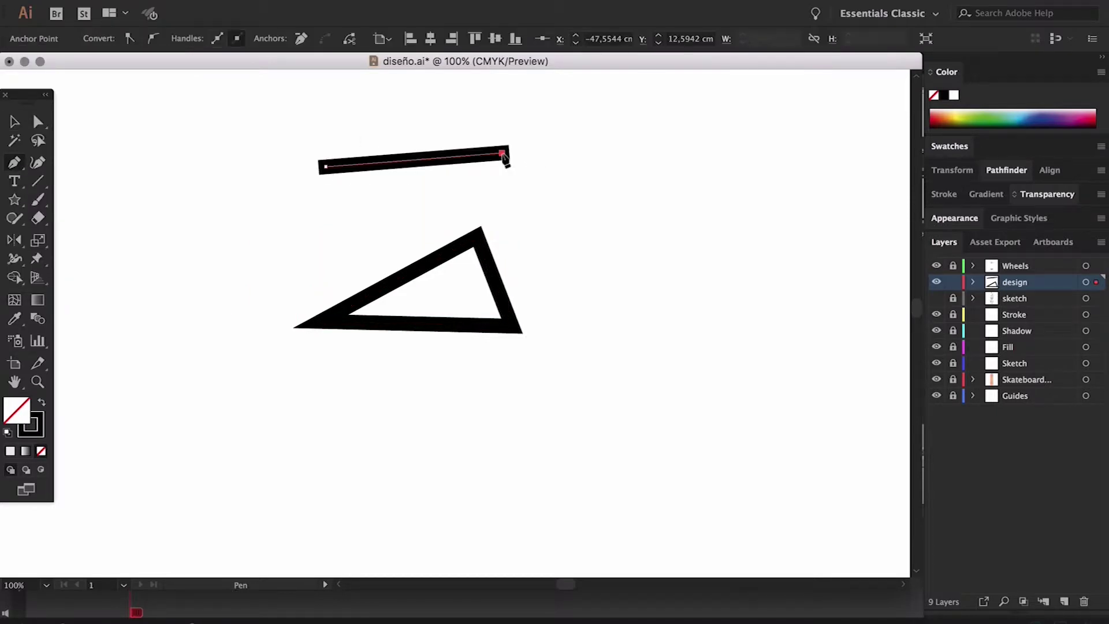
key(v)
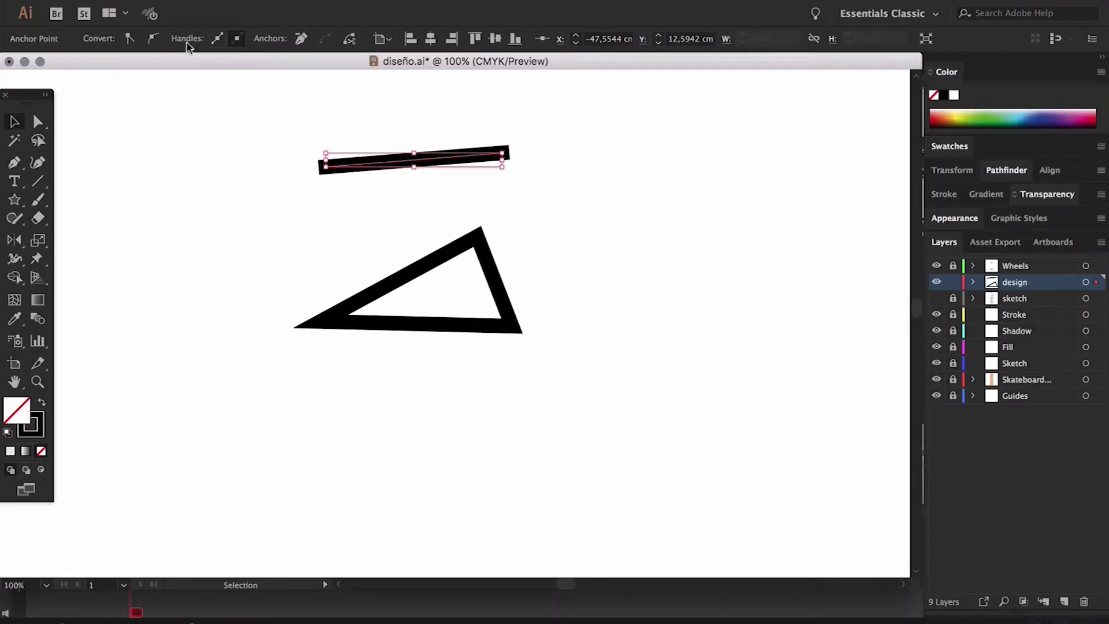
click(368, 113)
click(401, 166)
- Compare the butt, round and projecting stroke caps on the straight line, ending on the projecting cap
click(170, 39)
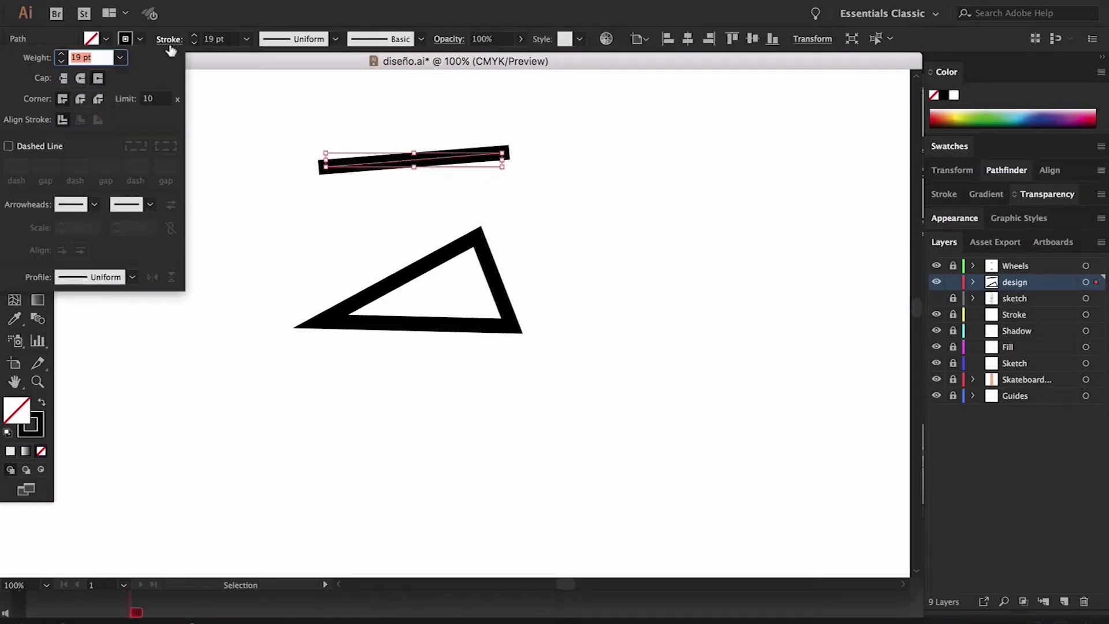
click(64, 78)
click(80, 78)
click(98, 79)
- Compare the round and bevel stroke joins on the triangle and return to the miter join
click(377, 292)
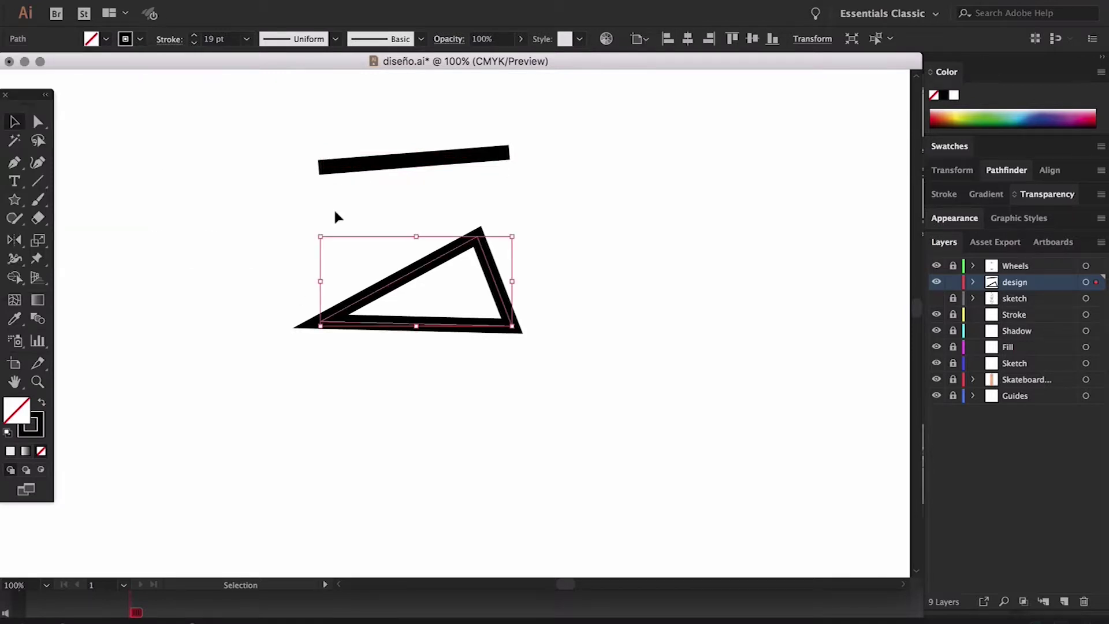
click(170, 39)
click(69, 102)
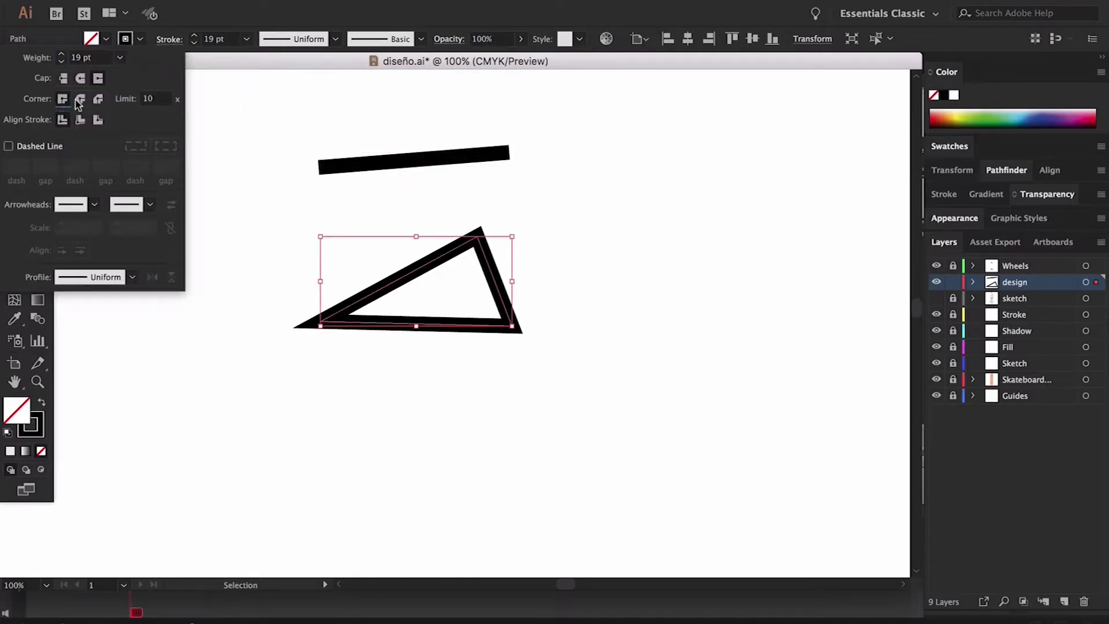
click(80, 99)
click(98, 98)
click(63, 100)
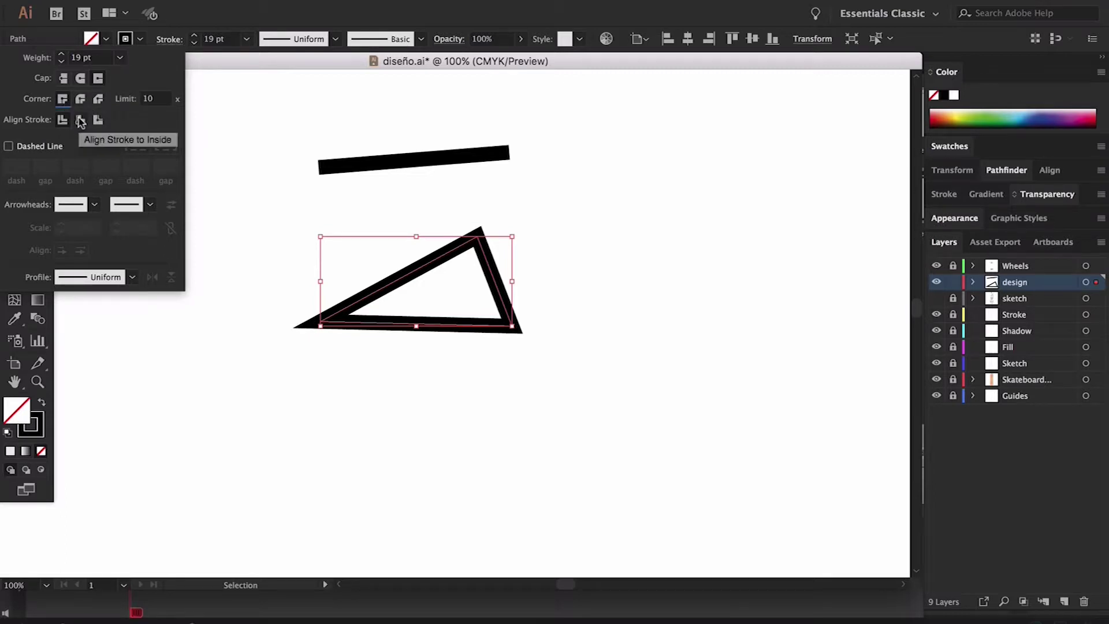
- Align the triangle's stroke to the inside, to the outside, and back to the center of the path
click(81, 120)
click(98, 120)
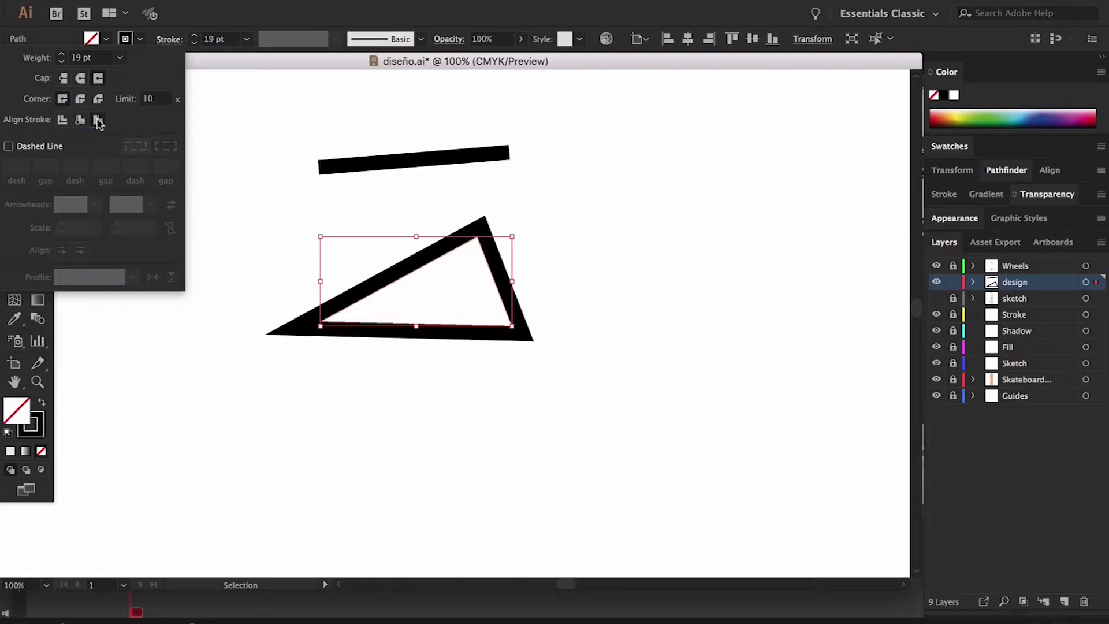
click(62, 120)
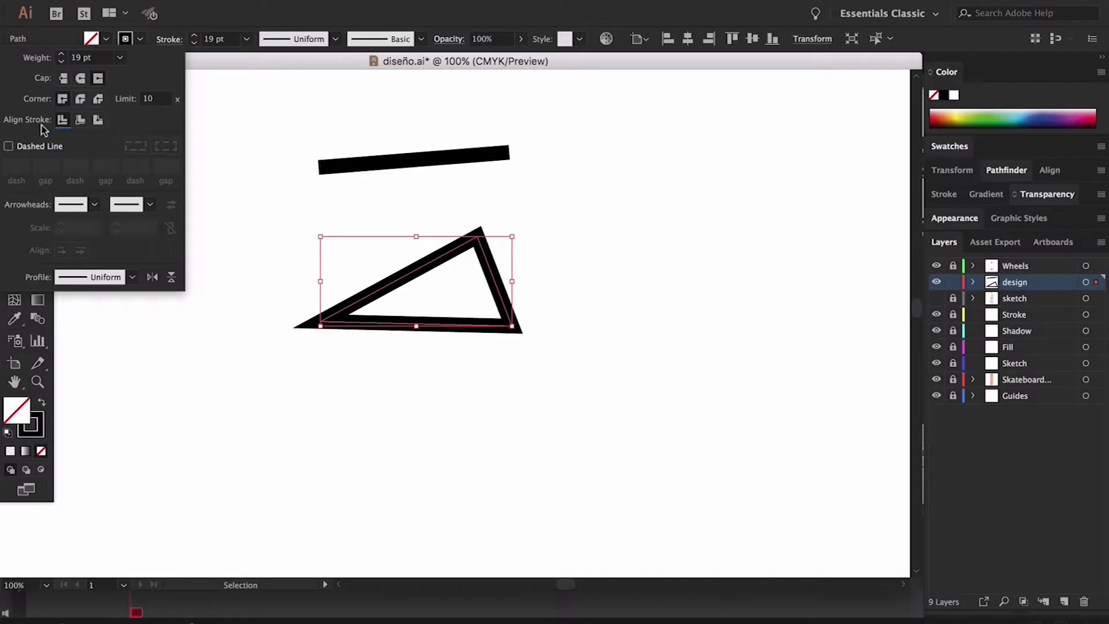
- Turn the triangle's stroke into a dashed line and set the dash length to 39 pt
click(9, 147)
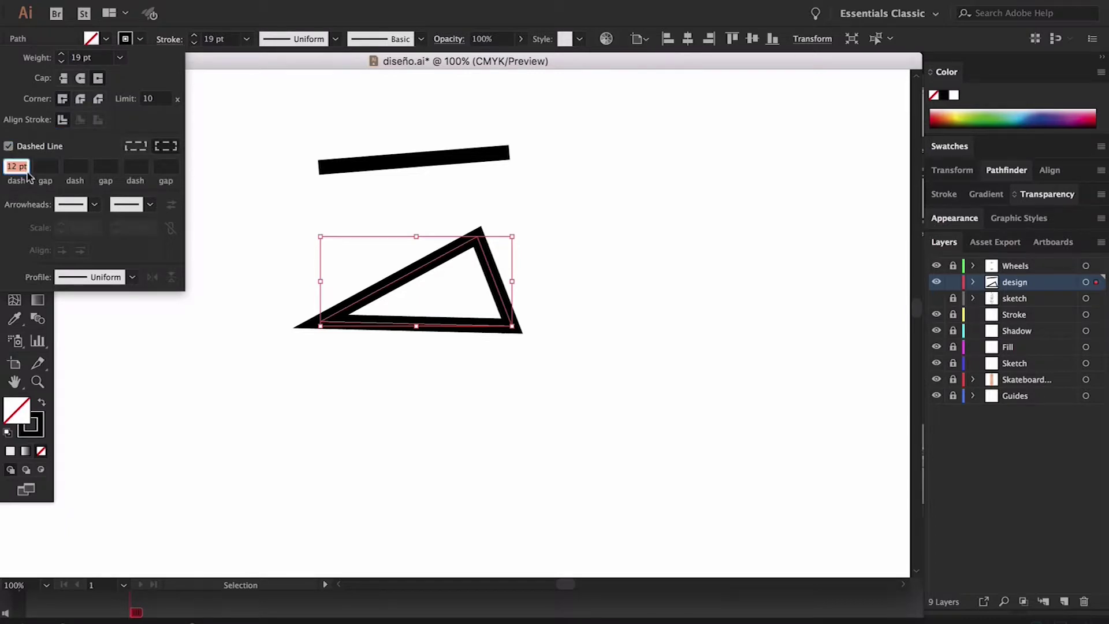
key(Up)
key(Up)
key(Up)
key(Up)
key(Up)
key(Up)
key(Up)
key(Up)
key(Up)
key(Up)
key(Up)
key(Up)
key(Up)
key(Up)
key(Up)
key(Up)
key(Up)
key(Up)
key(Up)
key(Up)
key(Up)
key(Up)
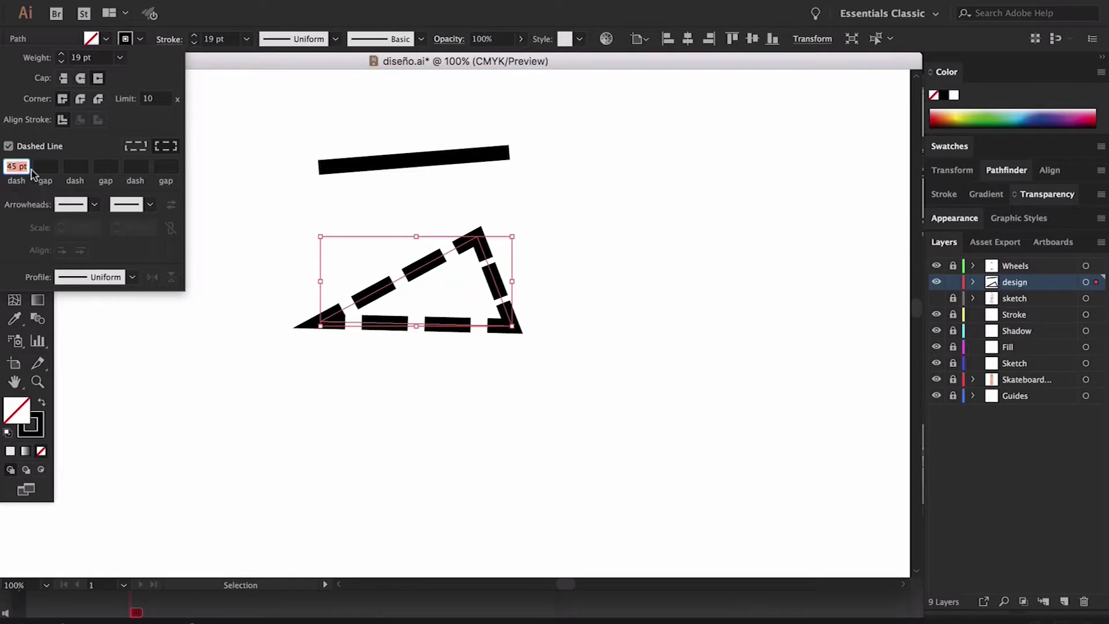
key(Up)
key(Down)
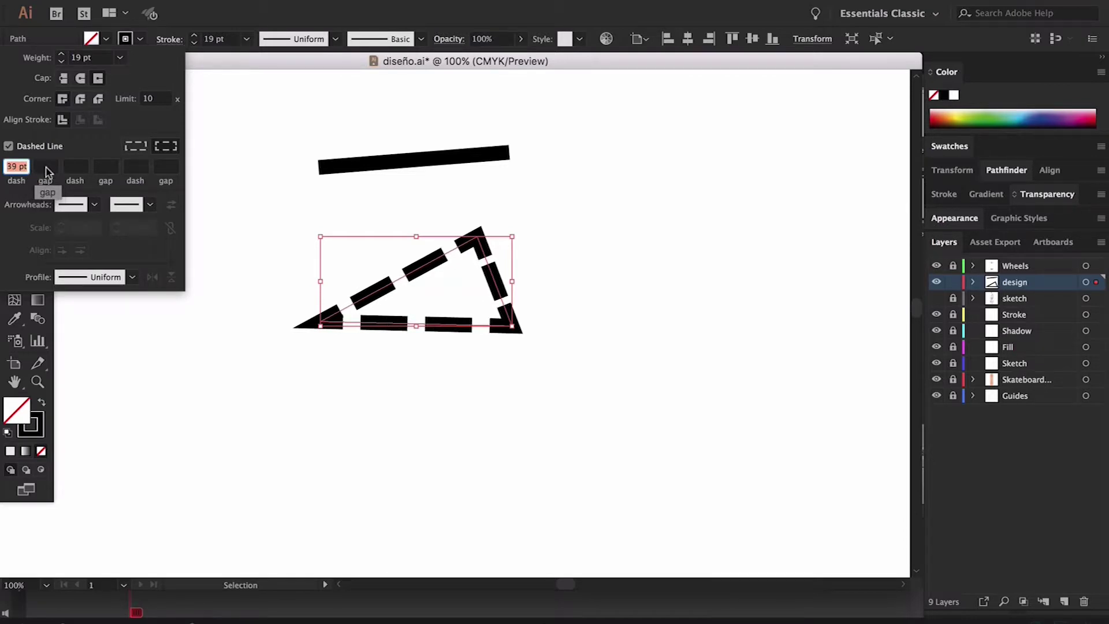
- Set the triangle's dashed stroke to a 24 pt gap and a 21 pt dash
click(48, 167)
text(2)
key(Return)
text(24)
key(Return)
click(21, 168)
text(22)
key(Return)
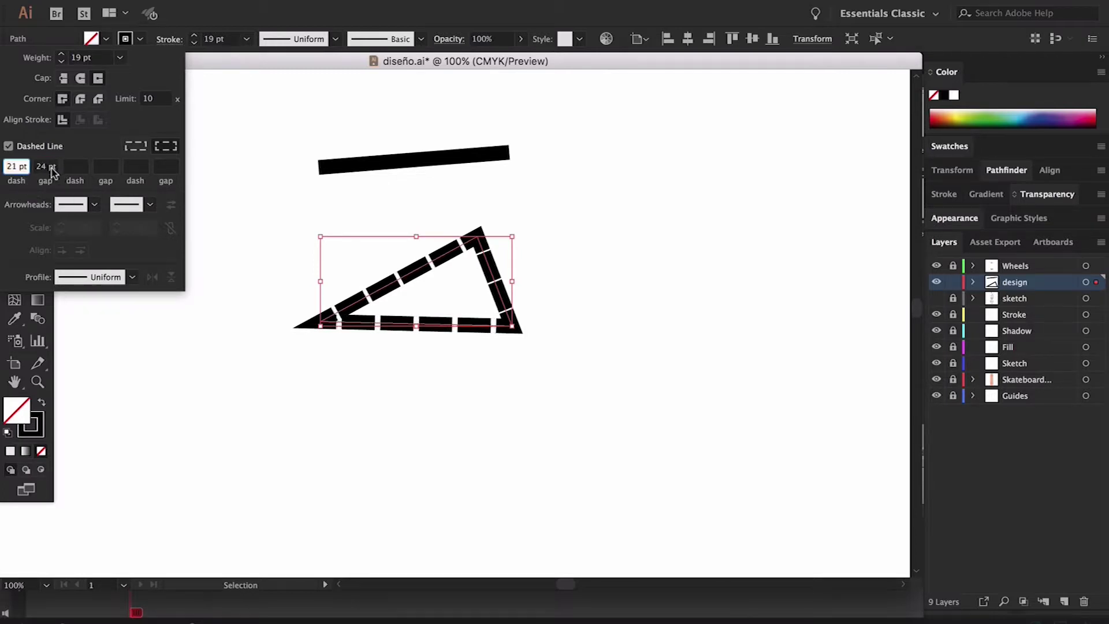
- Change the triangle's dashed stroke to a 6 pt dash and a 27 pt gap
text(6)
key(Tab)
text(26)
key(Return)
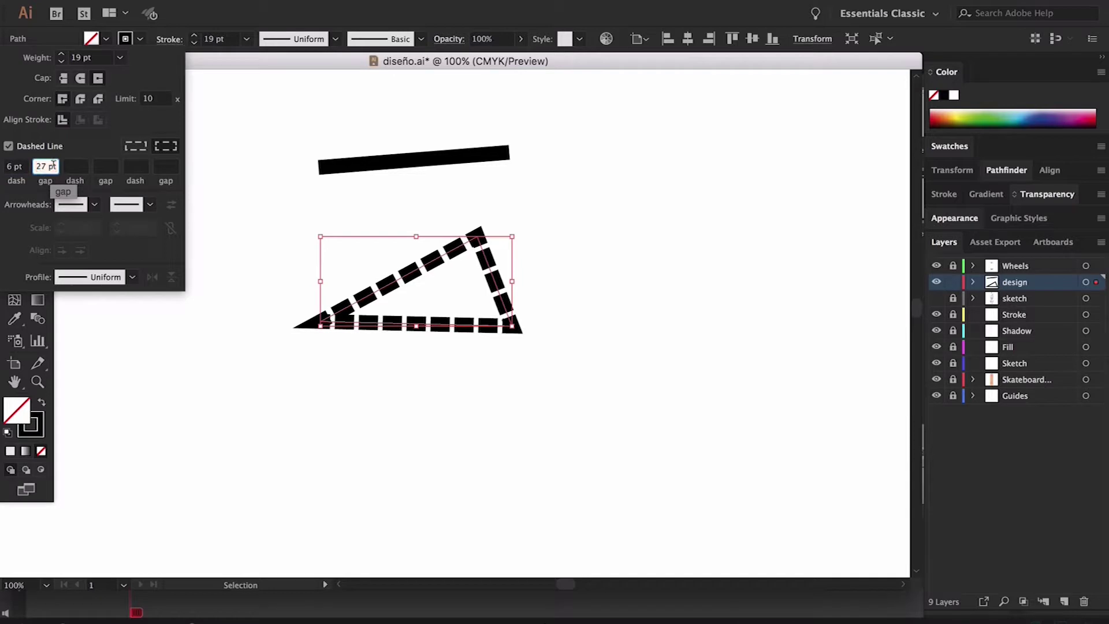
- Set the triangle's dash gap to 31 pt and compare exact dash lengths with dashes aligned to the corners
text(31)
key(Return)
click(161, 147)
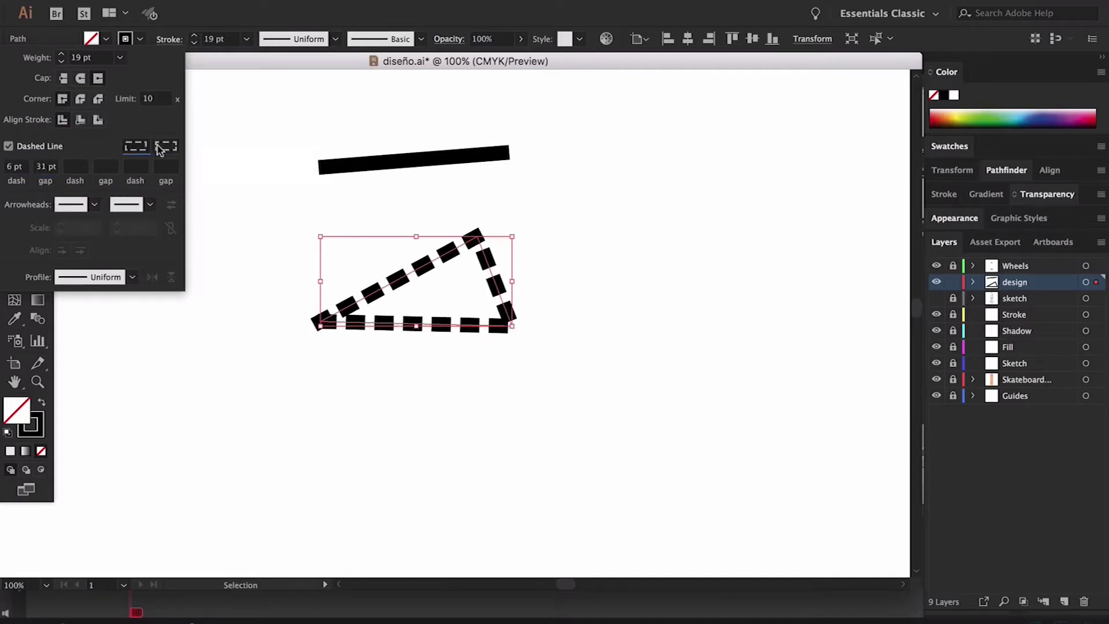
click(134, 149)
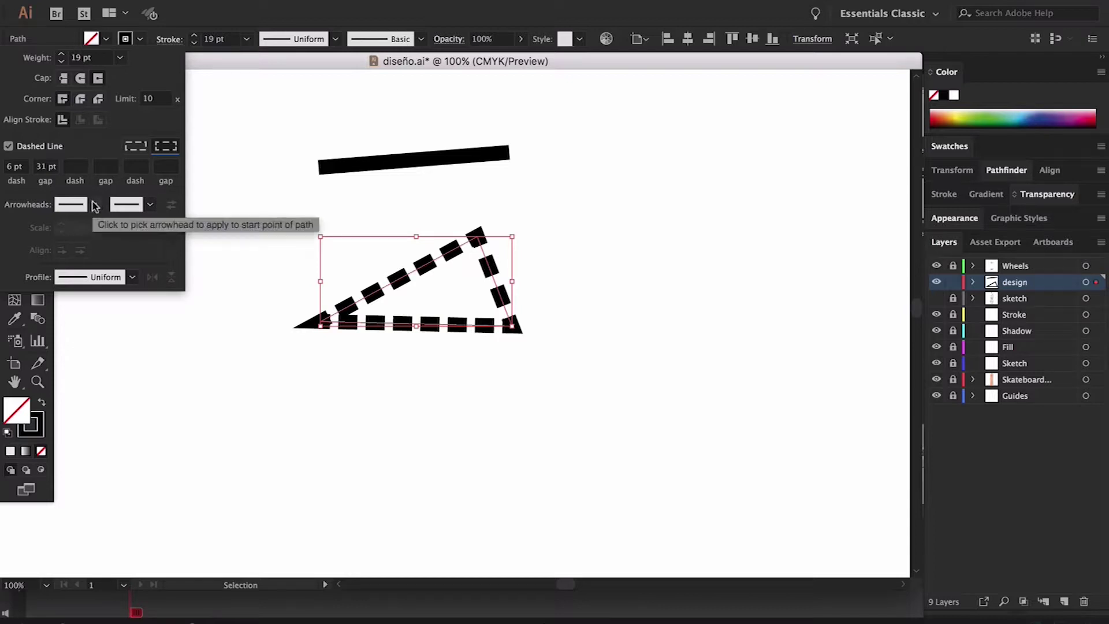
- Put the Arrow 1 arrowhead on the start of the straight line above the triangle
click(387, 163)
click(400, 164)
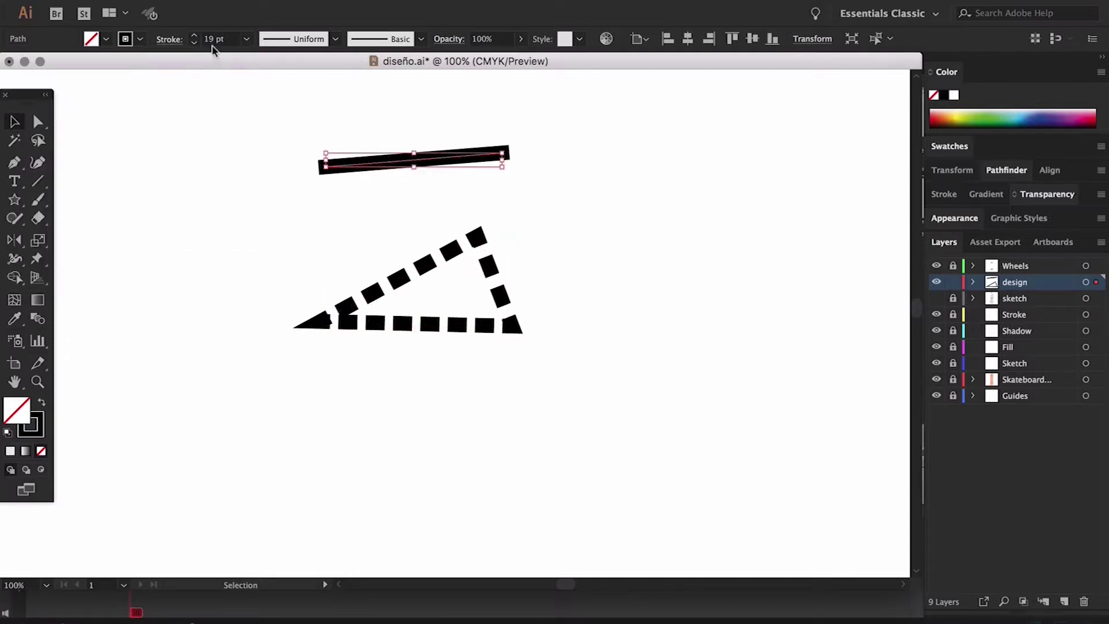
click(173, 40)
click(75, 203)
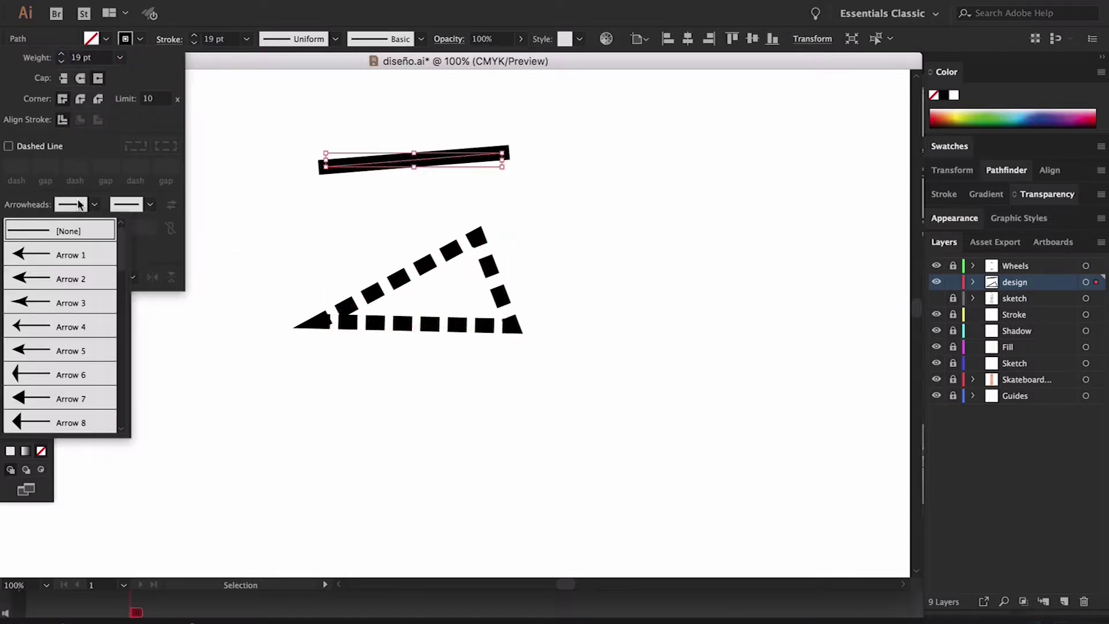
click(64, 257)
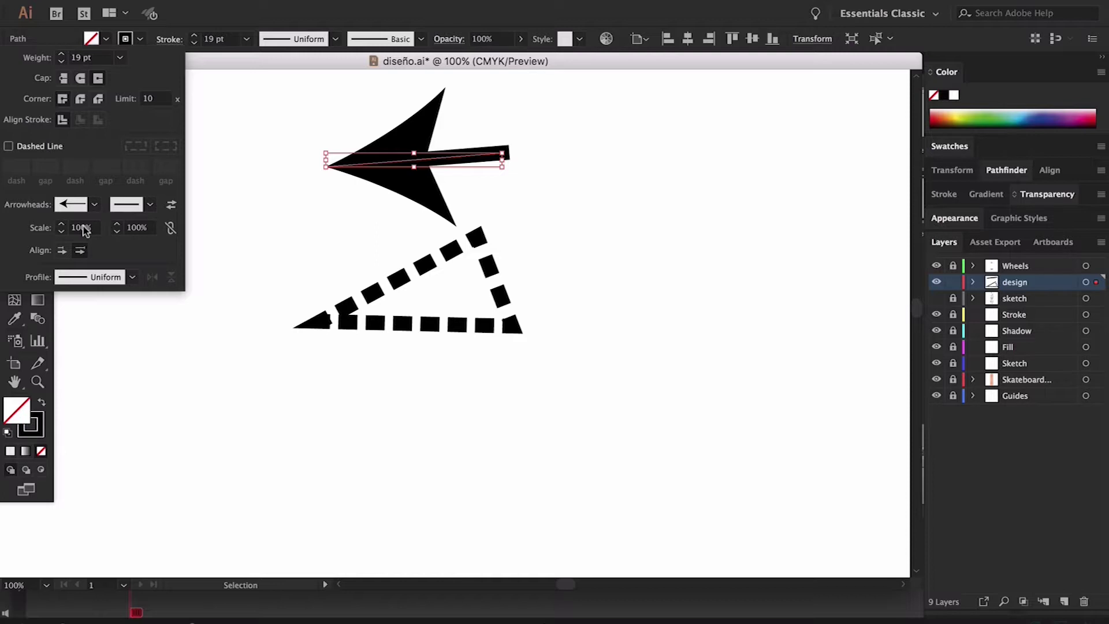
- Scale the line's start arrowhead to 20% and resize it to 50%
click(87, 228)
key(Down)
text(20)
click(130, 227)
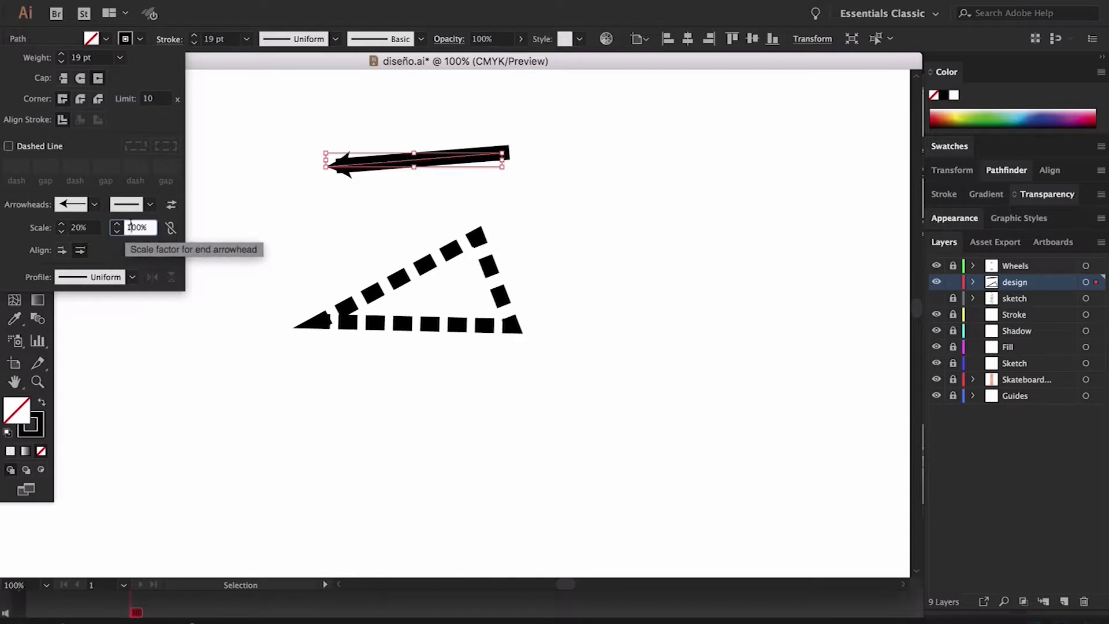
click(77, 227)
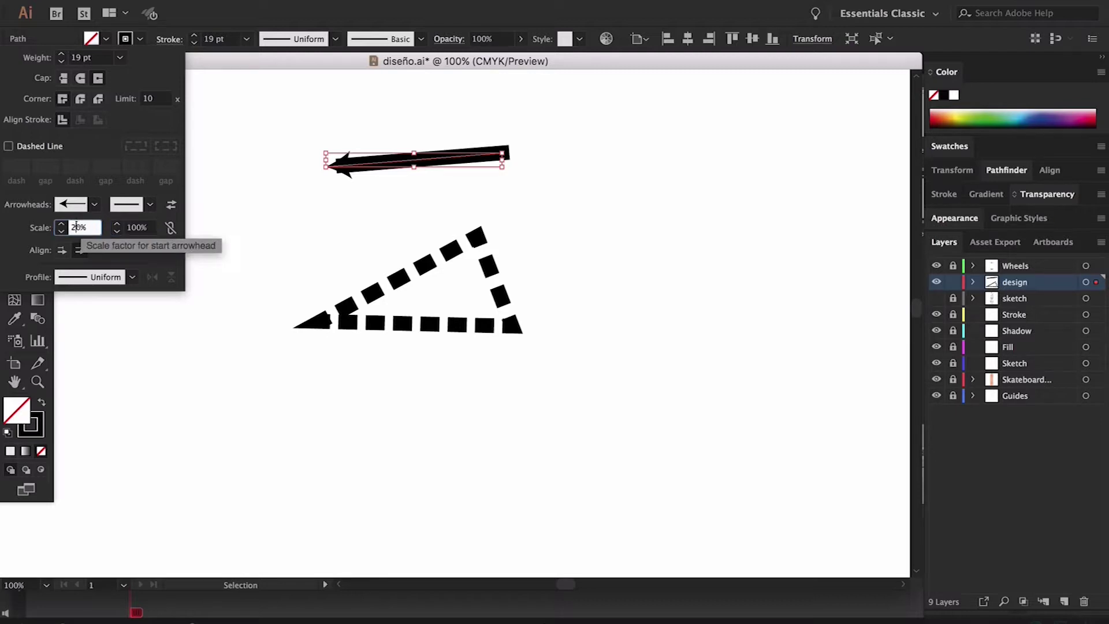
text(5)
- Compare the arrowhead's two alignments and leave its tip extending beyond the end of the path
click(62, 250)
click(81, 250)
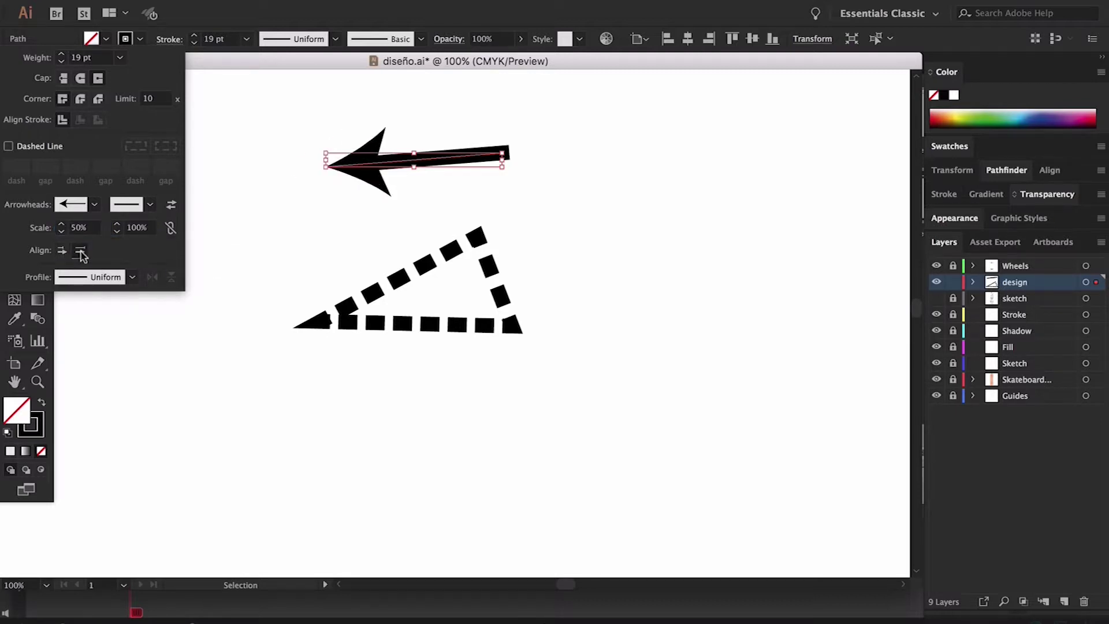
click(62, 250)
click(81, 250)
click(61, 251)
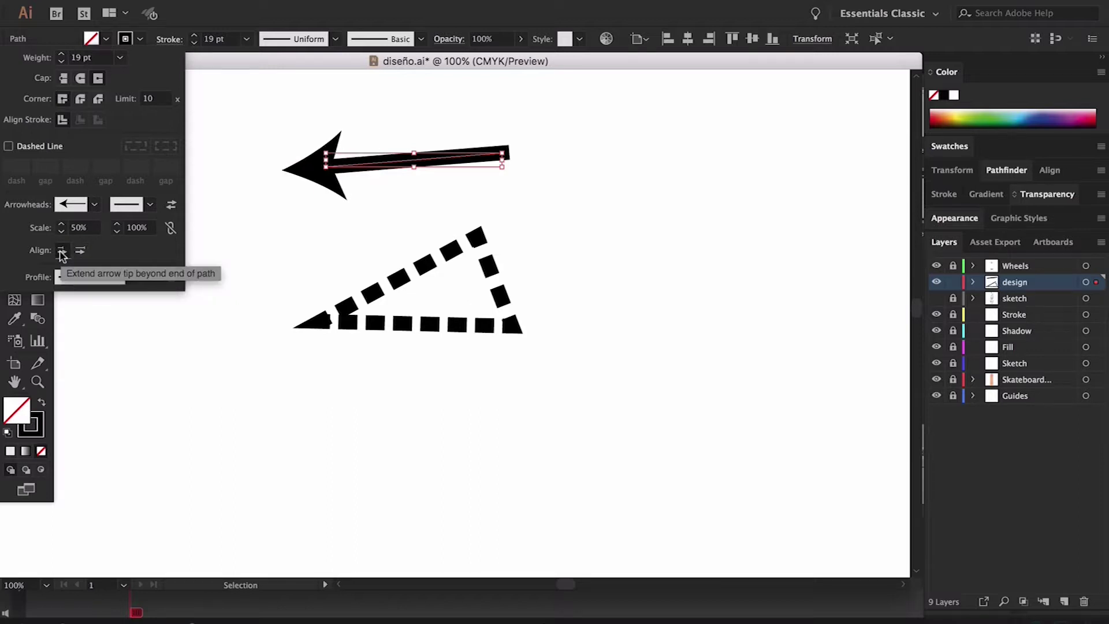
- Swap the line's start and end arrowheads, swap them back, and deselect the line
click(171, 206)
click(171, 206)
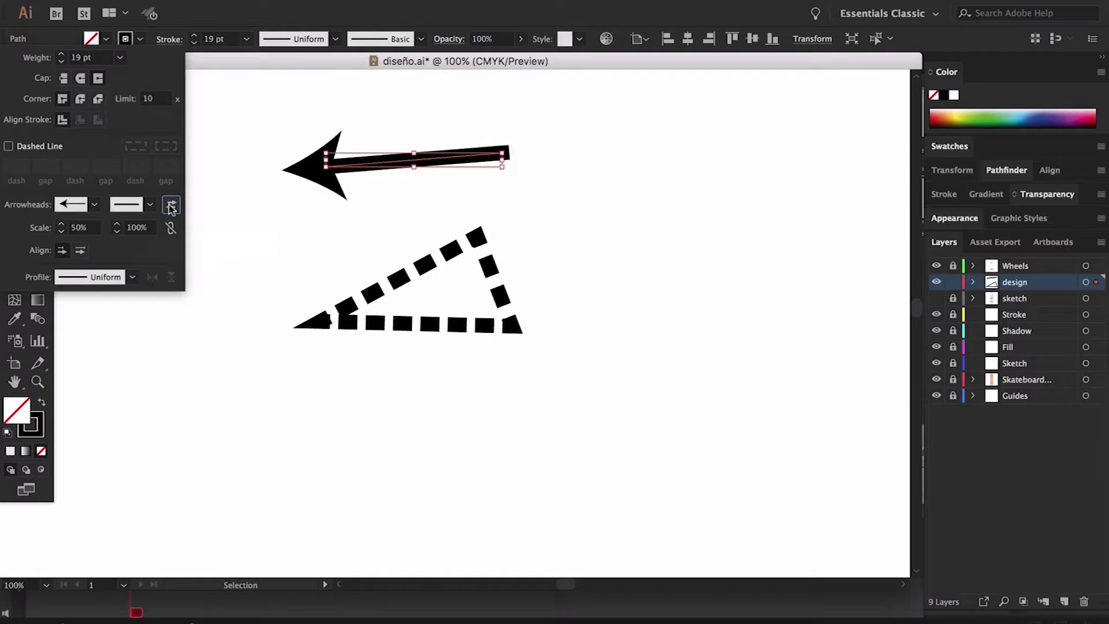
key(Escape)
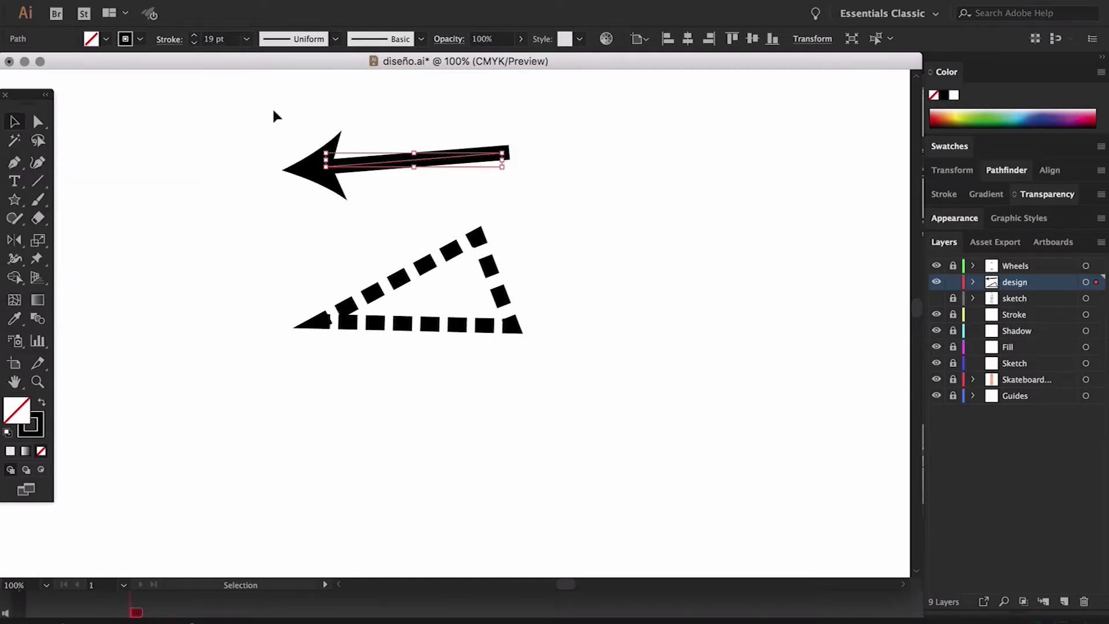
click(274, 111)
- Delete the arrow and the dashed triangle together
scroll(274, 111, up, 5)
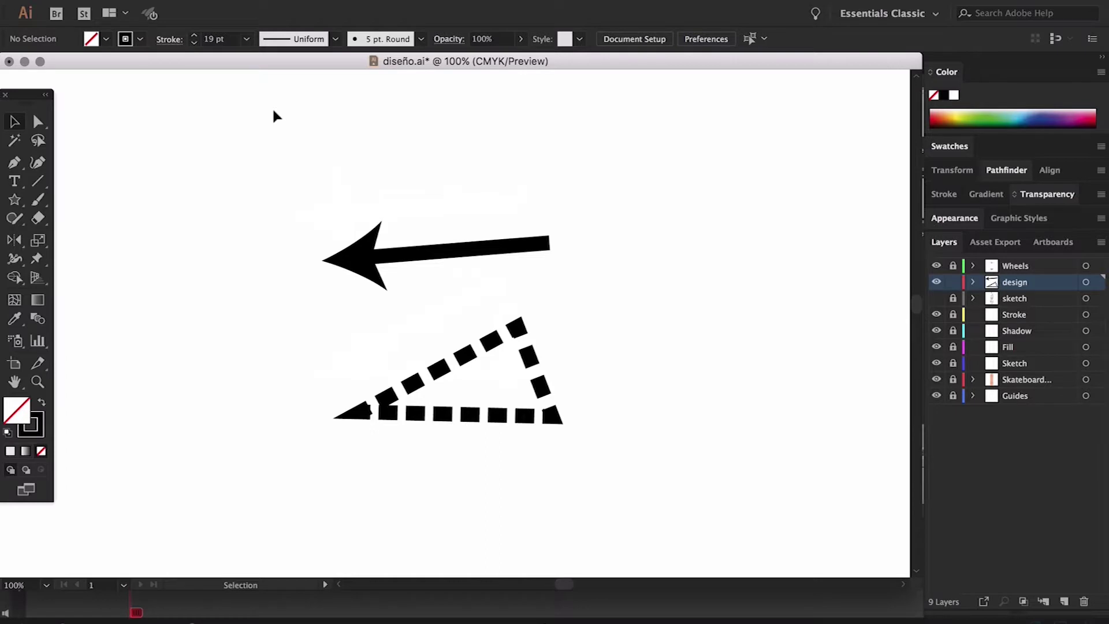
drag(273, 109, 633, 498)
key(Delete)
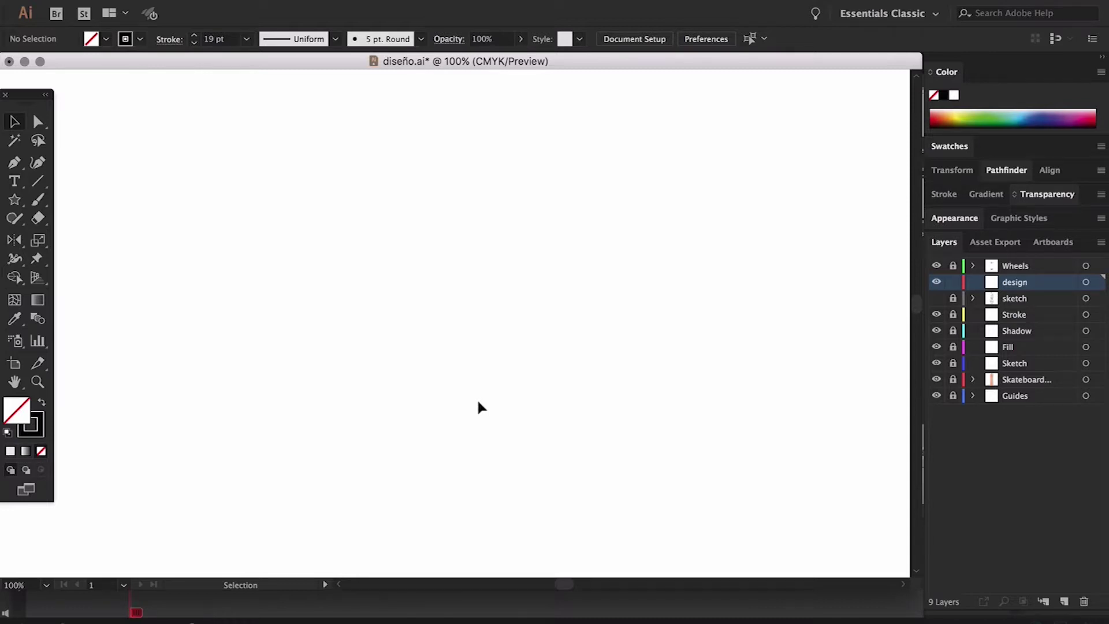
- Add a second artboard beside the skateboard and widen it to about 83 cm, keeping the 80 cm height
key(super+minus)
key(super+minus)
key(super+minus)
key(super+minus)
key(super+minus)
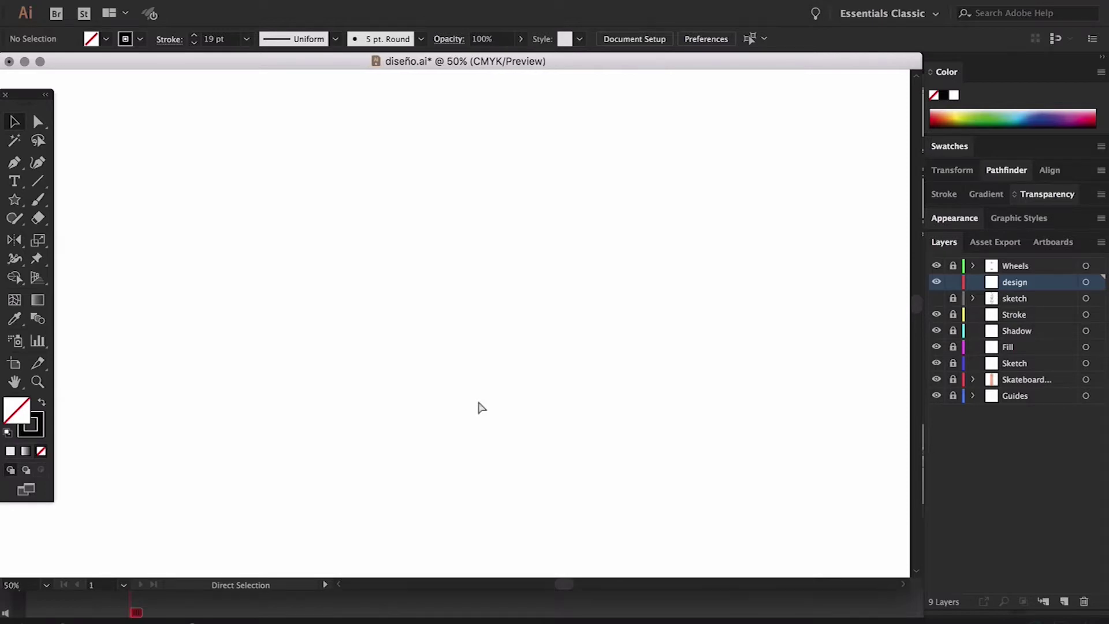
scroll(478, 407, right, 10)
click(15, 363)
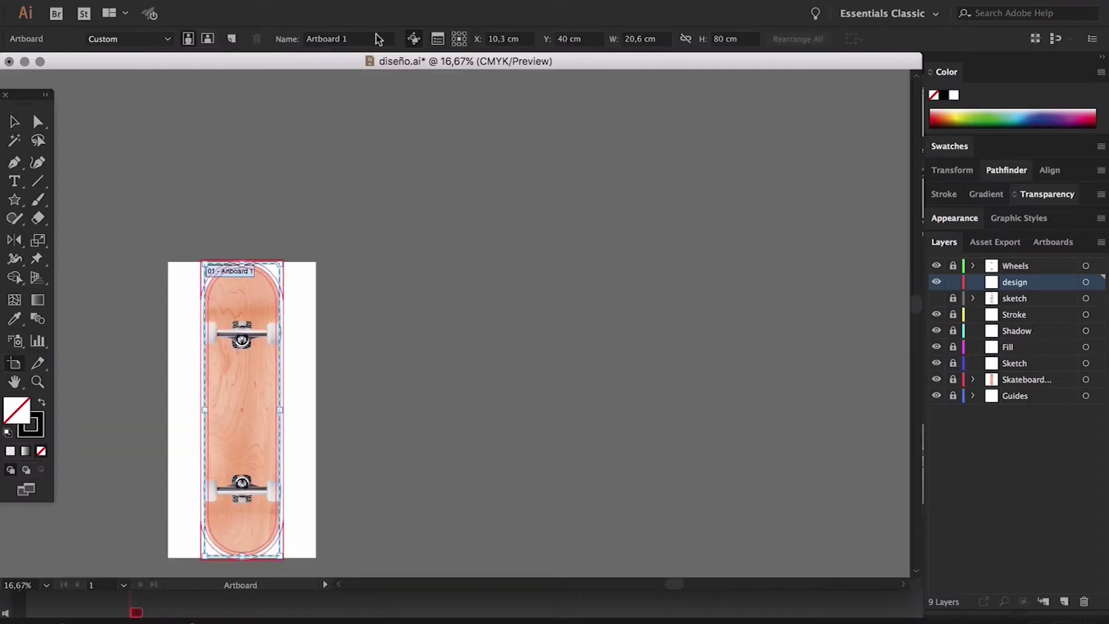
click(231, 39)
drag(449, 252, 704, 260)
drag(749, 325, 864, 324)
key(v)
scroll(686, 226, right, 5)
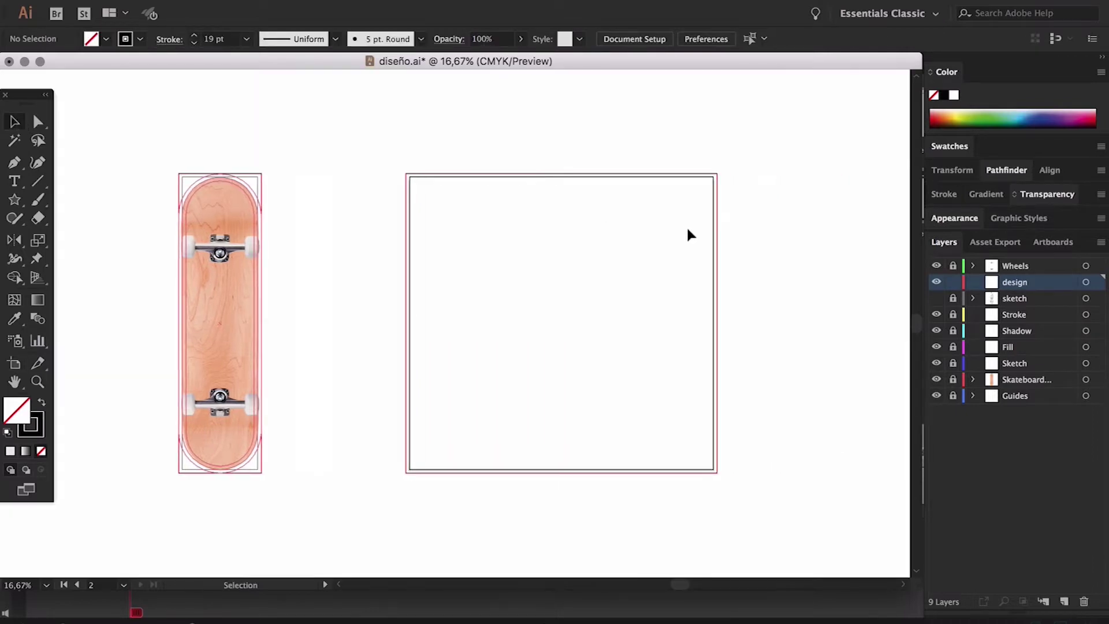
- Draw a circle with the Ellipse tool on the second artboard and deselect it
key(super+plus)
key(super+plus)
scroll(688, 236, right, 5)
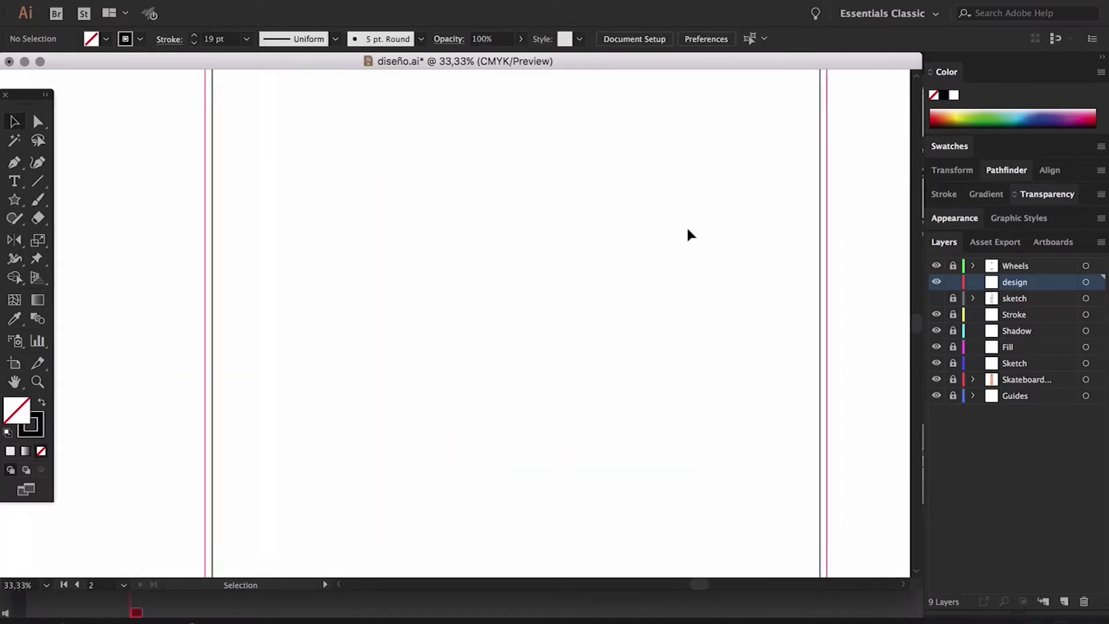
drag(15, 199, 84, 240)
drag(246, 314, 300, 259)
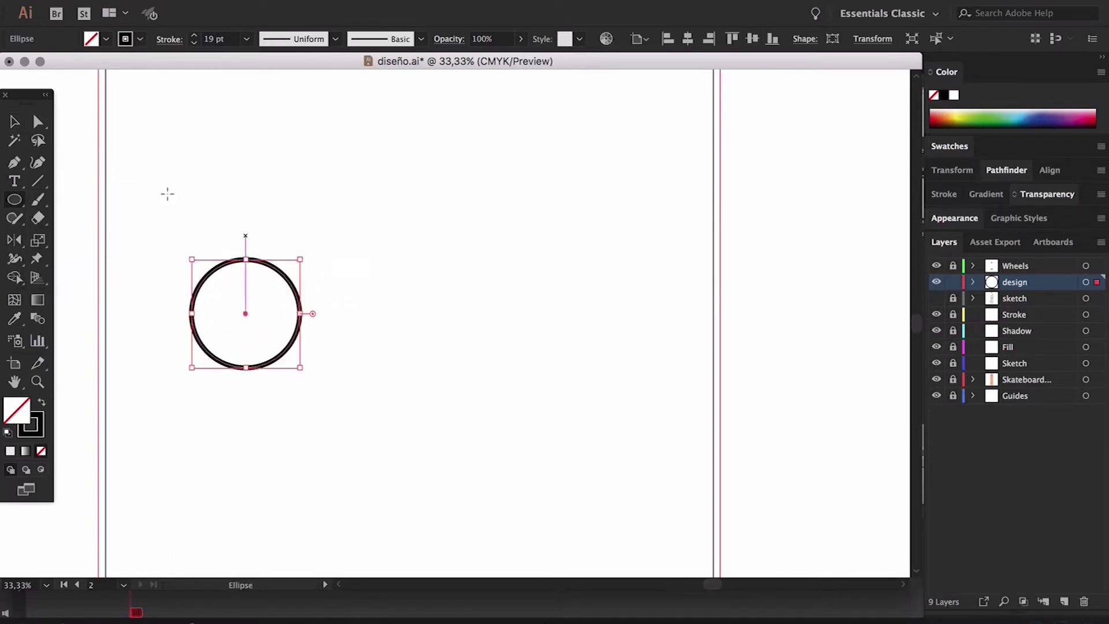
click(14, 121)
click(297, 193)
- Swap the circle's stroke and fill so it has no outline, and color the fill yellow
scroll(297, 193, left, 3)
key(super+equal)
key(super+equal)
click(293, 223)
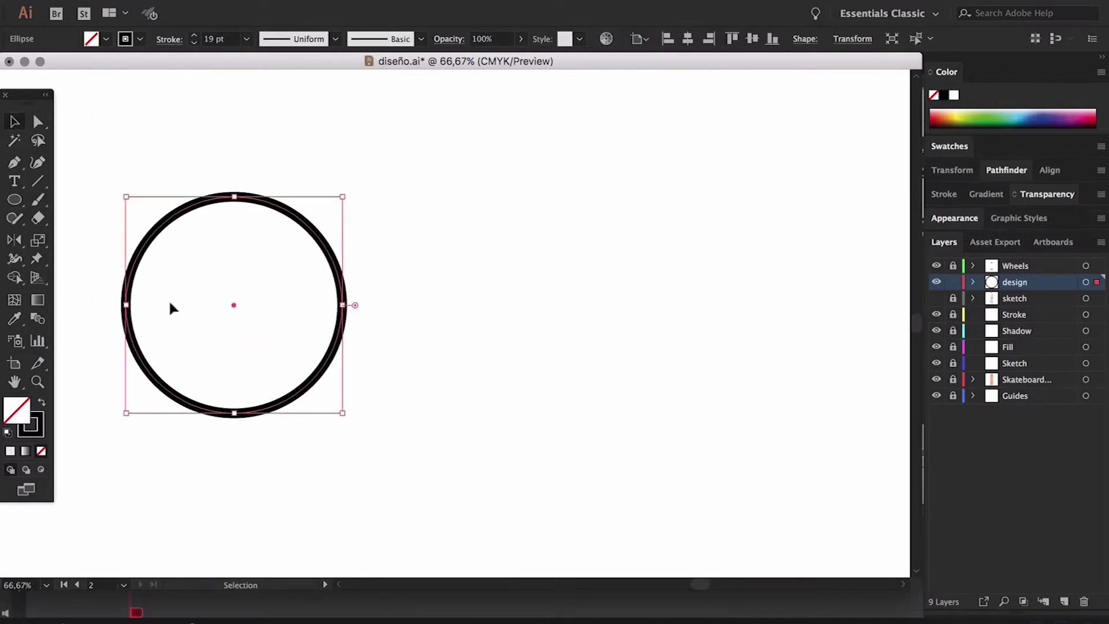
click(41, 402)
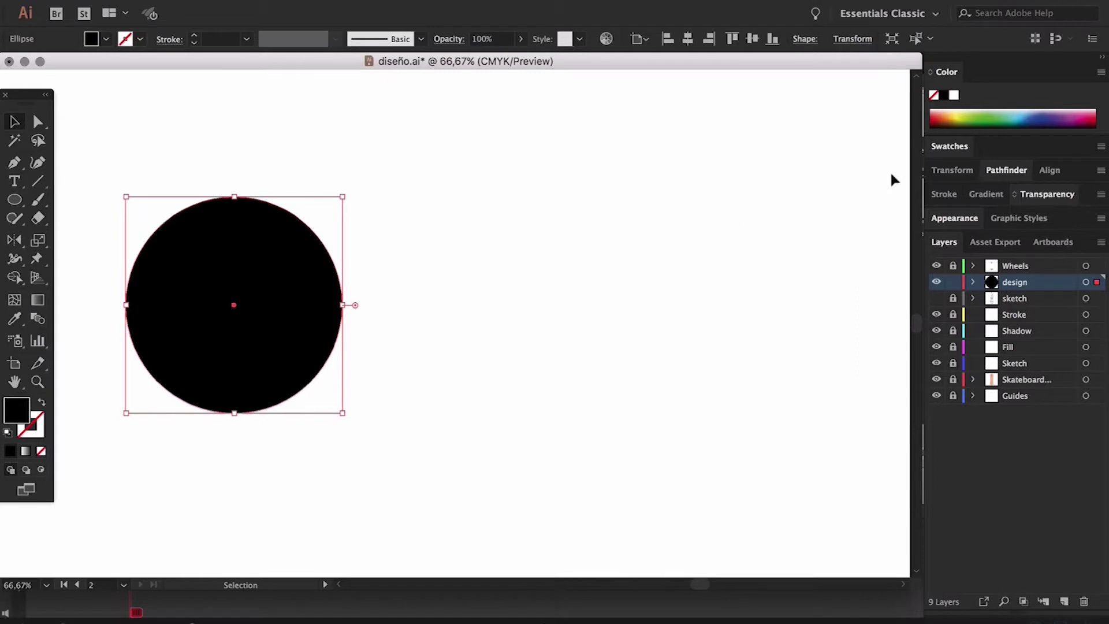
click(956, 113)
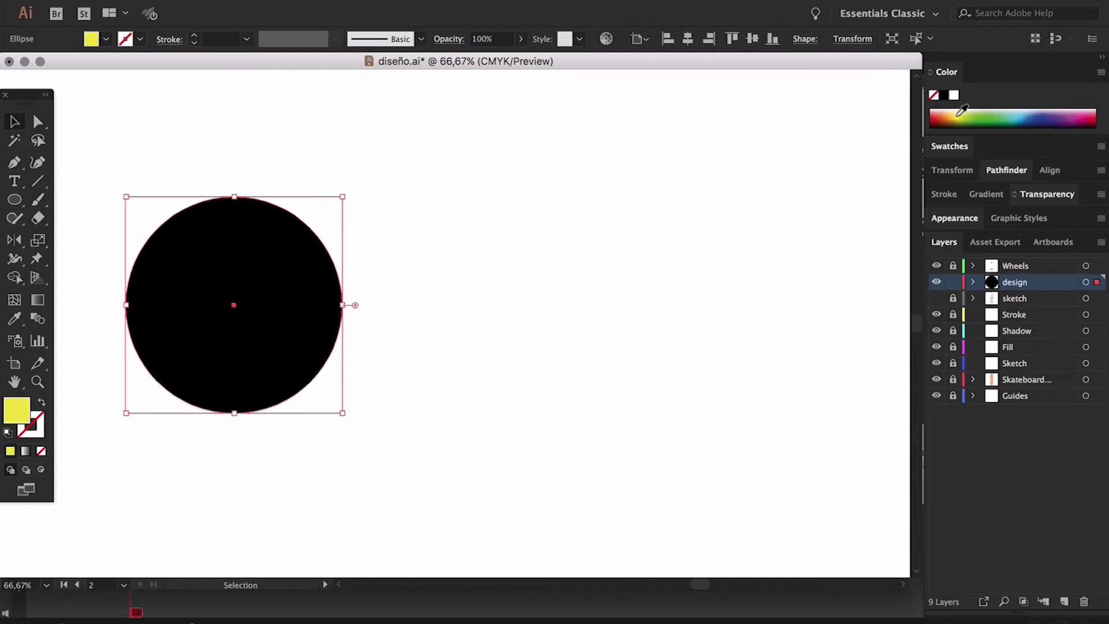
click(497, 183)
scroll(498, 183, left, 5)
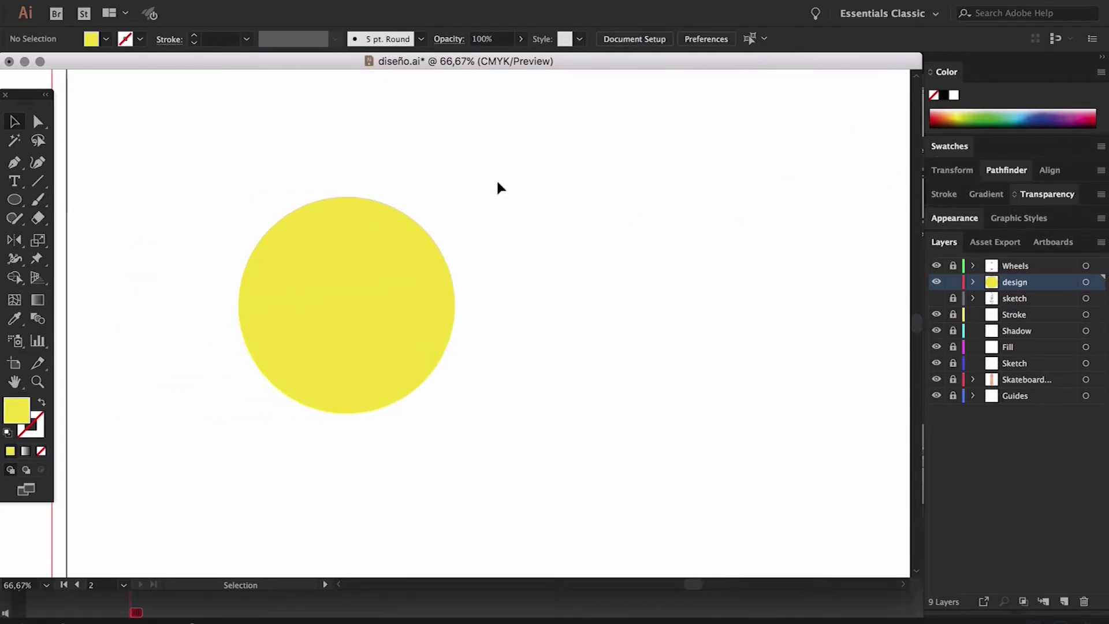
- Try to duplicate the yellow circle sideways and undo the copy
click(387, 264)
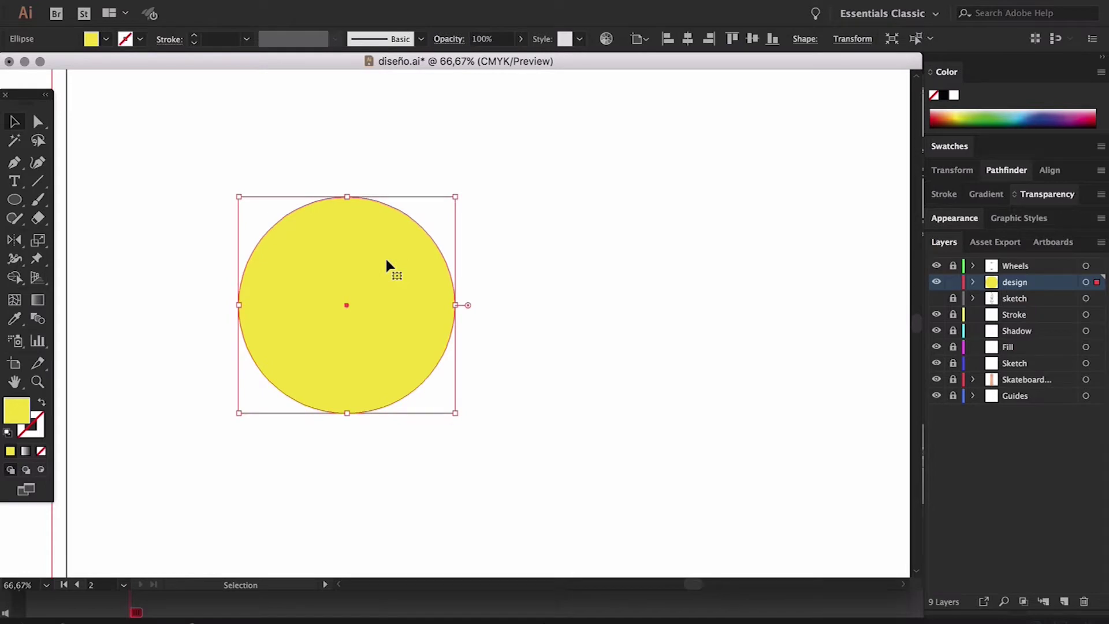
key(a)
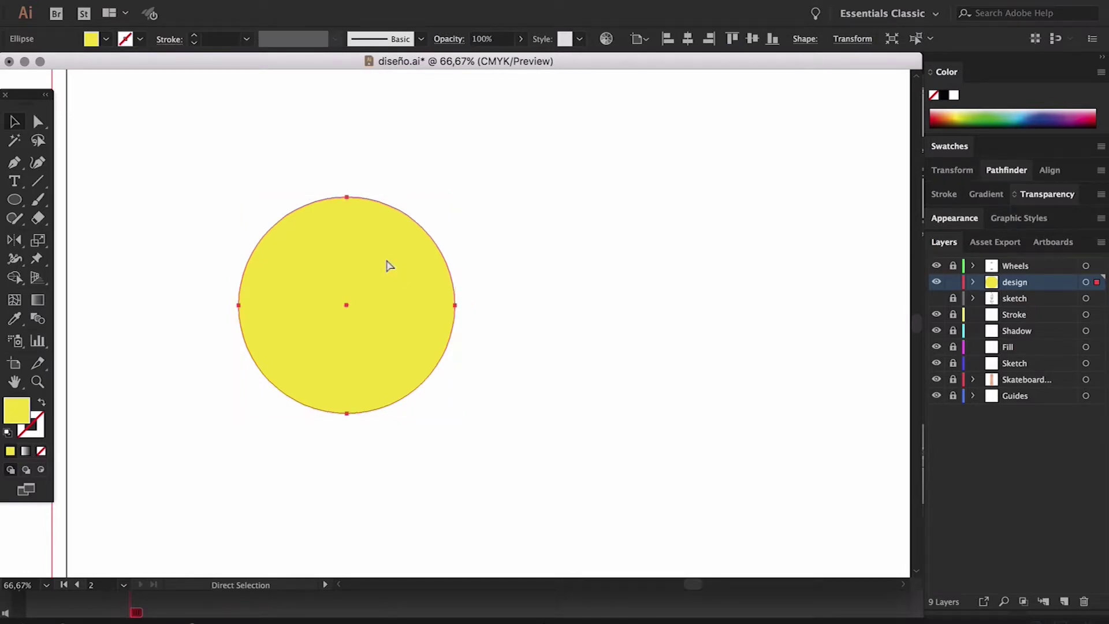
key(v)
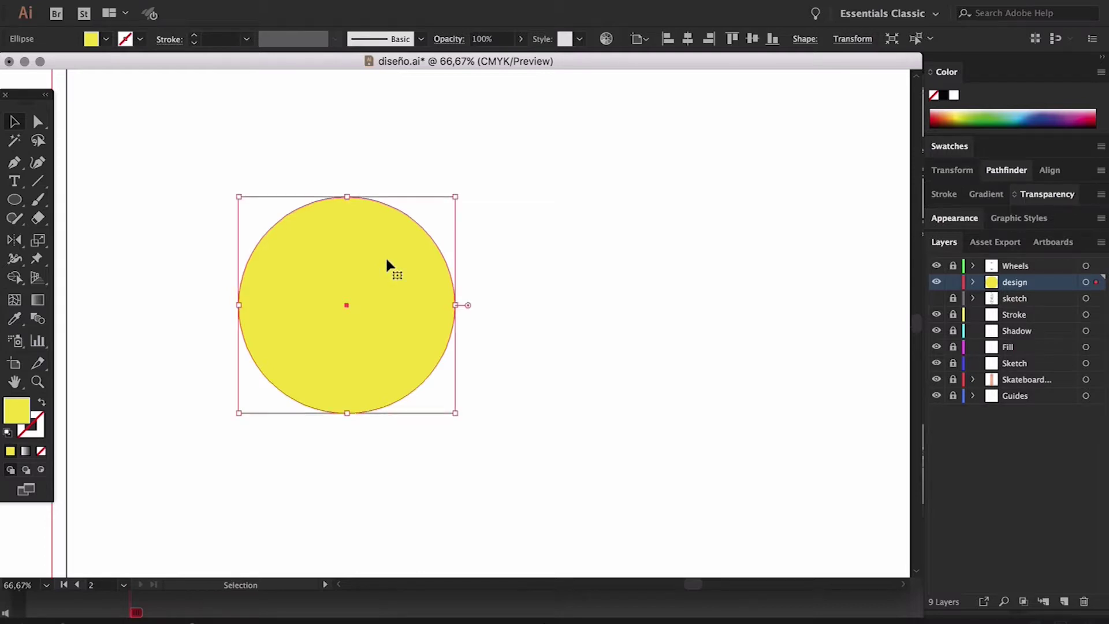
alt+drag(379, 265, 482, 265)
key(a)
key(super+z)
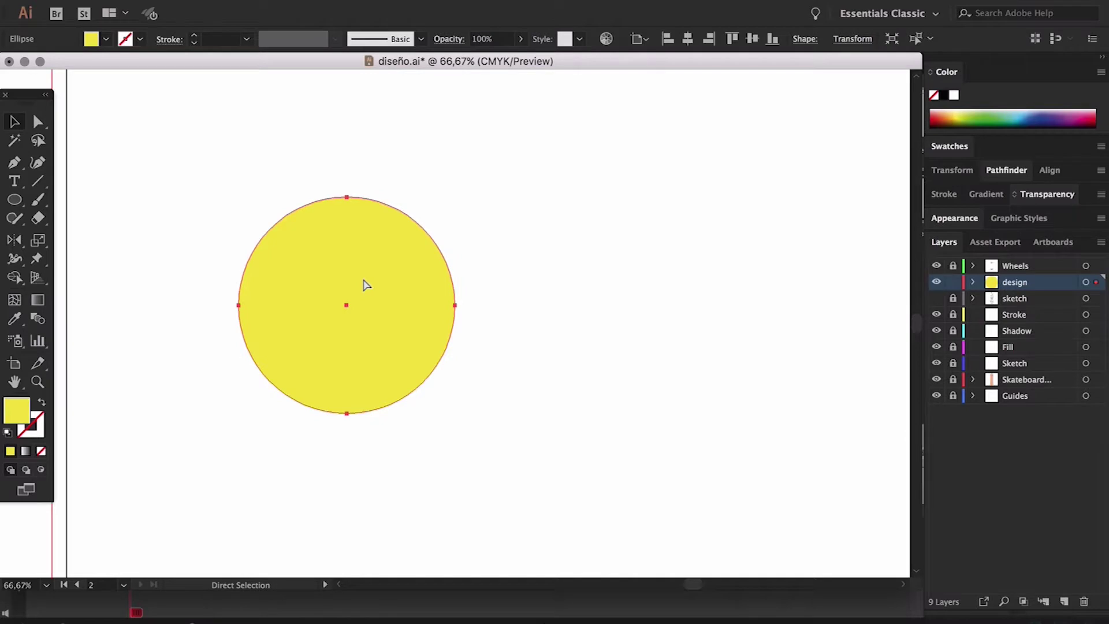
- Color the circle copy behind the yellow one green and move the yellow circle aside to reveal it
key(v)
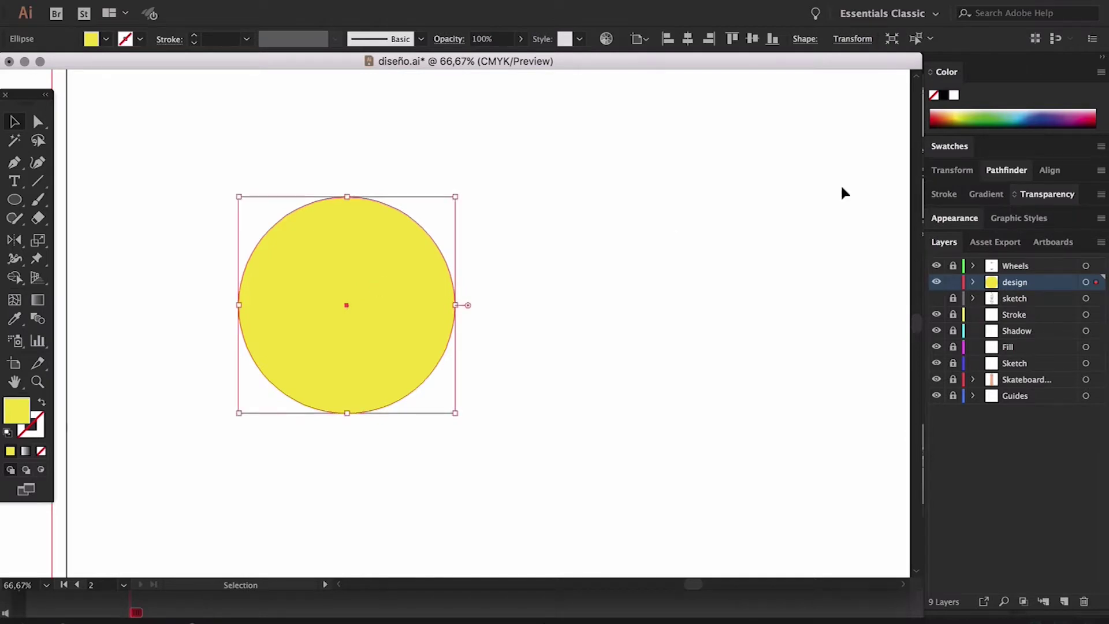
click(988, 118)
click(599, 221)
drag(376, 284, 293, 284)
click(507, 220)
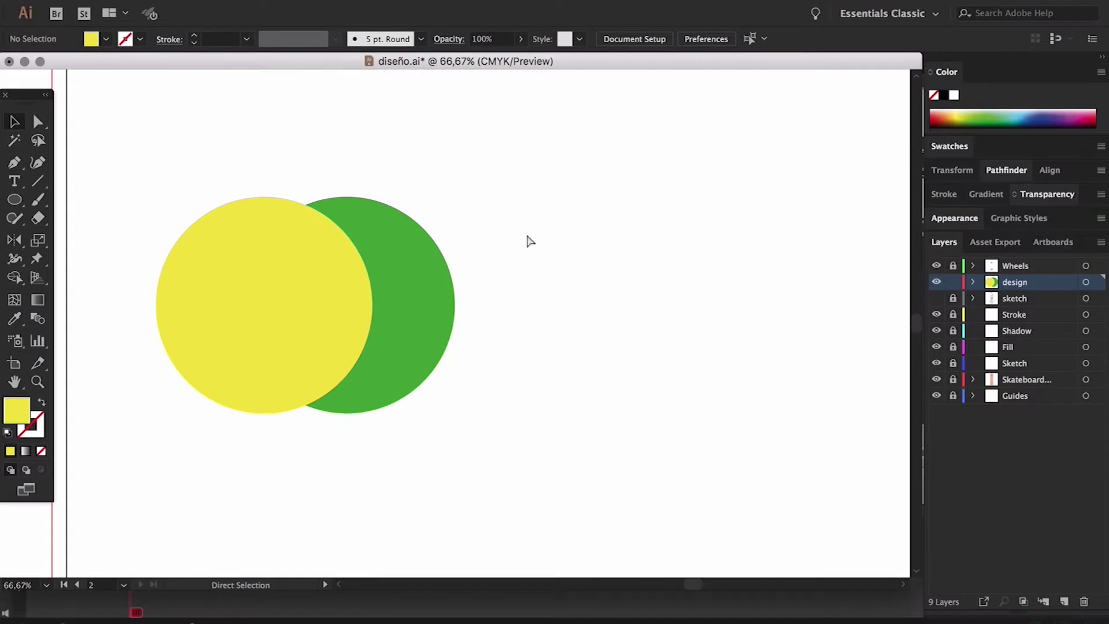
- Undo the green copy and the yellow circle's move, and deselect the circle
key(ctrl+z)
key(ctrl+z)
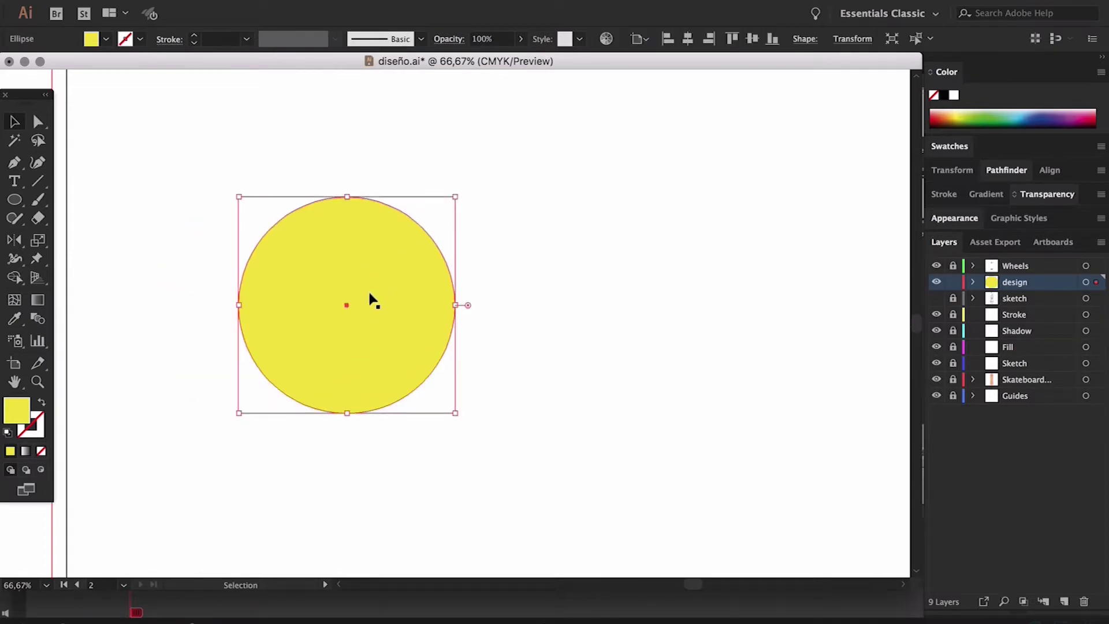
click(593, 238)
- Add a third artboard of the same size beside the one with the yellow circle
key(ctrl+minus)
key(ctrl+minus)
key(ctrl+minus)
key(ctrl+minus)
key(ctrl+minus)
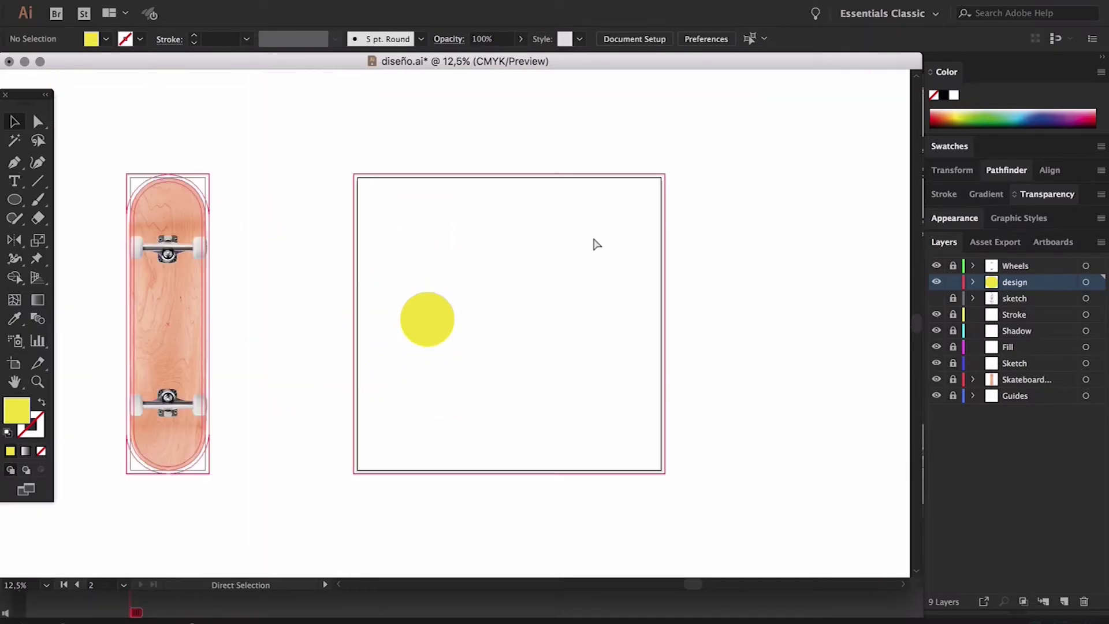
scroll(595, 238, right, 5)
click(14, 362)
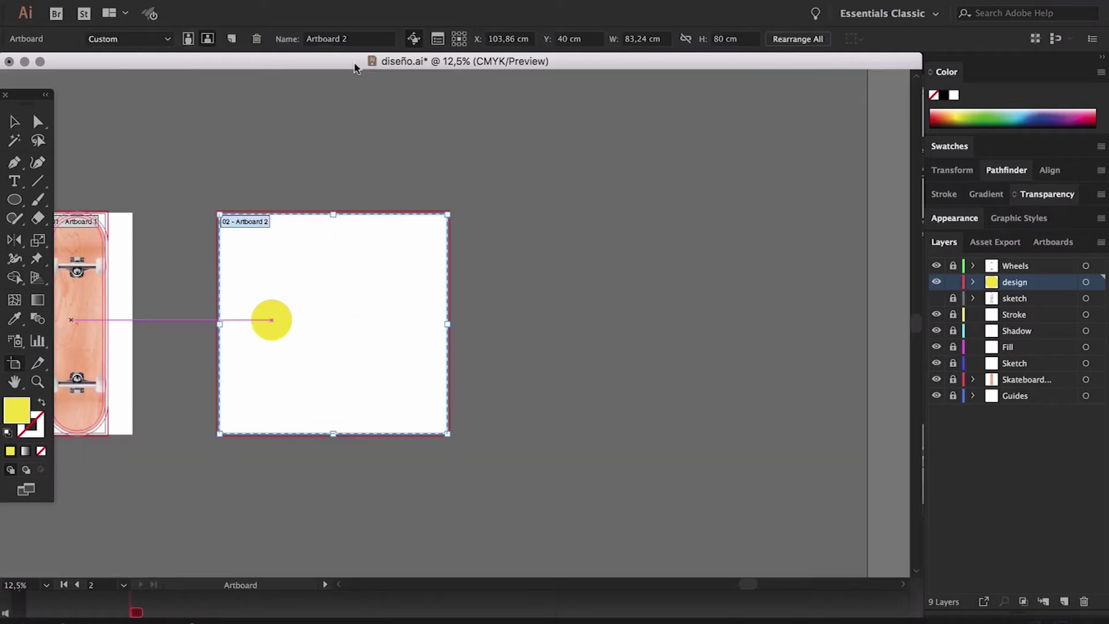
click(233, 38)
click(15, 122)
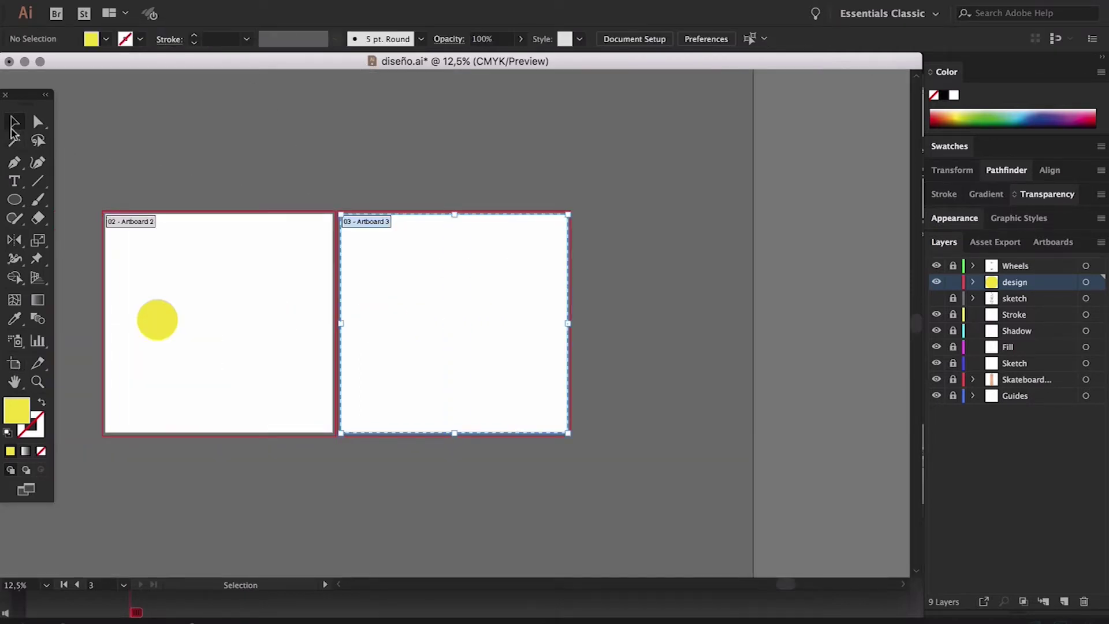
- Paste a copy of the yellow circle in place on the third artboard and delete that copy
click(173, 318)
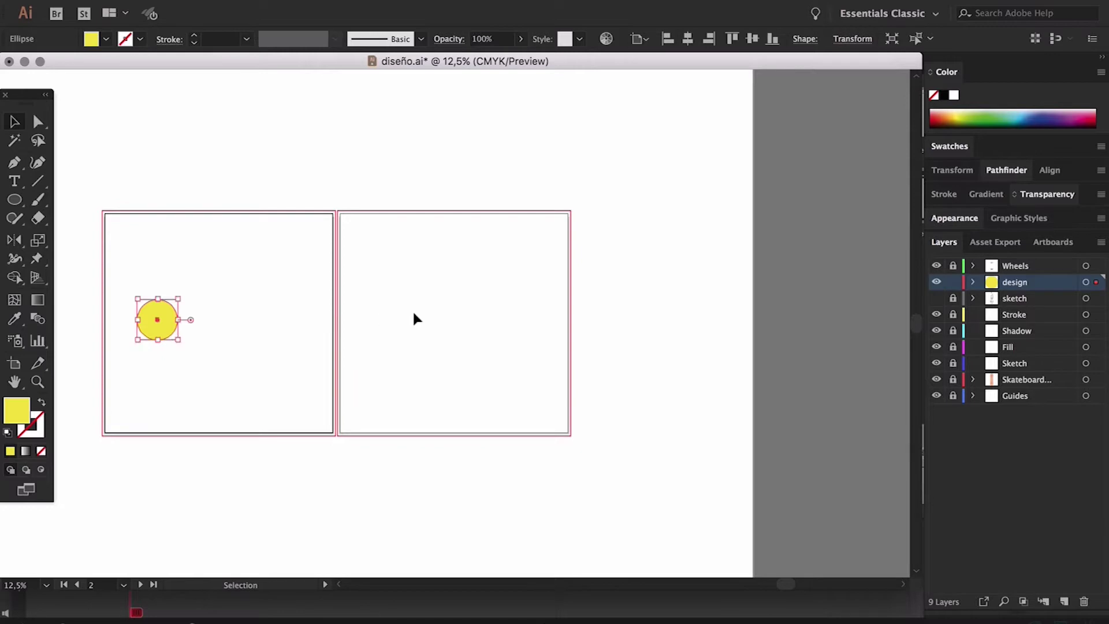
click(449, 317)
key(super+shift+v)
drag(484, 260, 376, 373)
key(Delete)
- Delete the third artboard and leave artboard editing
click(14, 363)
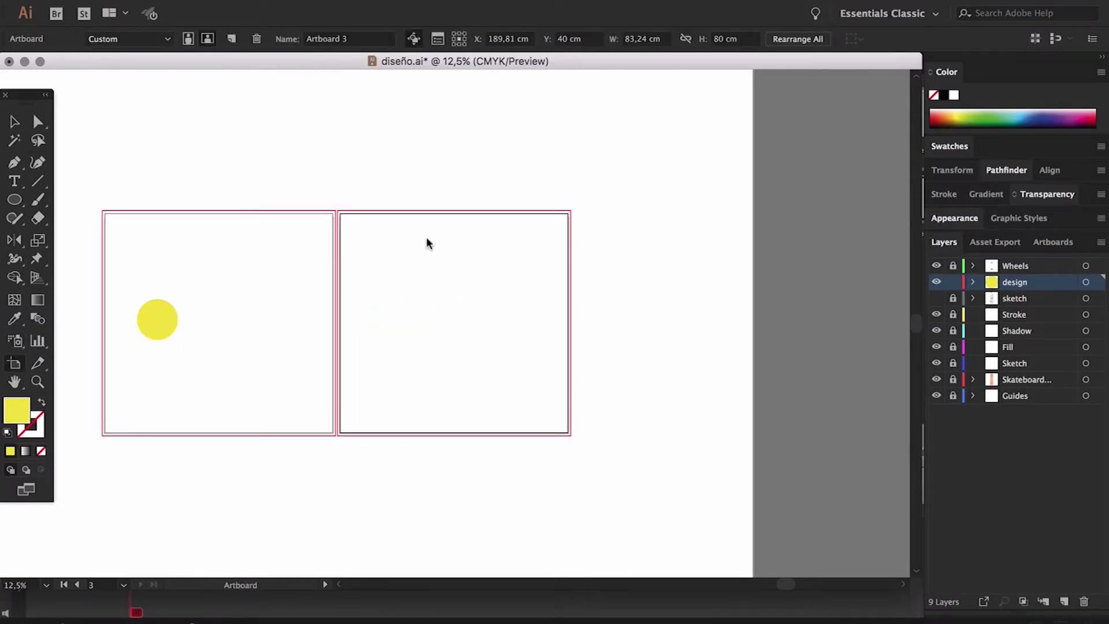
key(Delete)
key(Escape)
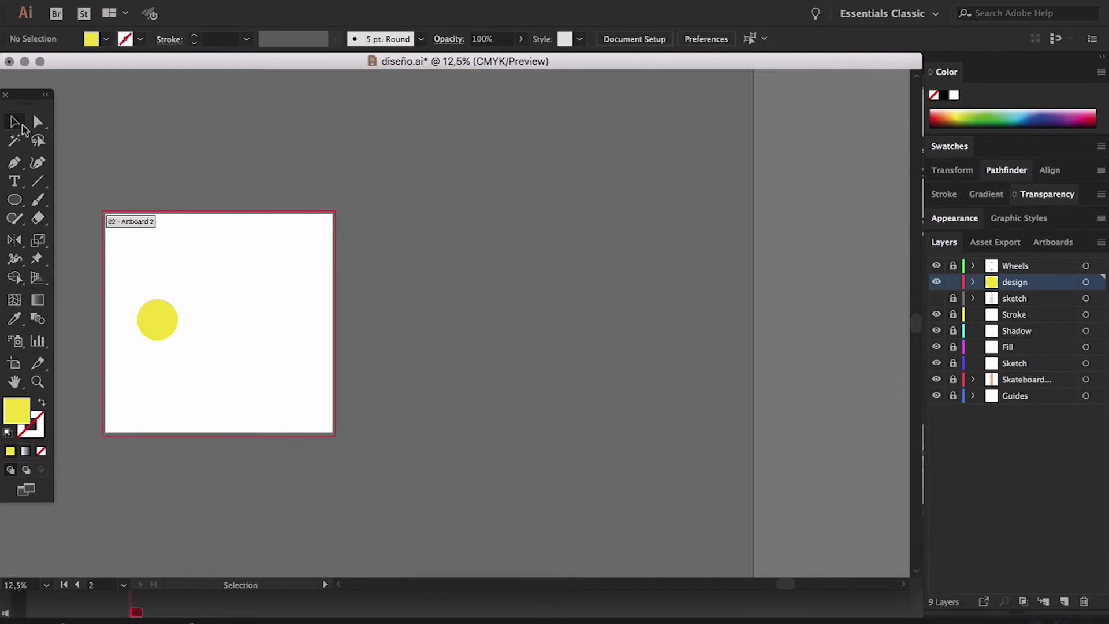
- Place five scattered copies of the yellow circle around the work artboard and delete those copies
scroll(202, 223, left, 3)
key(super+plus)
key(super+plus)
key(super+plus)
key(super+plus)
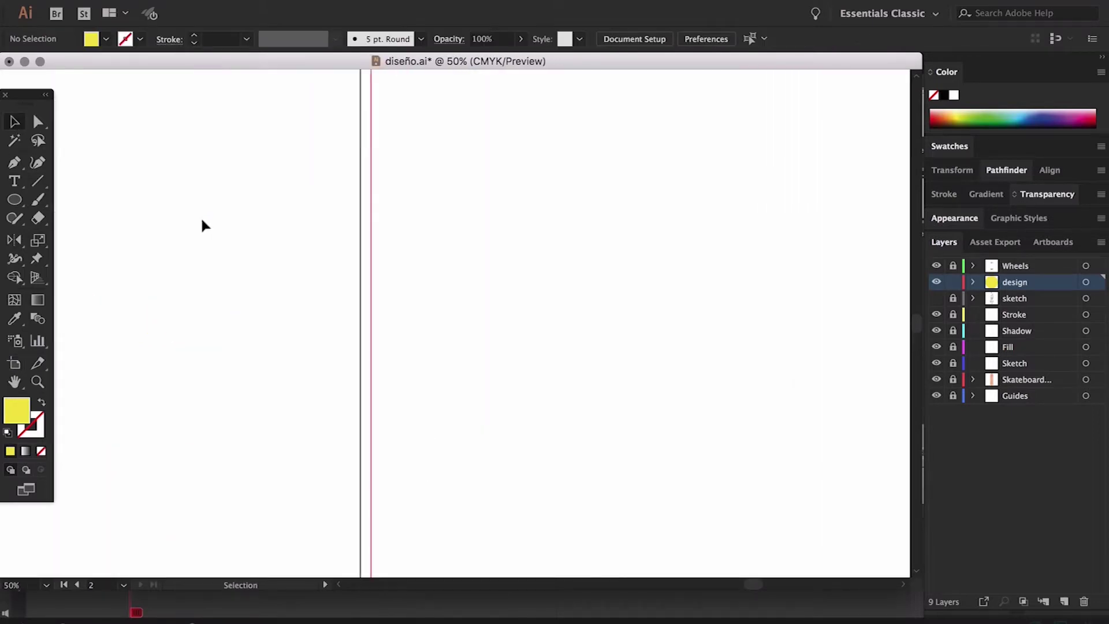
scroll(204, 223, left, 10)
scroll(201, 224, left, 2)
click(232, 282)
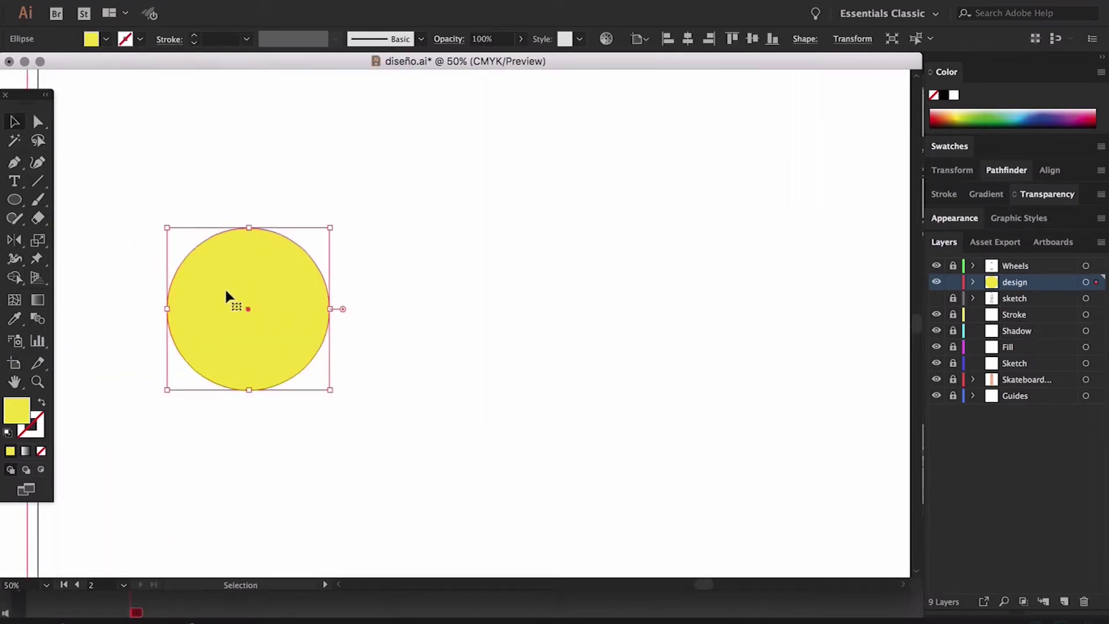
drag(225, 287, 684, 202)
drag(515, 280, 399, 129)
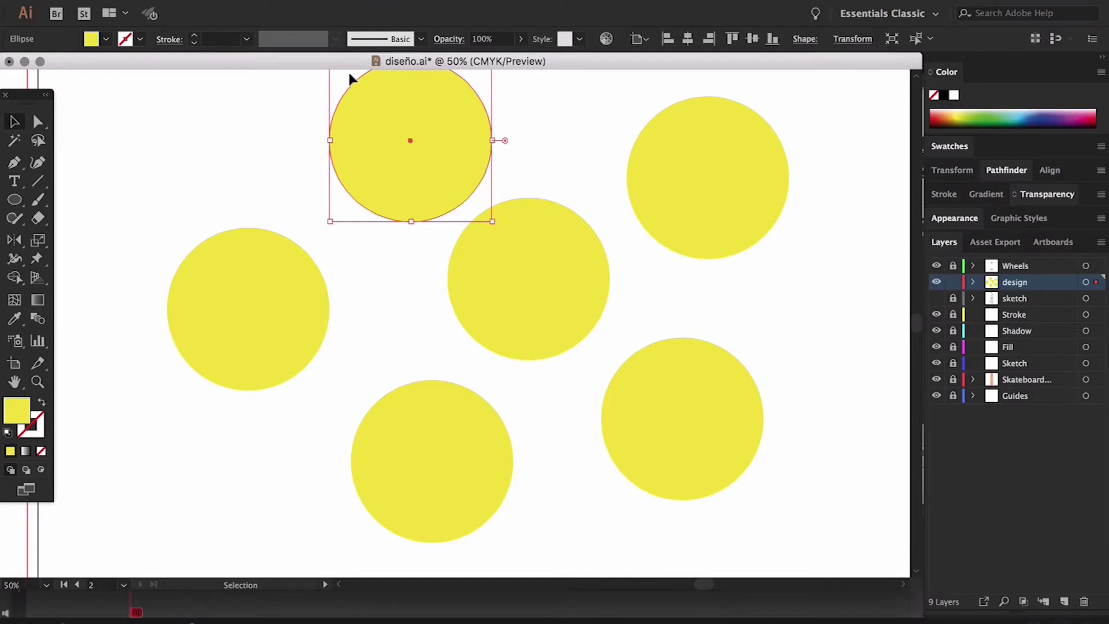
drag(334, 75, 796, 510)
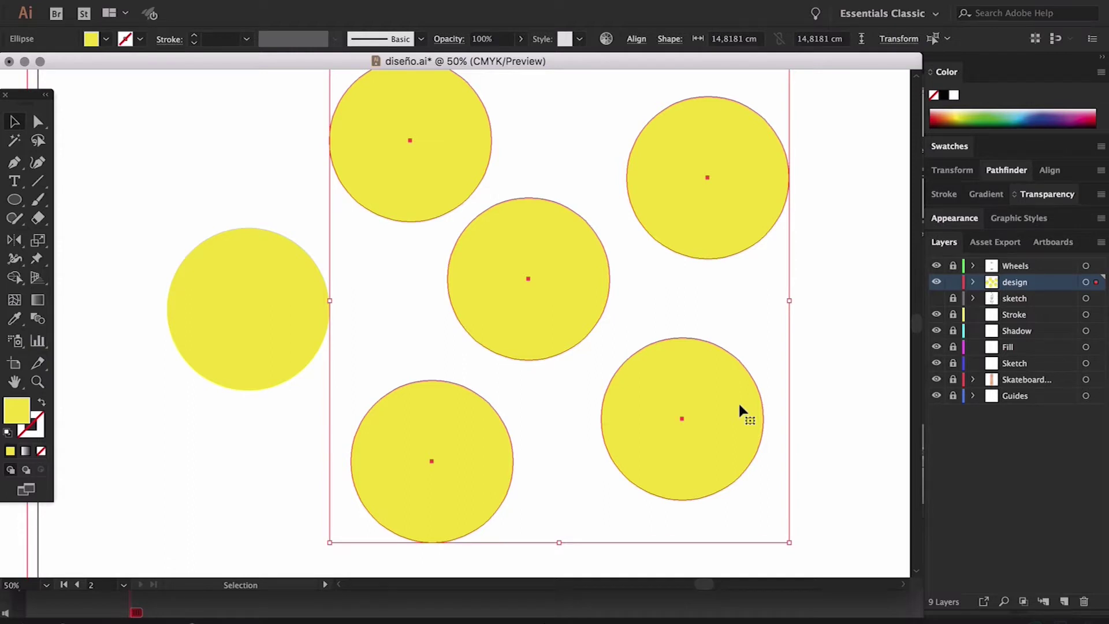
key(Delete)
- Duplicate the yellow circle twice, with one copy just below it and the other higher up near the artboard's right side
drag(289, 300, 522, 236)
drag(428, 135, 692, 288)
click(702, 446)
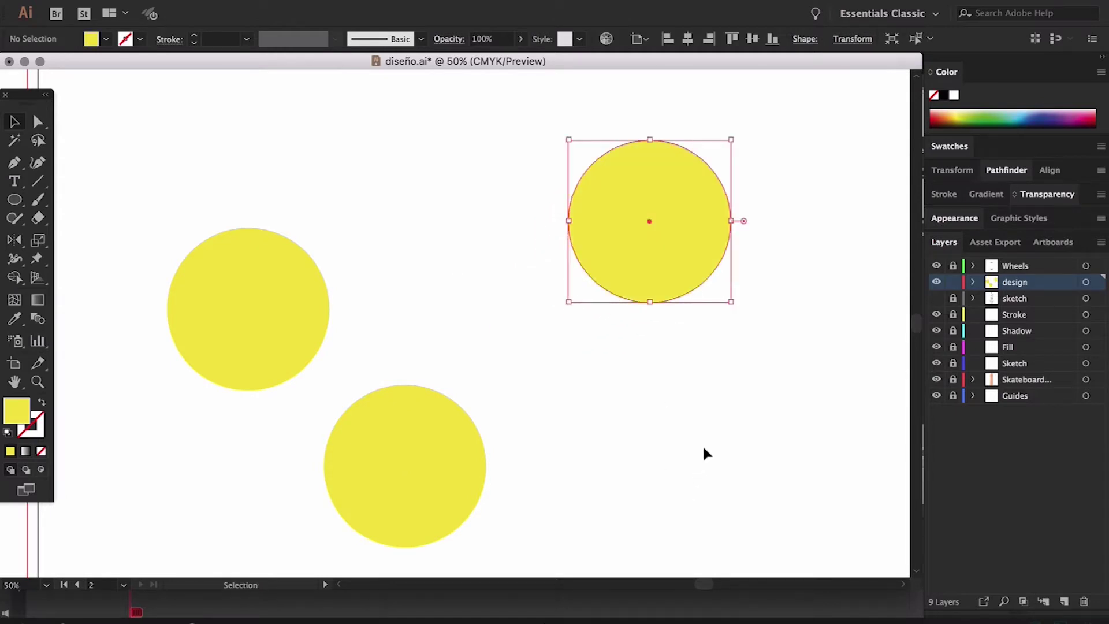
- Fill the lower circle with green and the upper-right circle with magenta
click(403, 461)
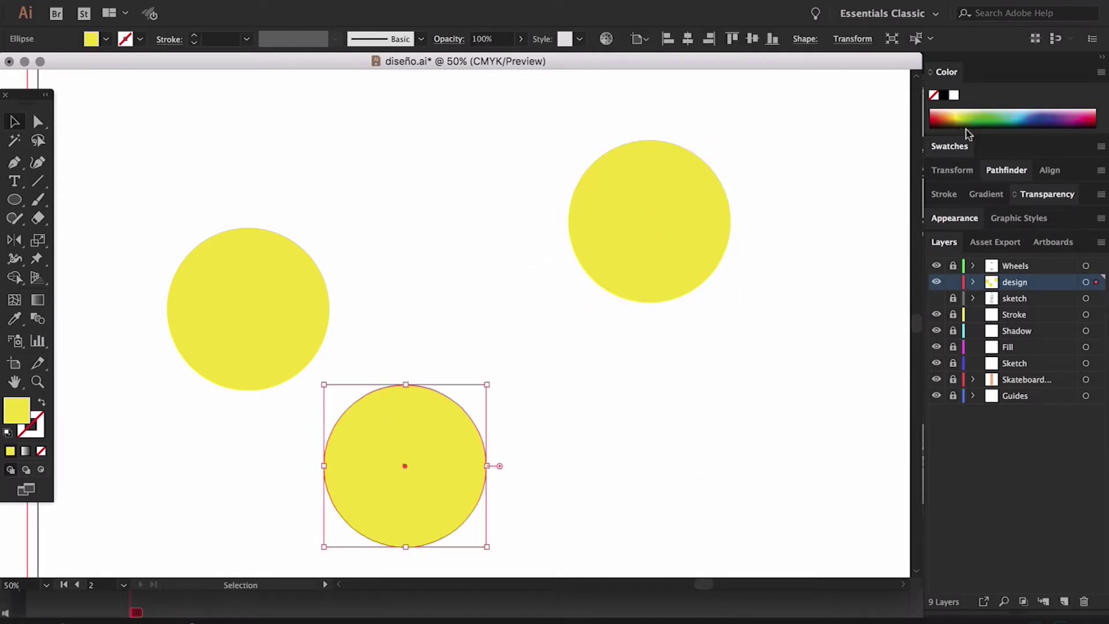
click(983, 110)
click(713, 219)
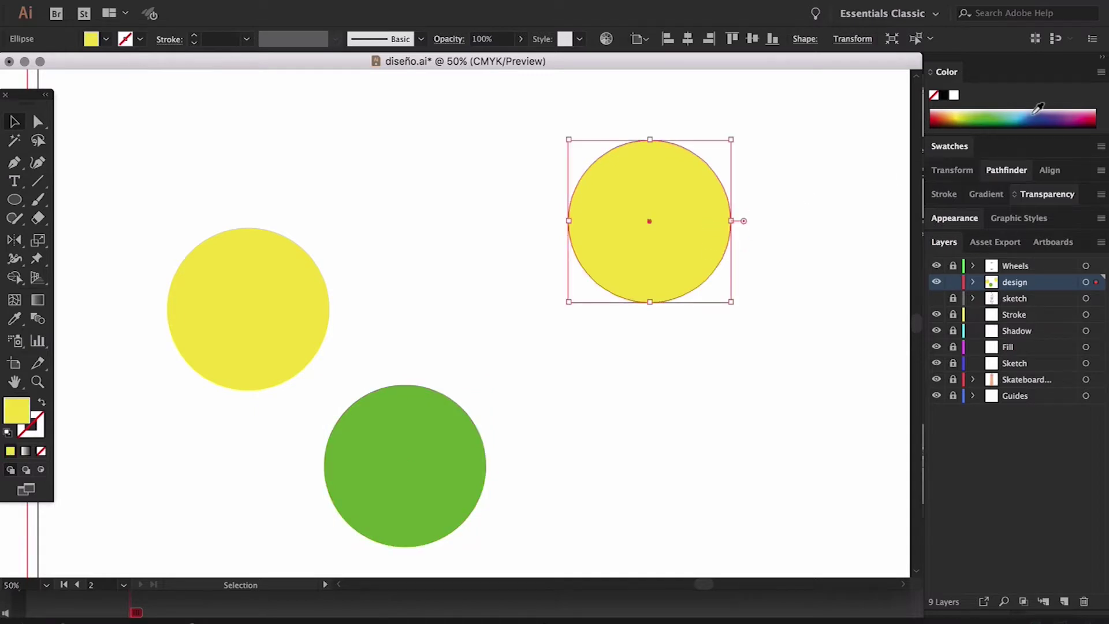
click(1081, 112)
click(781, 365)
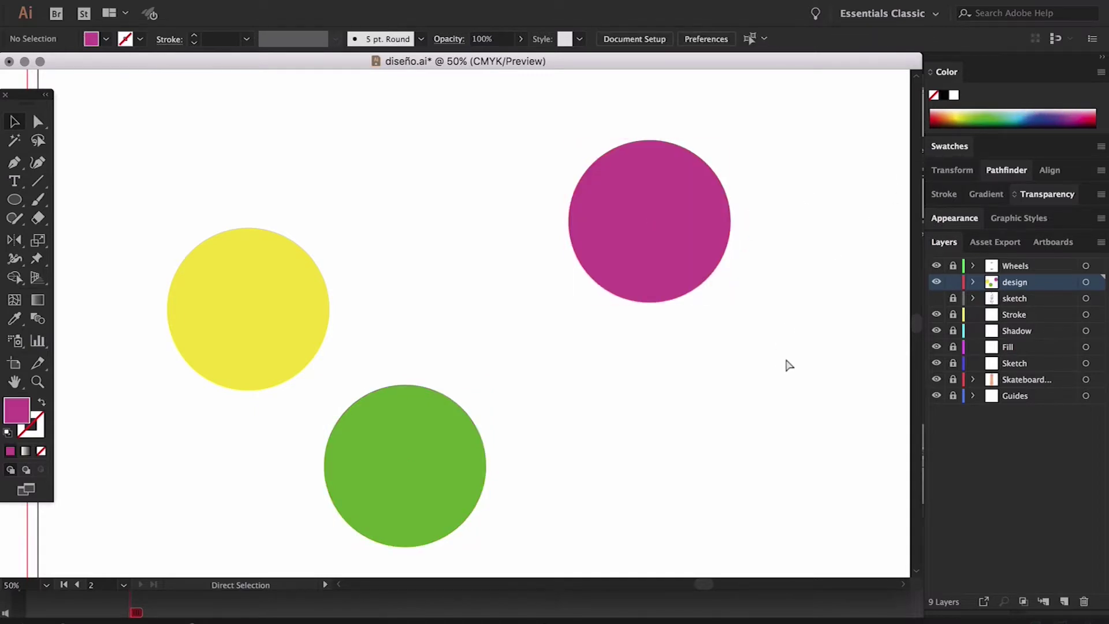
- Align the yellow, green and magenta circles to the artboard's bottom edge using Align to Artboard
key(super+minus)
key(super+minus)
key(super+minus)
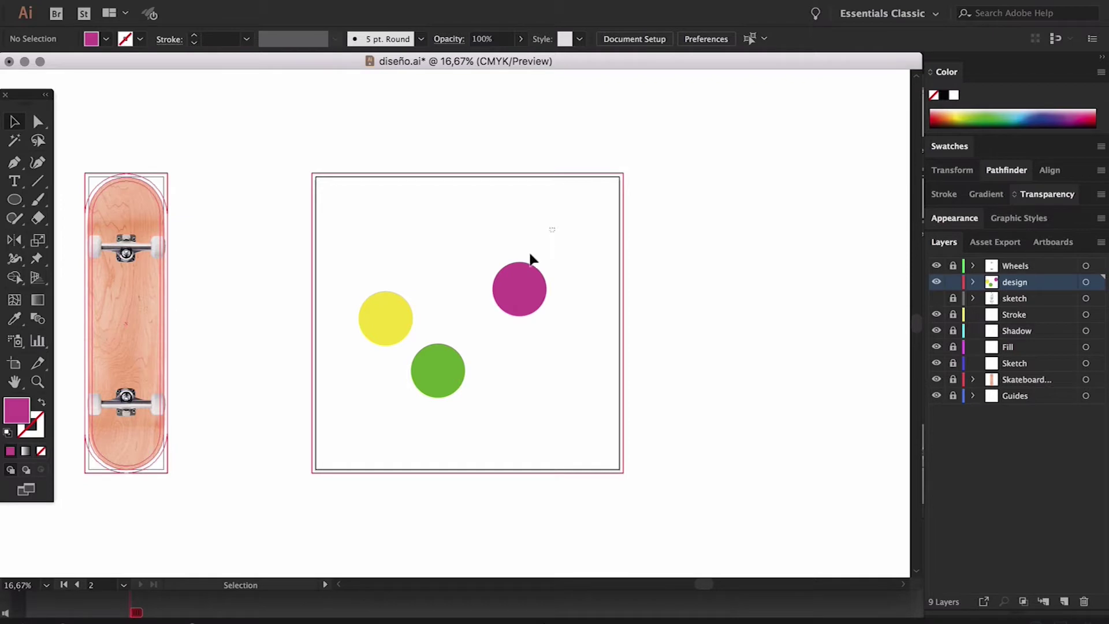
drag(555, 228, 377, 412)
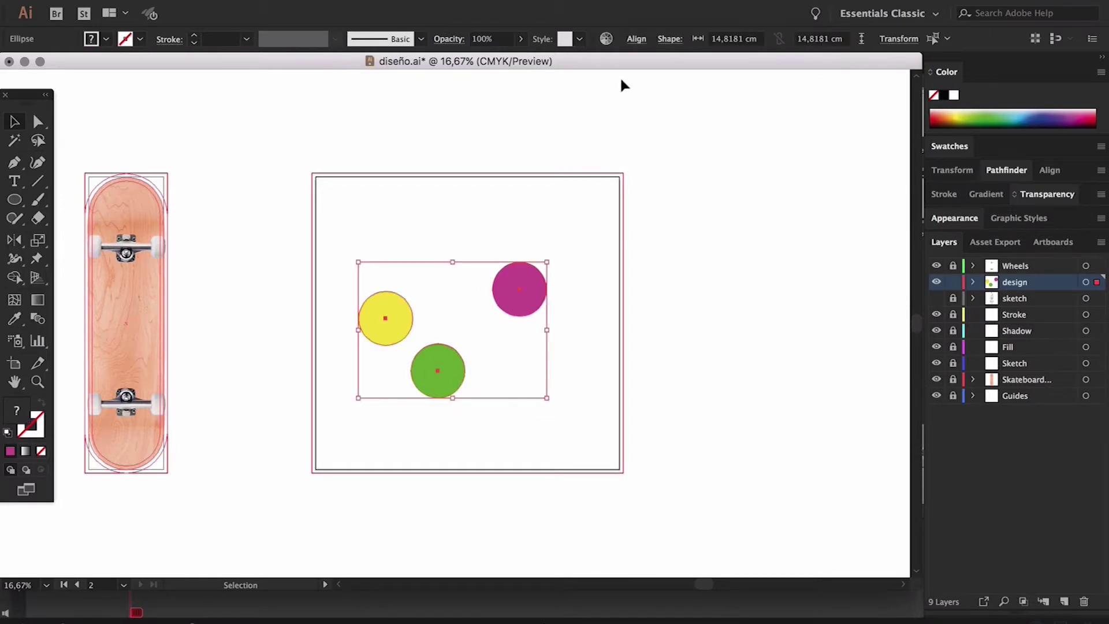
click(635, 40)
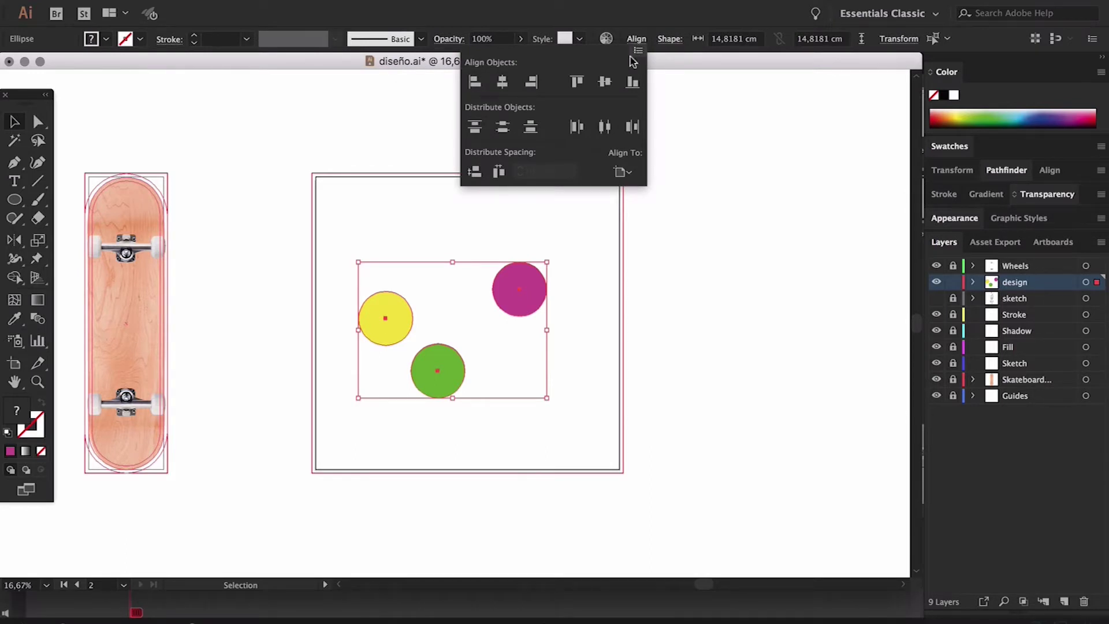
click(632, 175)
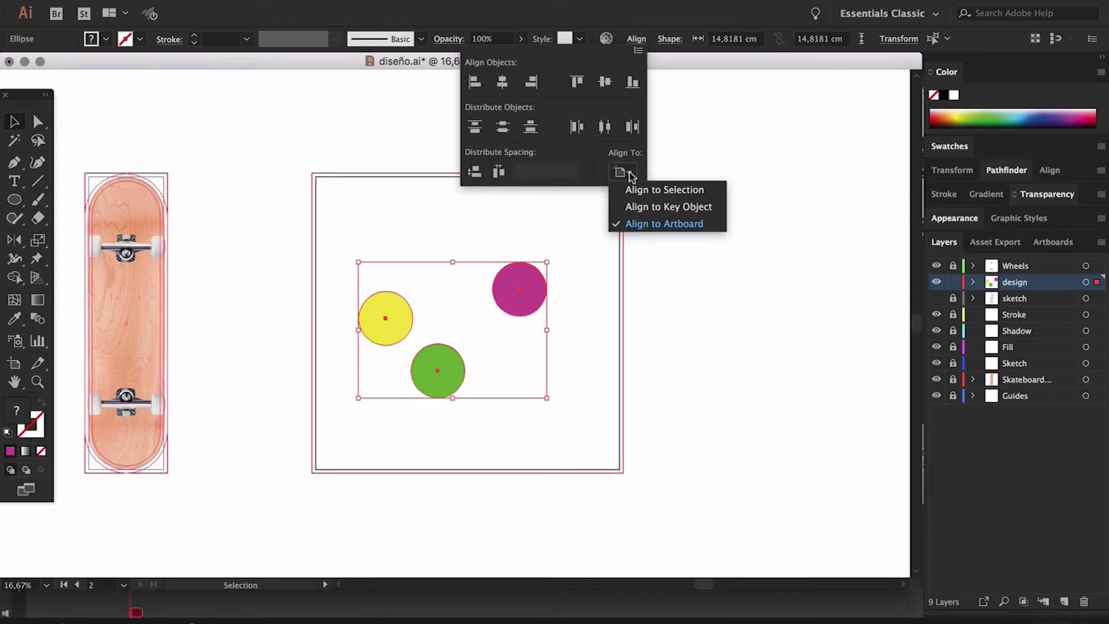
click(650, 224)
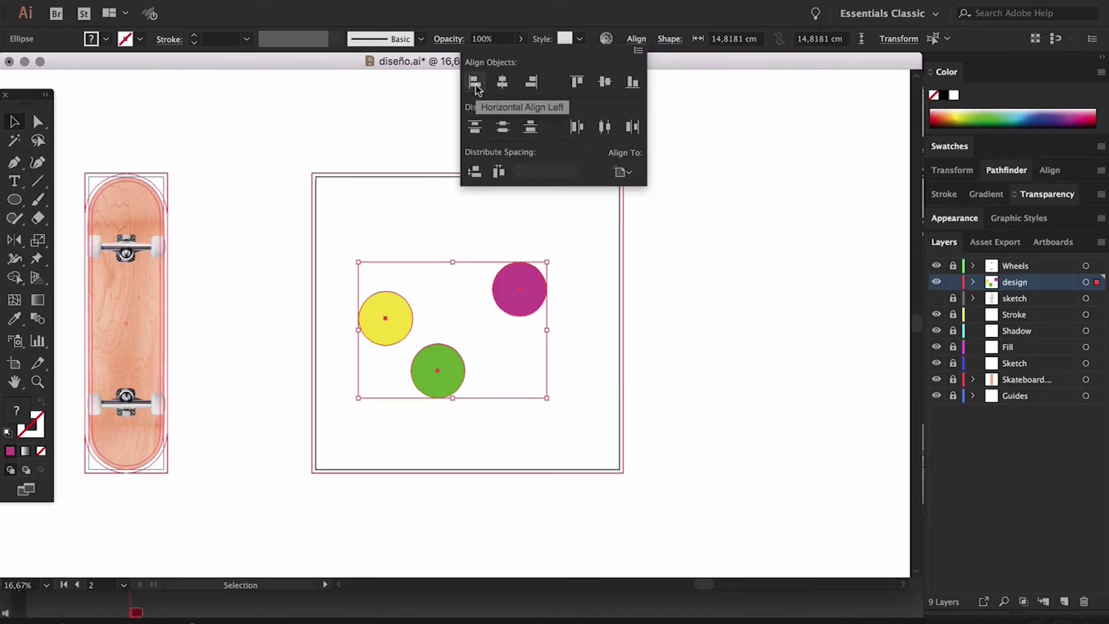
click(633, 82)
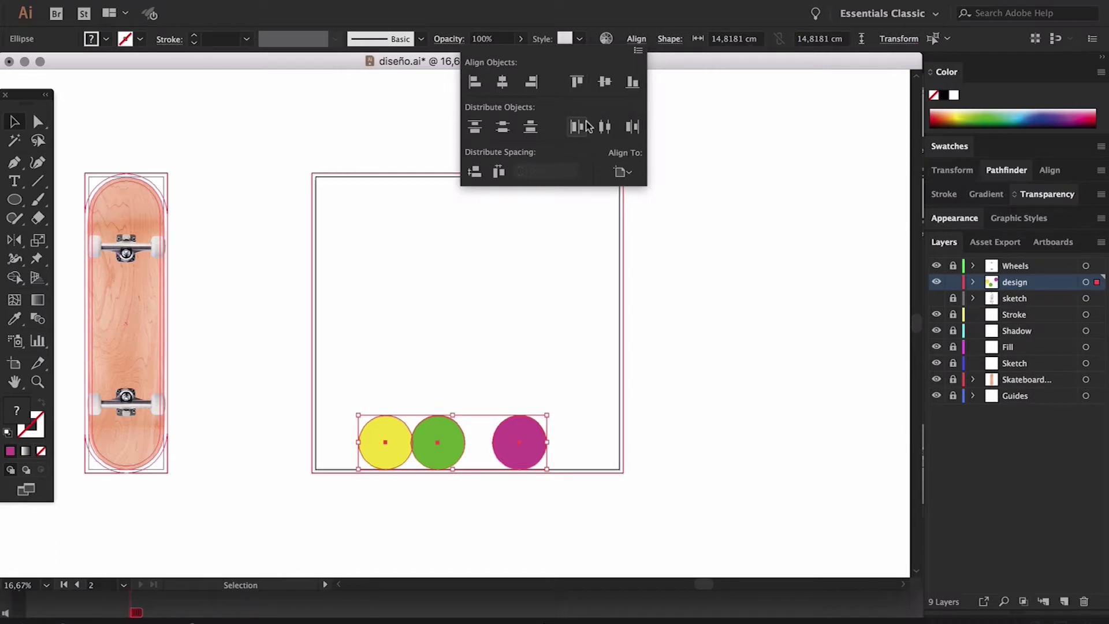
- Try Align to Selection as the alignment reference, and undo the circles' alignment to the artboard's bottom edge
click(622, 172)
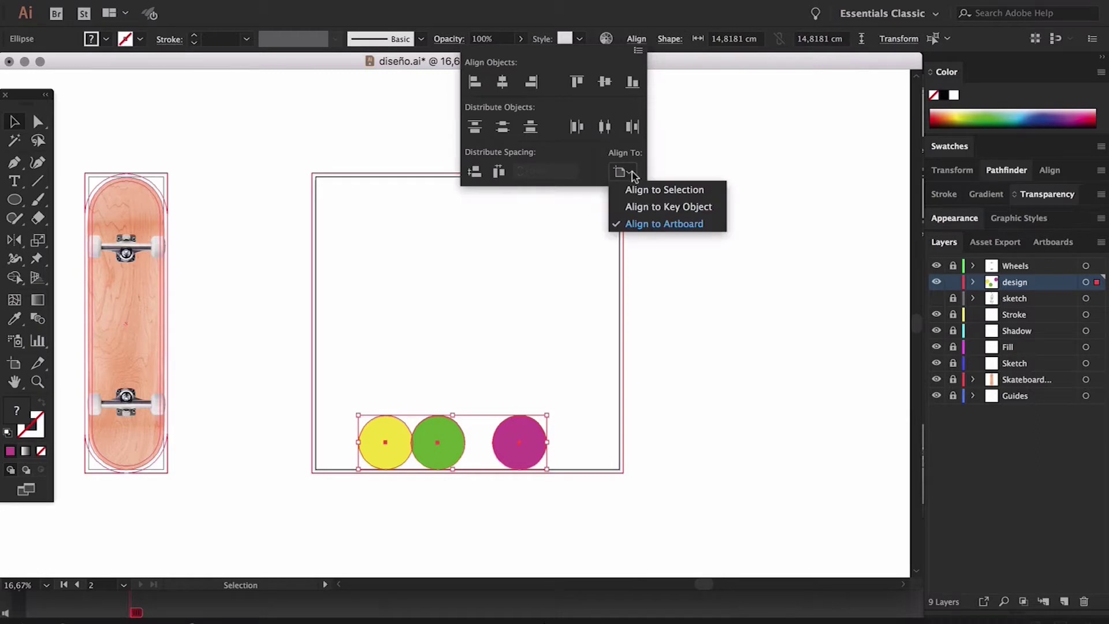
click(662, 188)
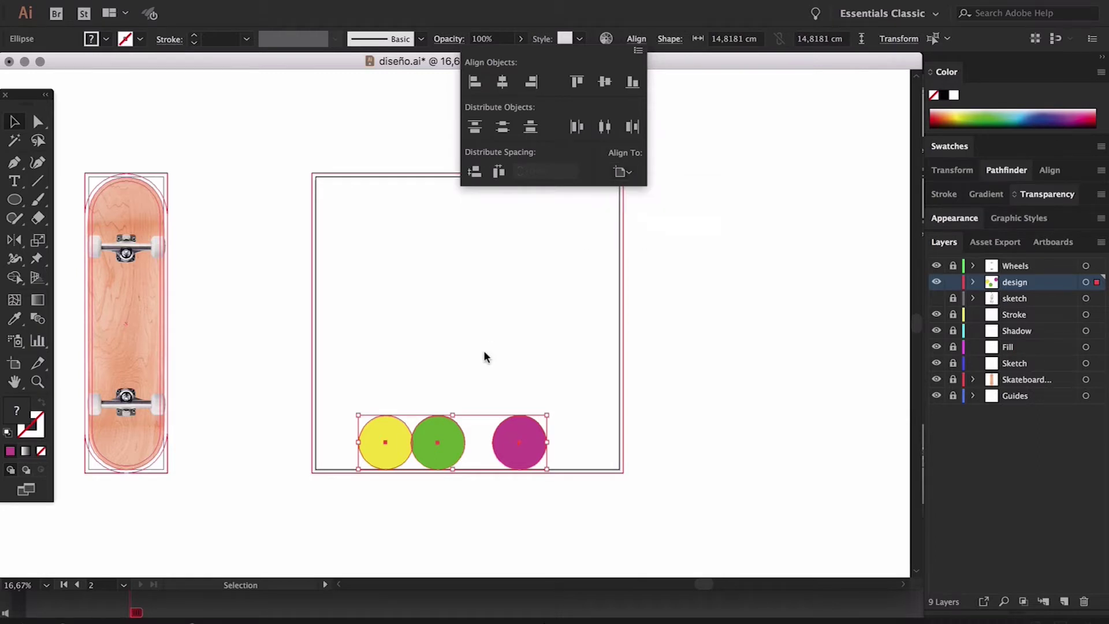
click(552, 272)
key(ctrl+z)
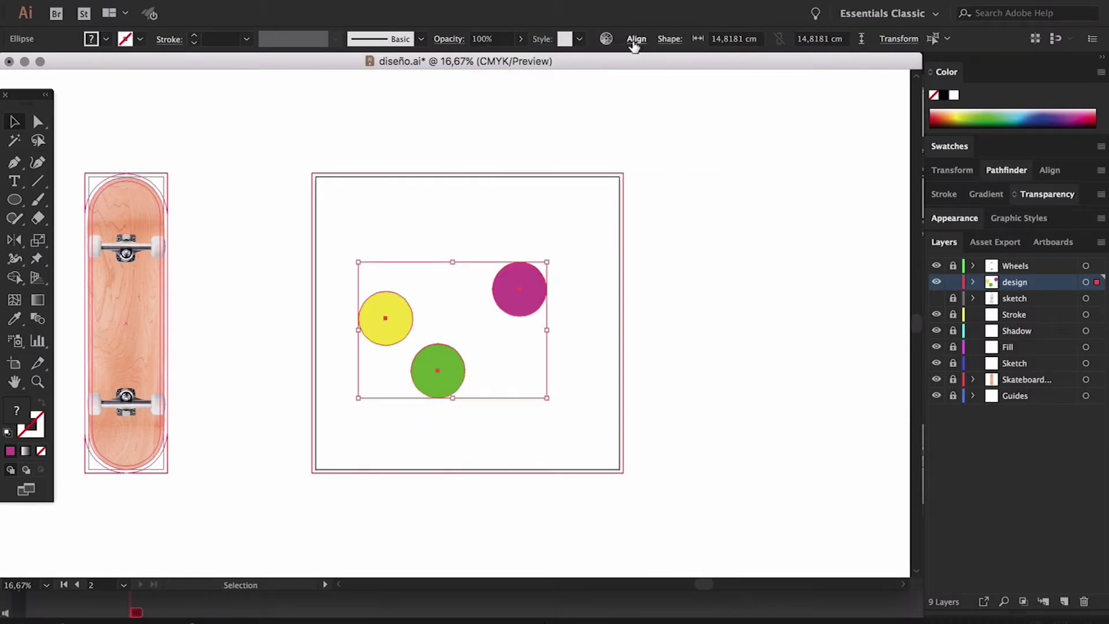
- Set the alignment reference for the three selected circles to Align to Selection
click(635, 44)
click(622, 171)
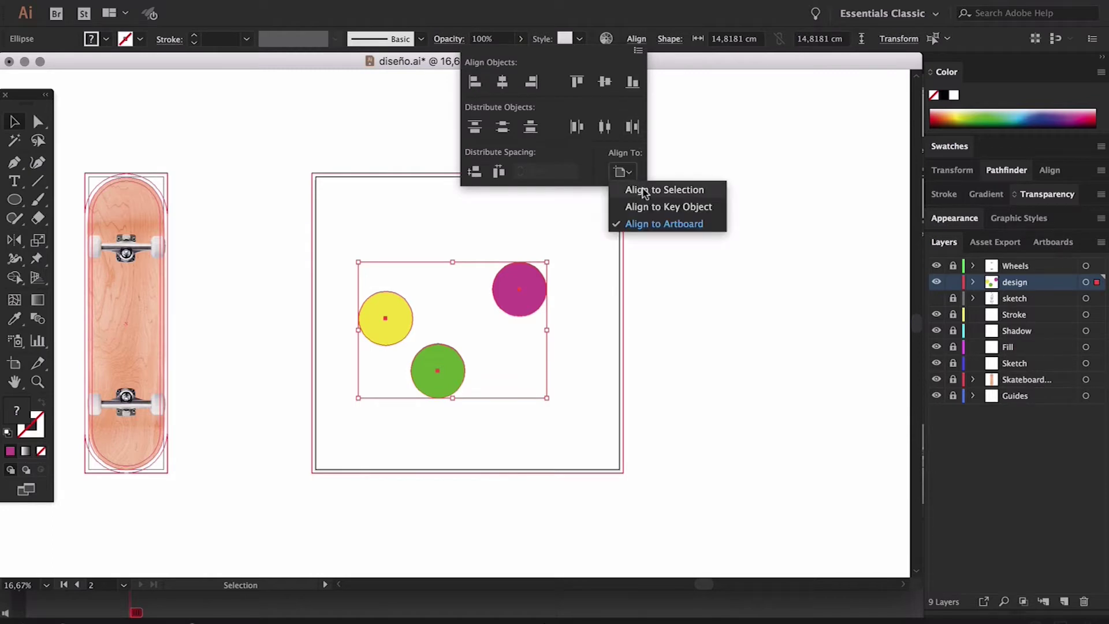
click(643, 191)
- Align the bottom edges of the three circles relative to their selection, and undo that alignment
click(632, 83)
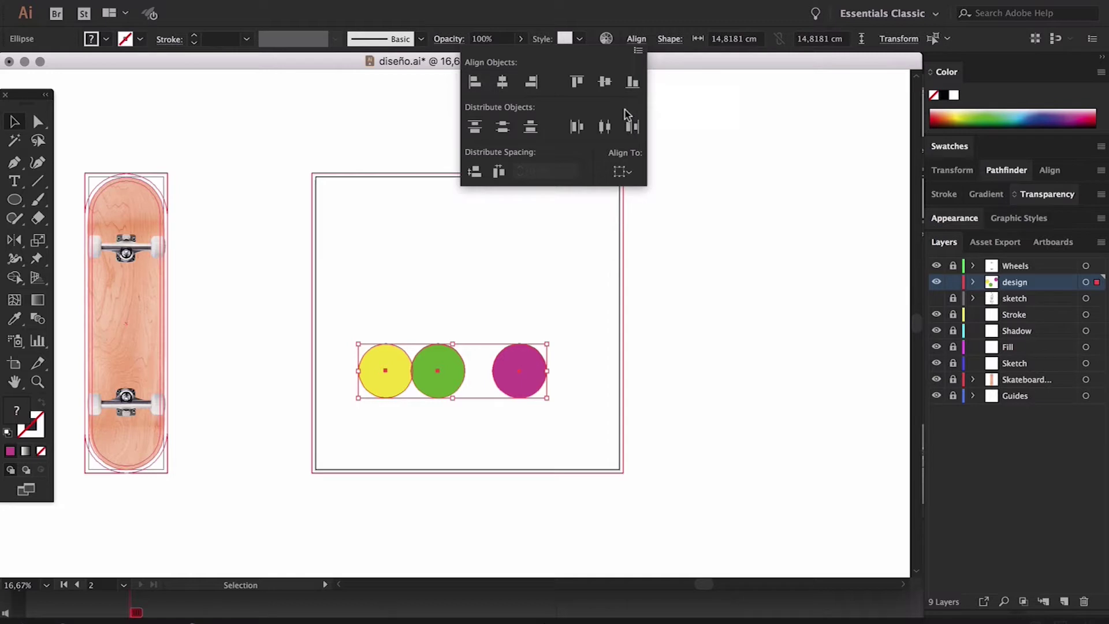
click(587, 266)
key(super+z)
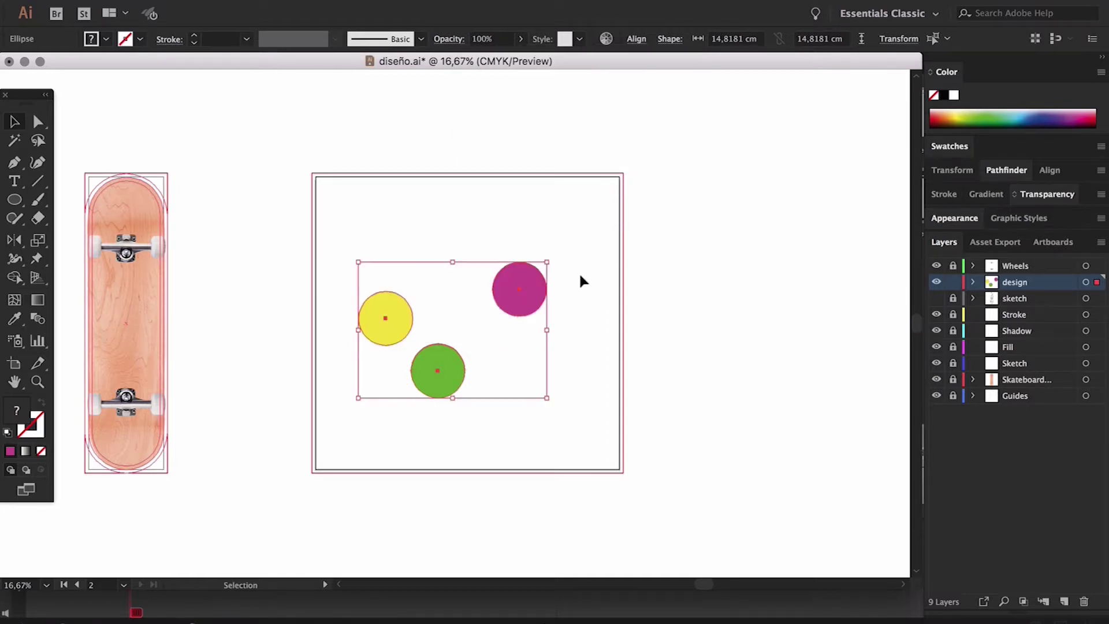
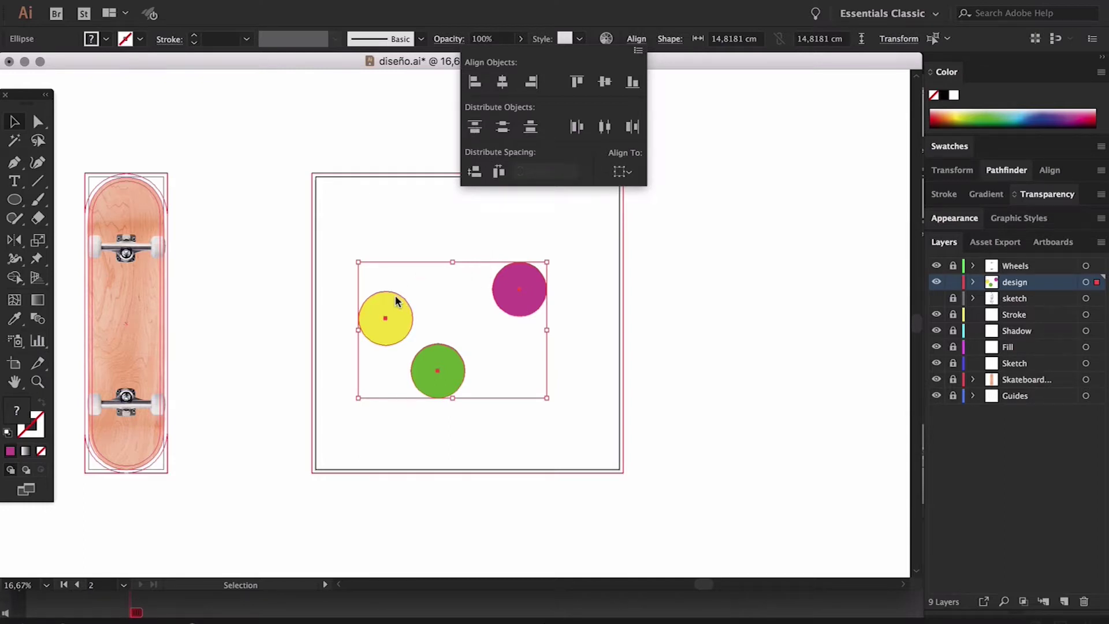
- Enlarge the magenta circle and shrink the green circle to roughly half its size
click(428, 236)
click(574, 217)
click(523, 294)
drag(492, 288, 459, 290)
click(441, 371)
drag(465, 371, 443, 374)
click(564, 395)
- Align the top edges of the three differently sized circles and undo that alignment
drag(560, 403, 344, 241)
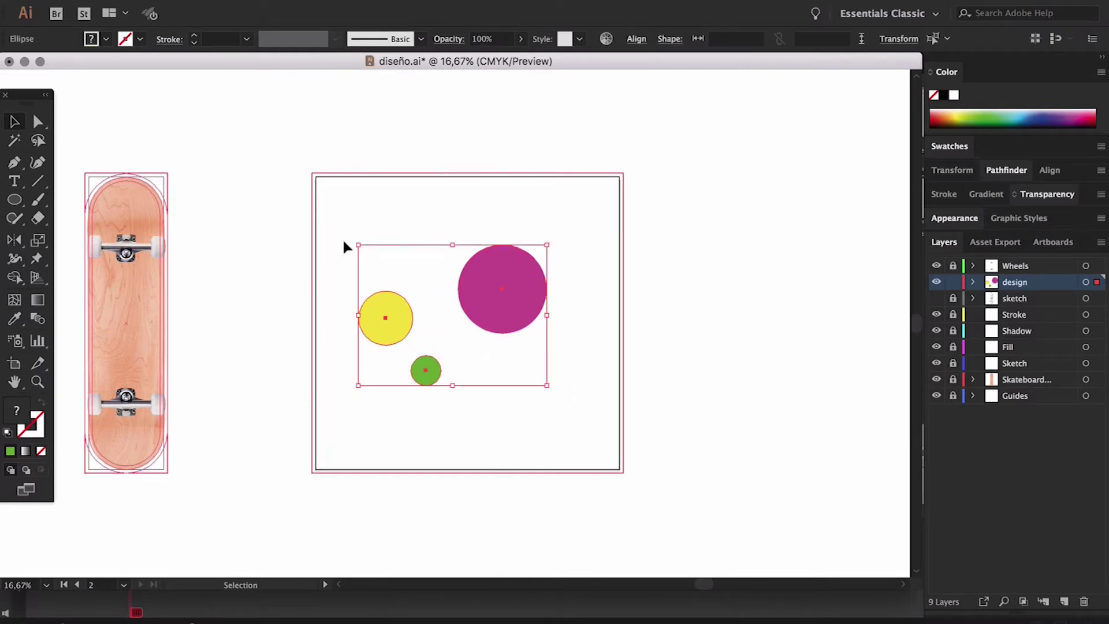
click(635, 38)
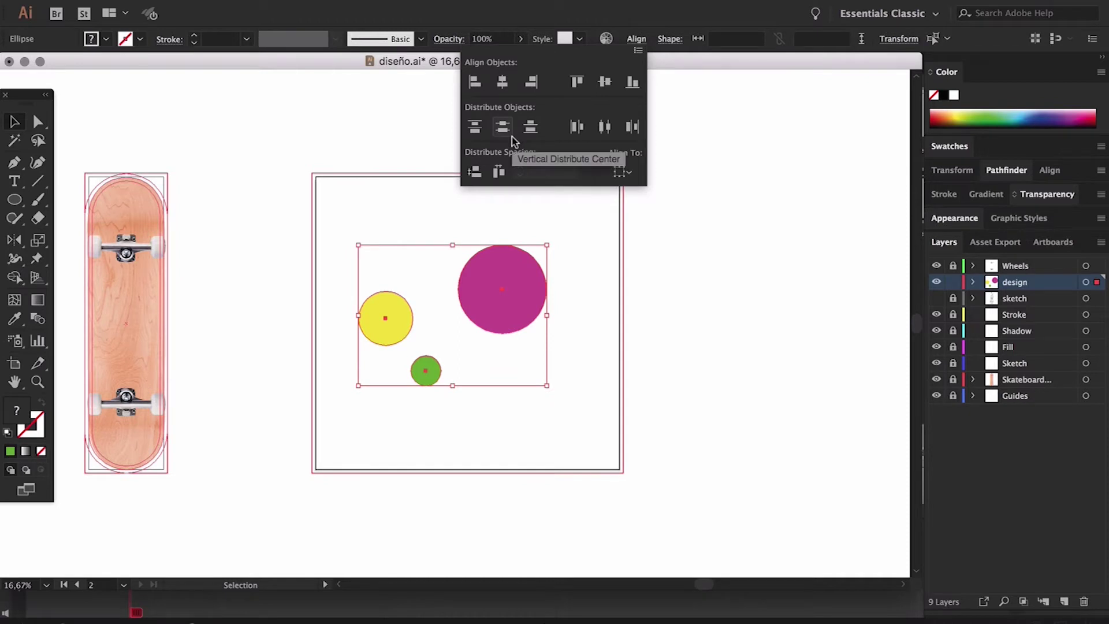
click(576, 83)
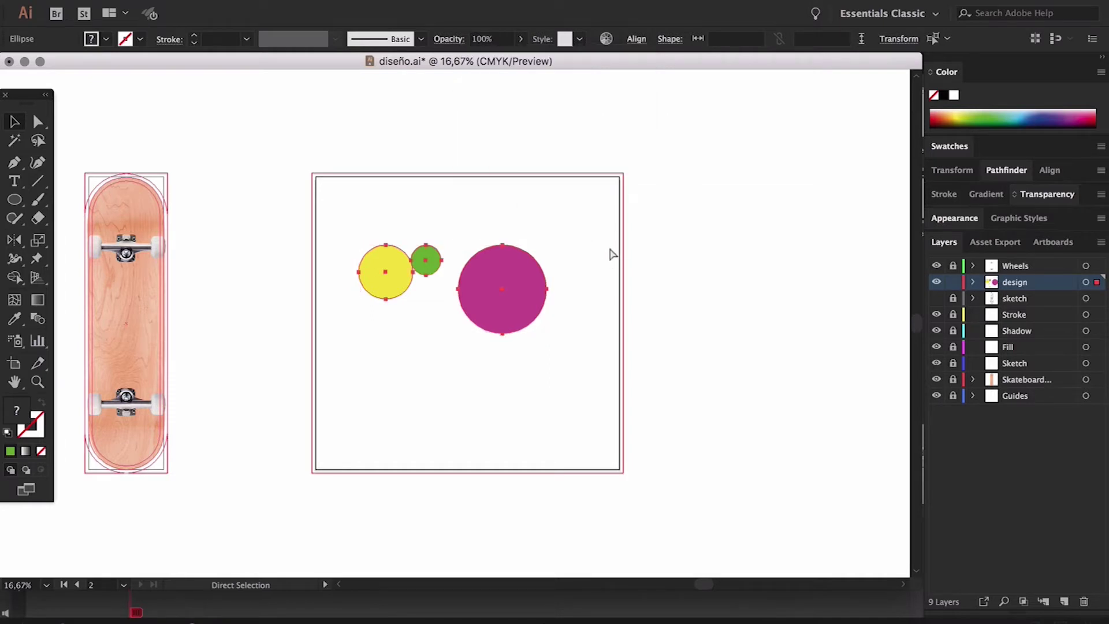
key(ctrl+z)
- Distribute the selected circles vertically by their top edges and delete the extra overlapping yellow circles
click(636, 38)
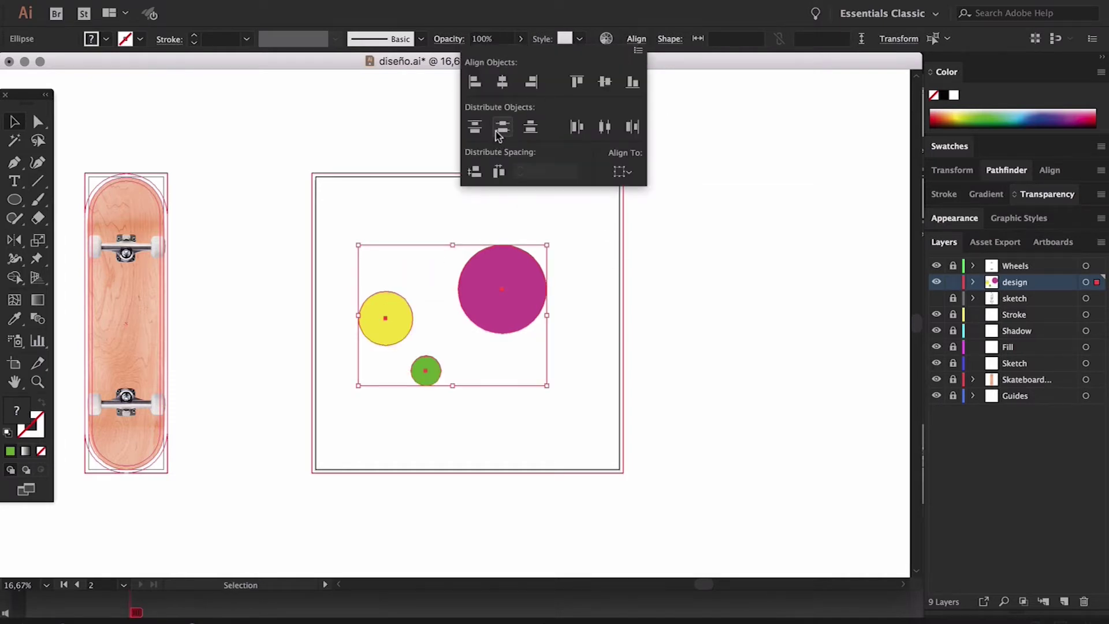
click(475, 128)
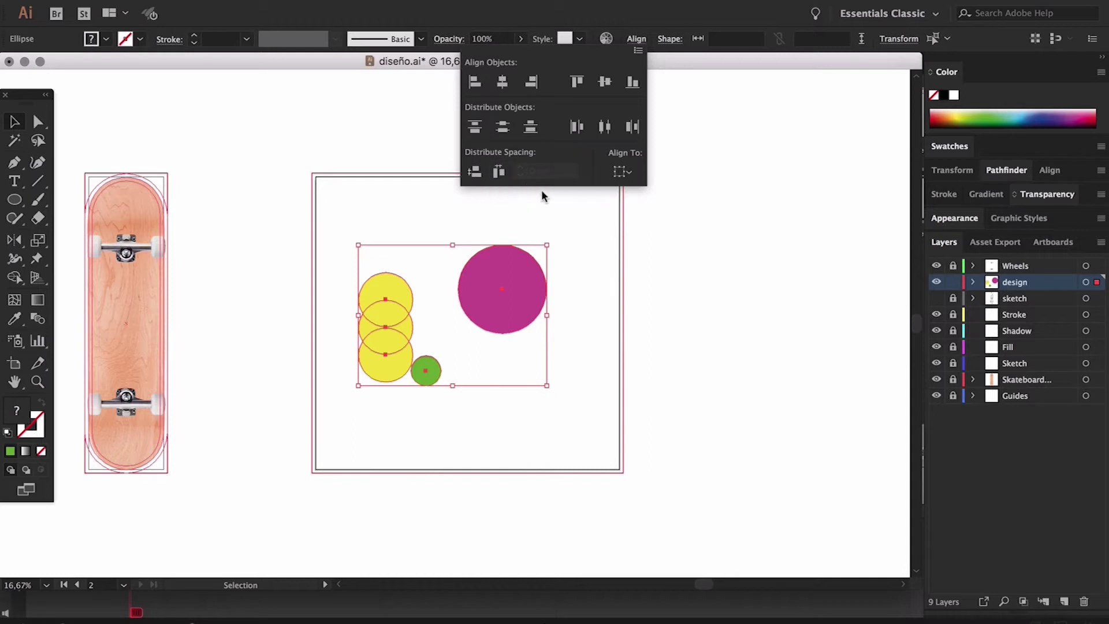
click(597, 260)
click(600, 261)
click(376, 346)
key(ctrl+z)
- Distribute the three circles vertically by their centers, by their bottom edges and finally by their top edges
drag(371, 248, 543, 424)
click(635, 39)
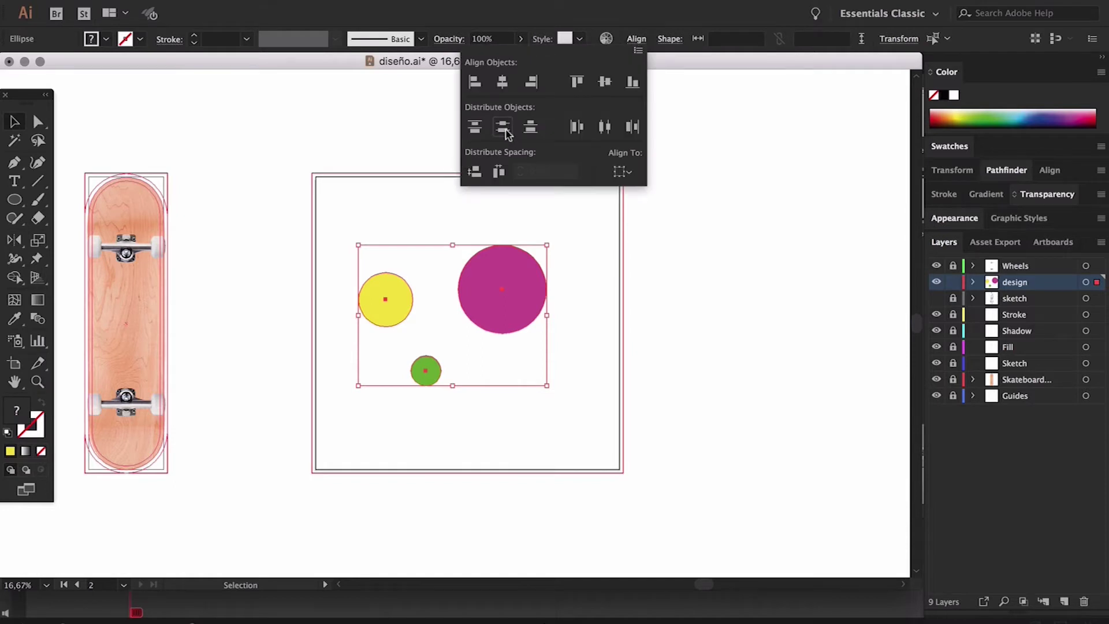
click(503, 127)
click(530, 128)
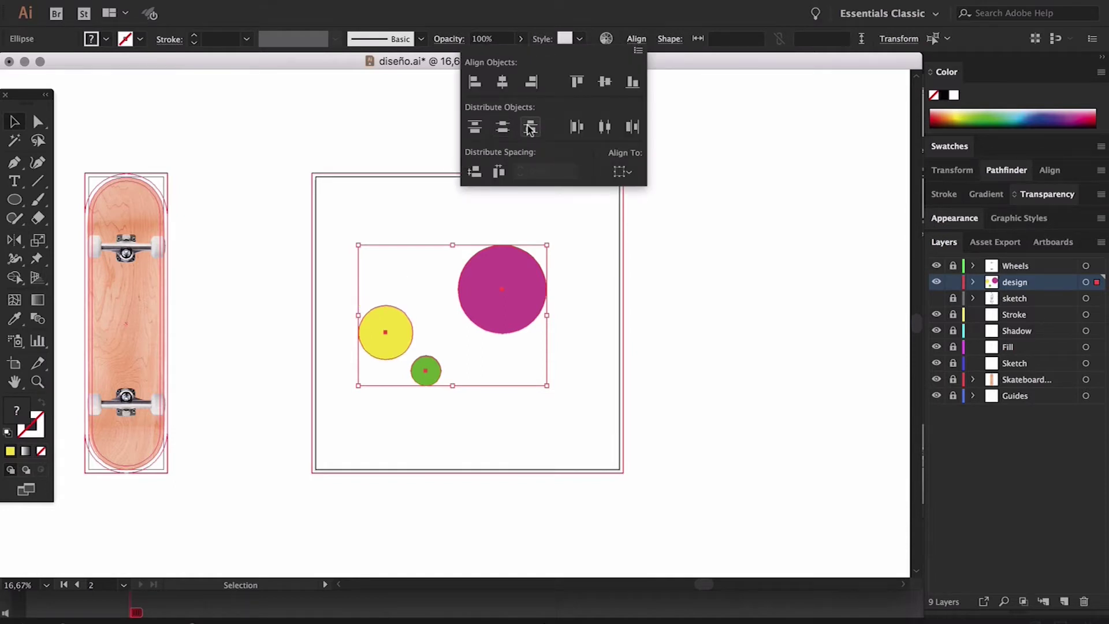
click(483, 125)
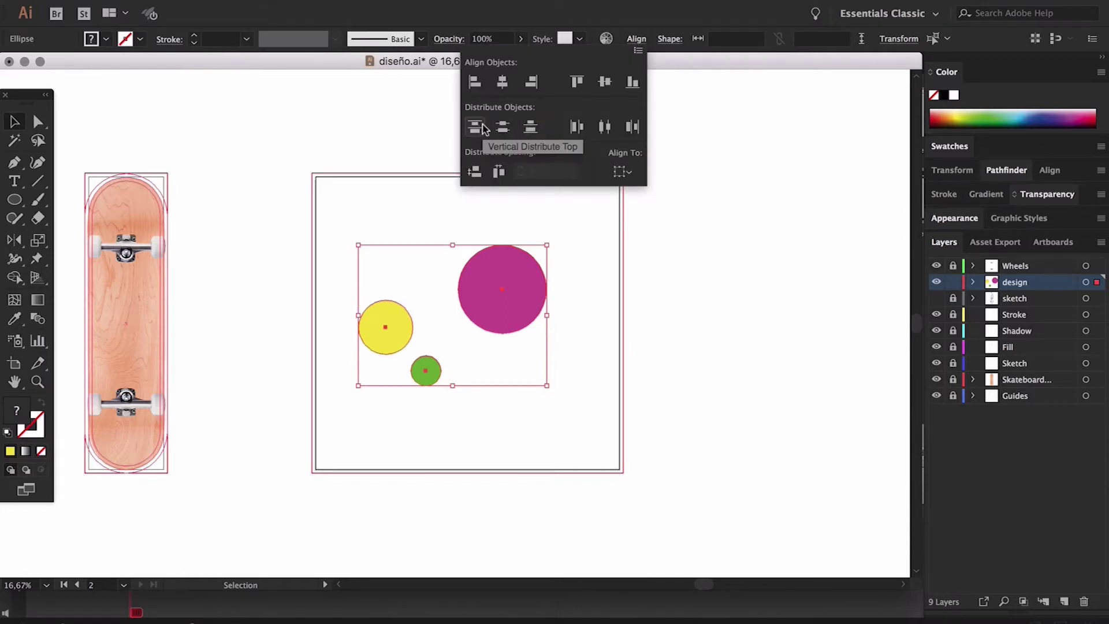
- Distribute the three circles horizontally by their right edges, keeping Align to Selection as the reference
click(628, 173)
click(630, 174)
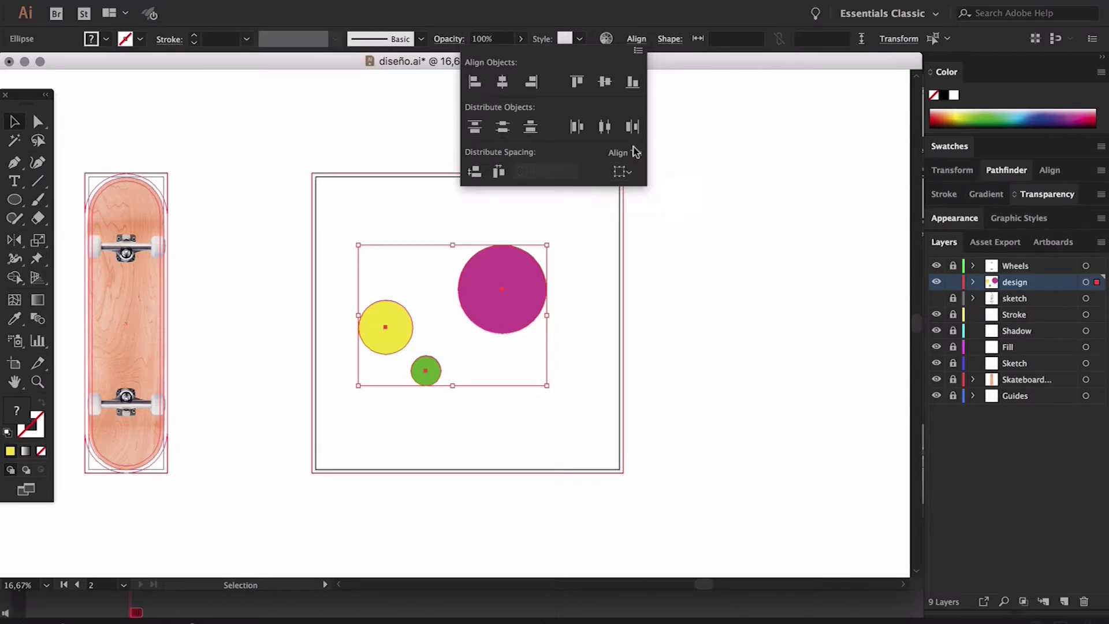
click(633, 130)
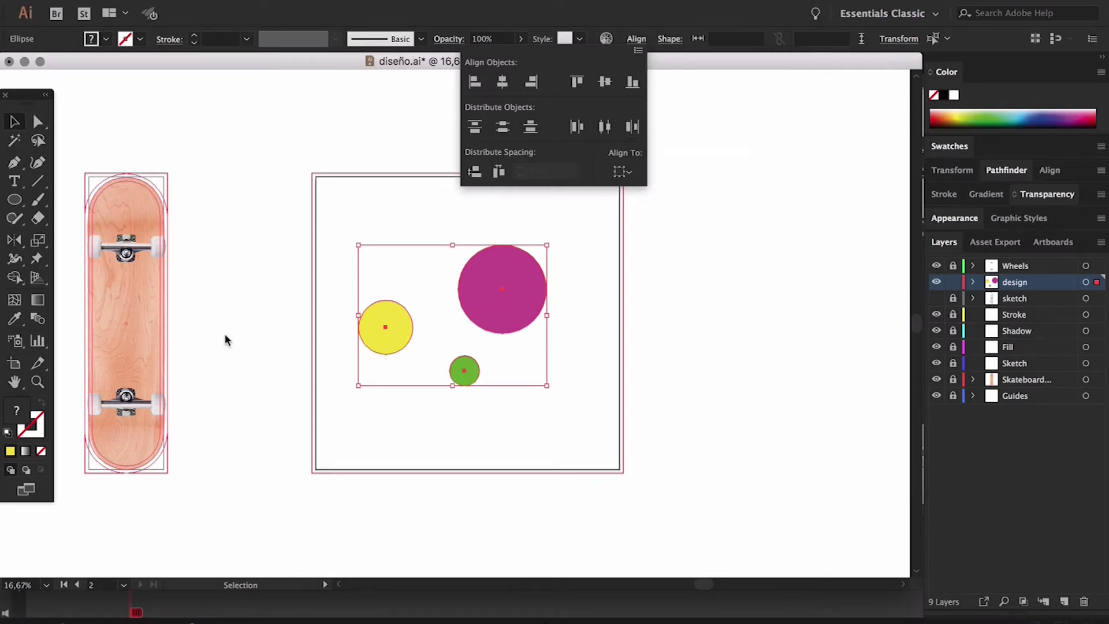
key(Escape)
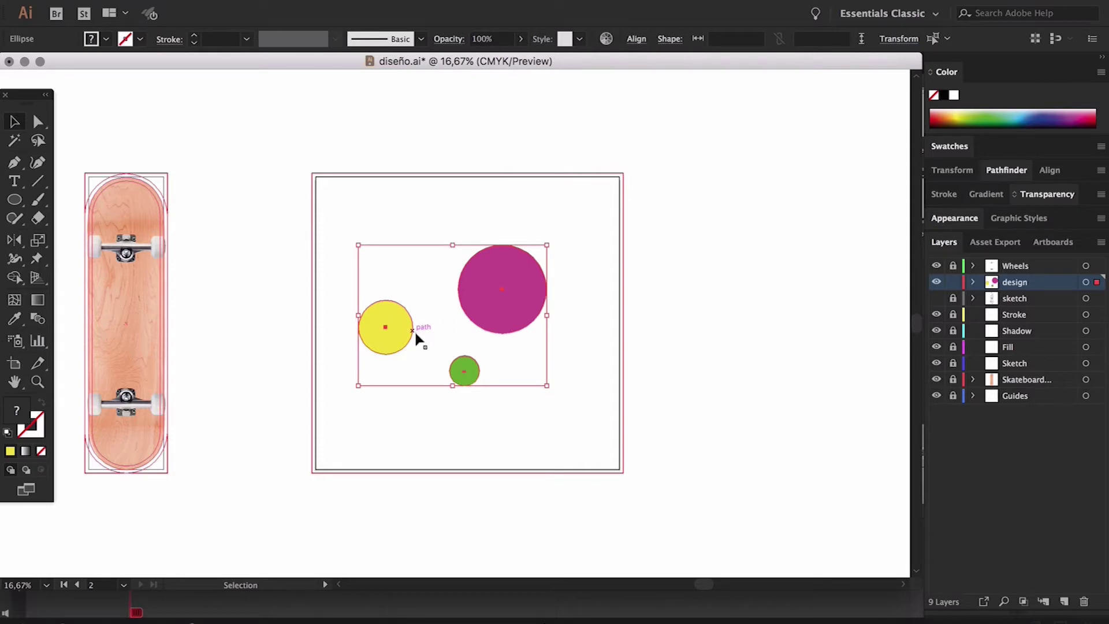
- Delete all three circles and undo the deletion
drag(591, 221, 362, 399)
key(Delete)
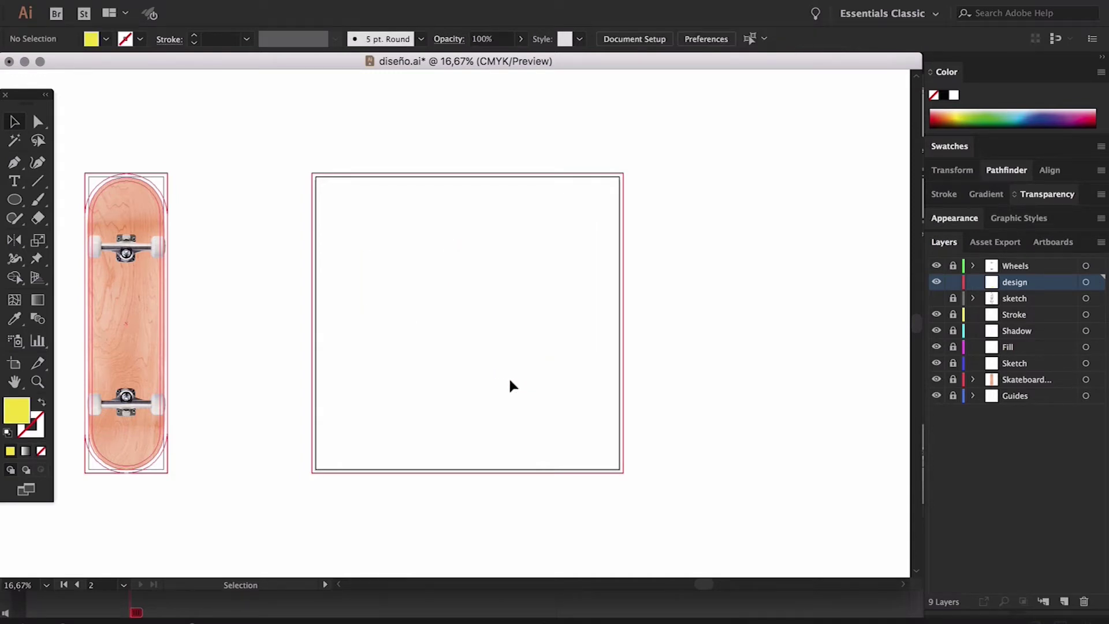
key(super+z)
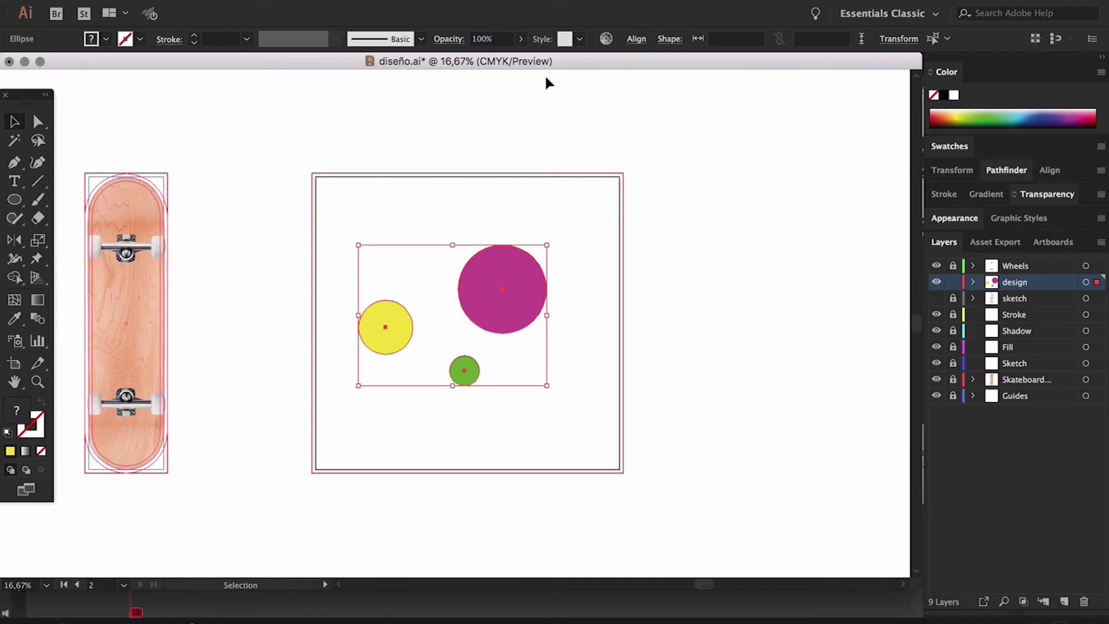
- Distribute the three circles with equal horizontal spacing and align them to each other by their vertical centers
click(635, 39)
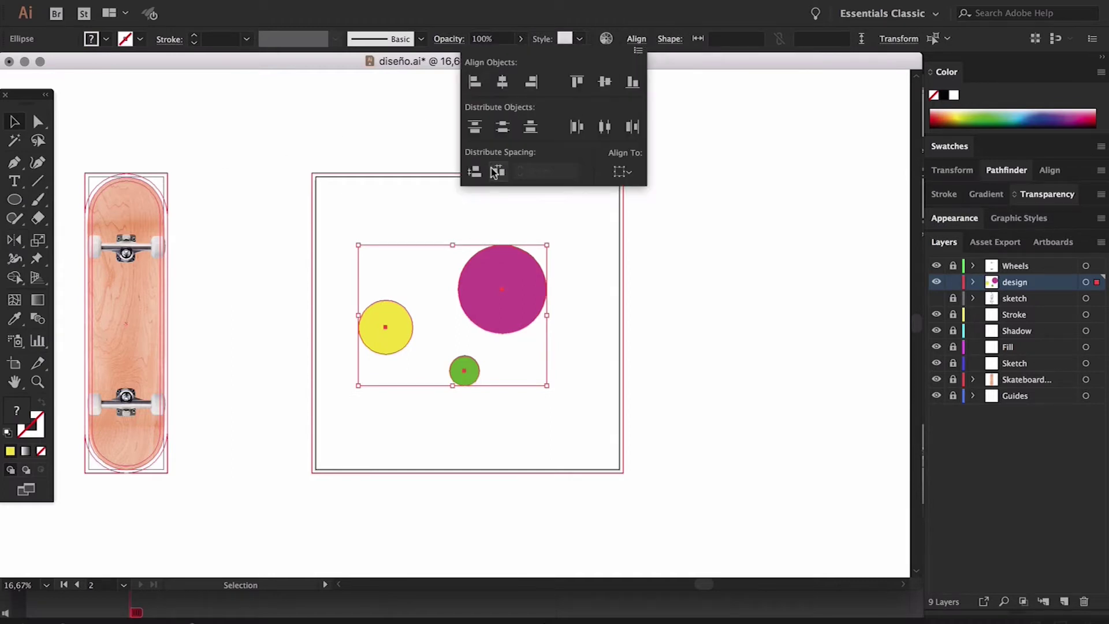
click(499, 172)
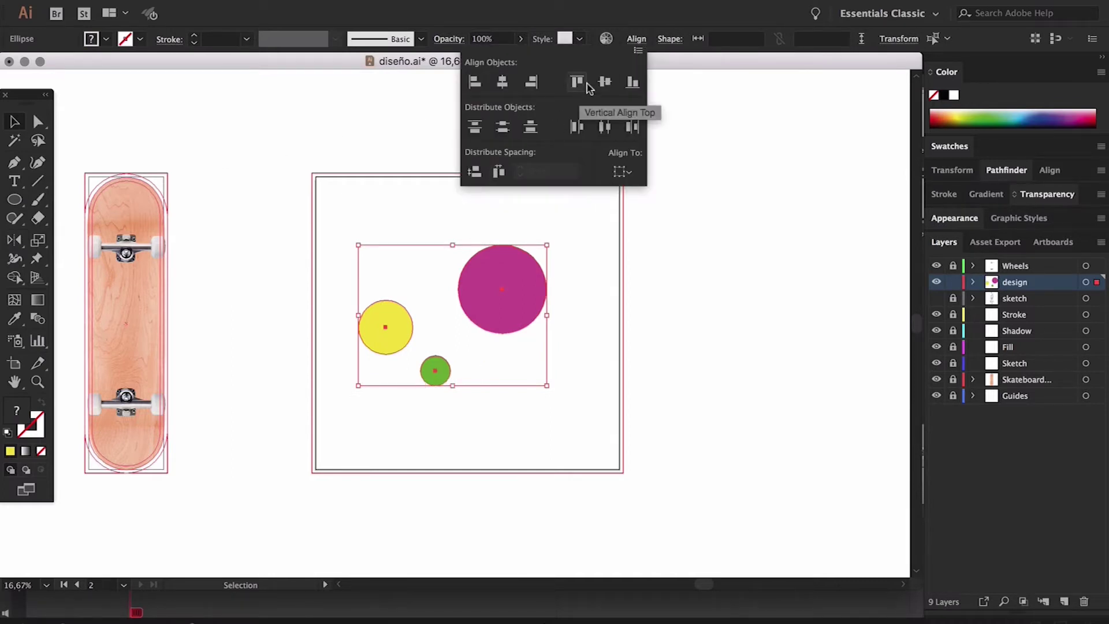
click(603, 82)
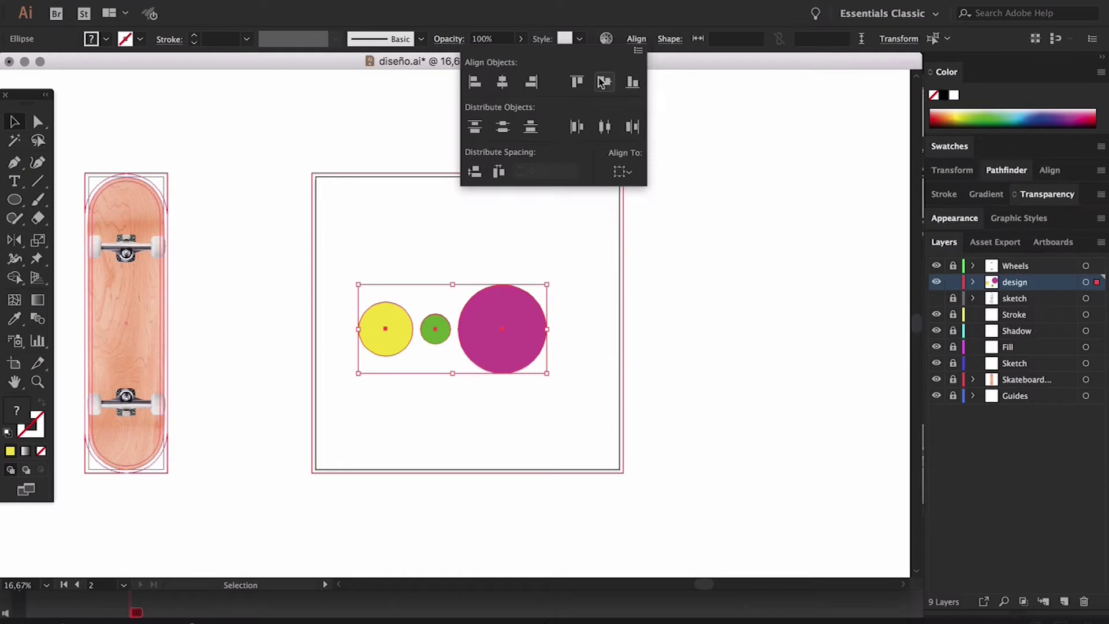
click(581, 265)
key(ctrl+equal)
key(ctrl+equal)
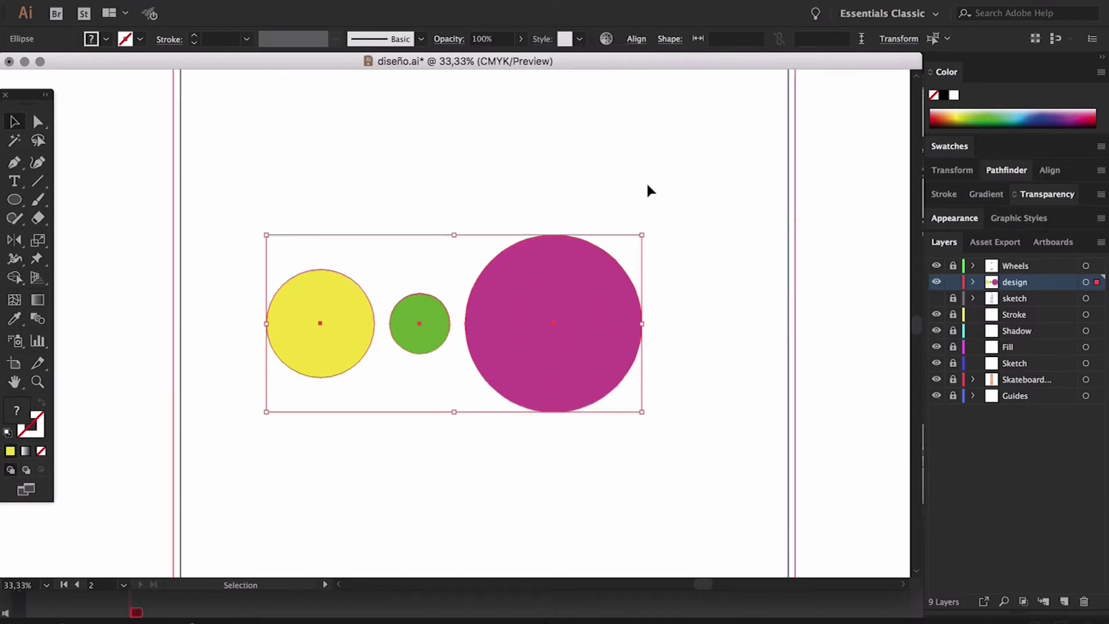
- Delete the magenta circle and move the green circle farther away from the yellow one along the same horizontal line
click(617, 186)
click(595, 316)
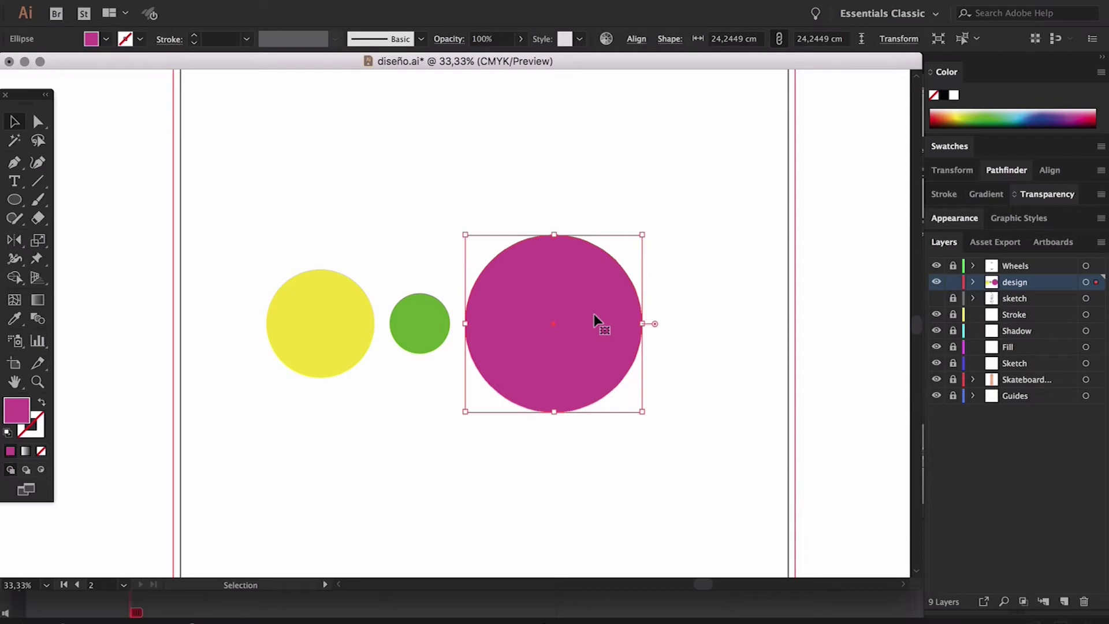
key(Delete)
drag(430, 327, 553, 319)
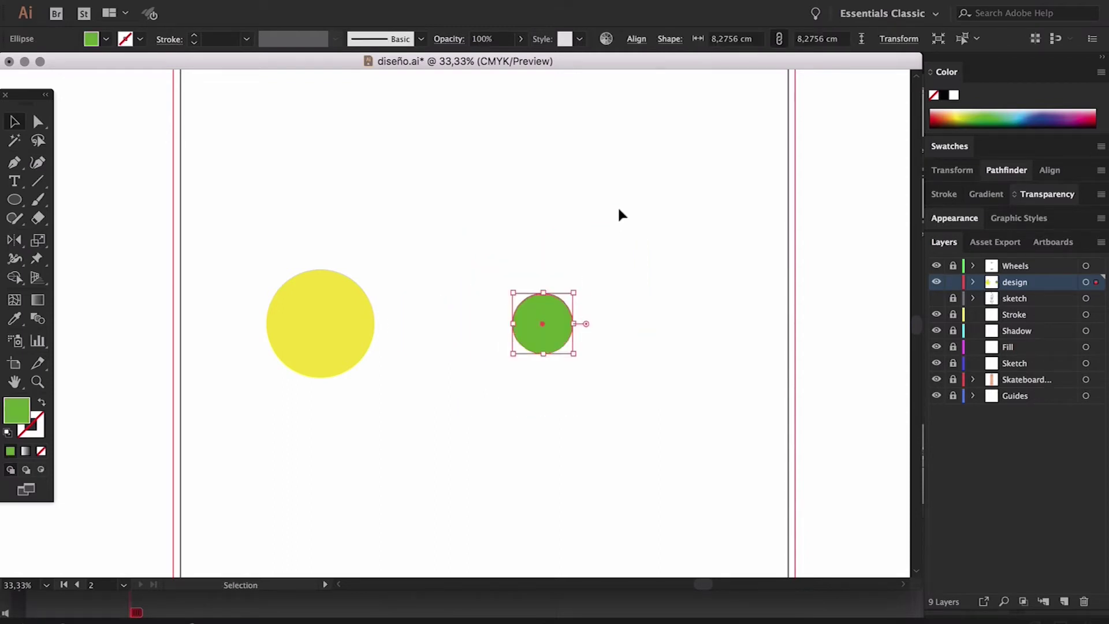
- Blend the yellow circle into the green circle with the Blend tool and undo the blend
drag(619, 207, 320, 406)
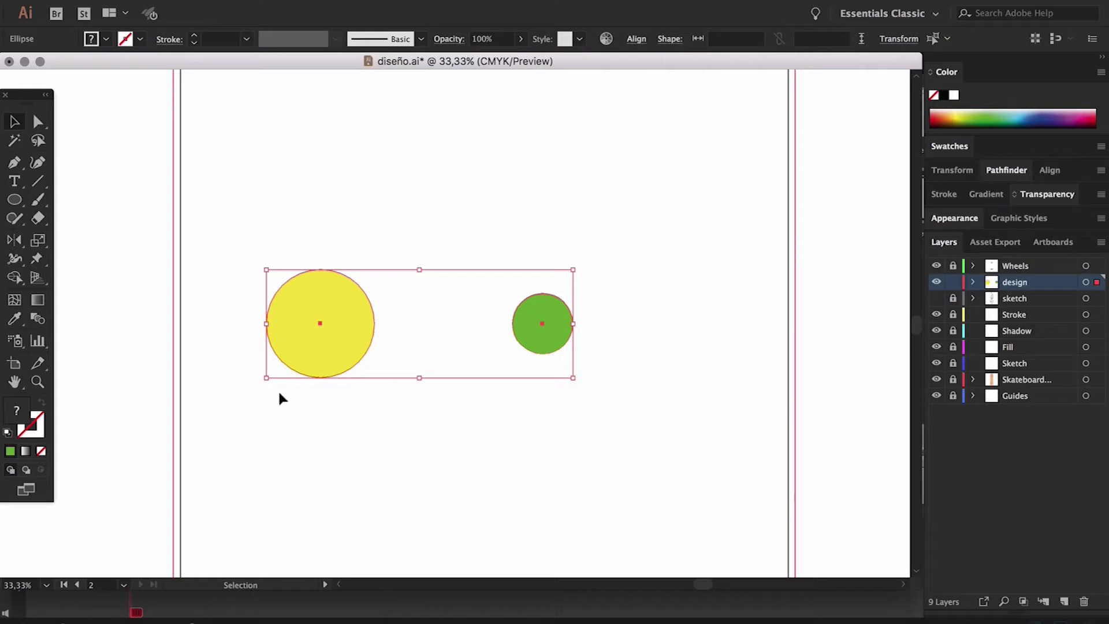
click(38, 318)
click(375, 324)
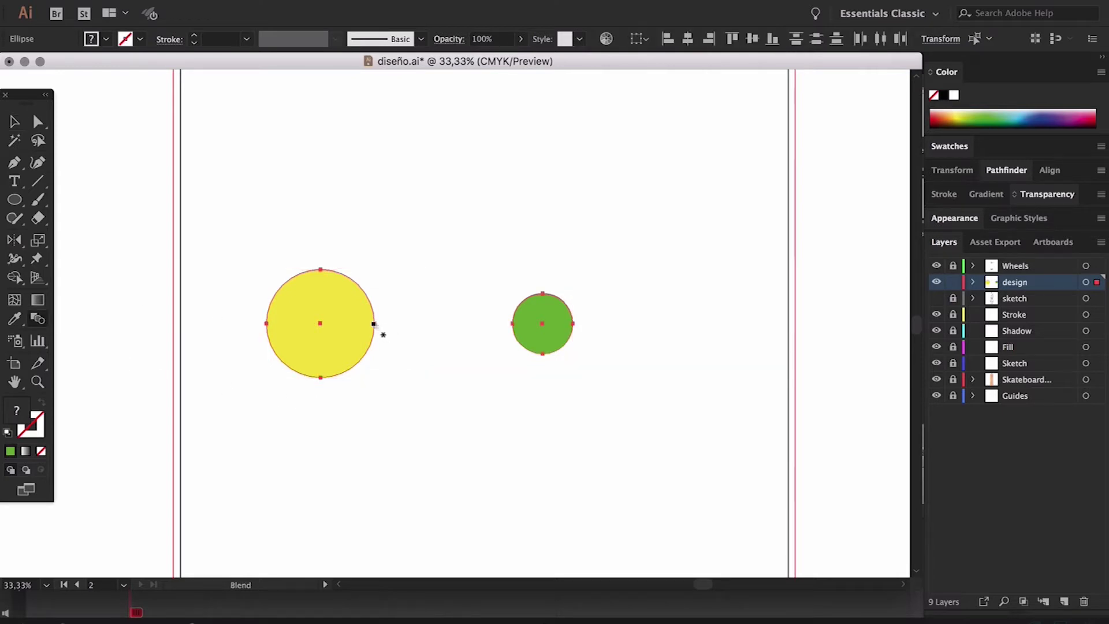
click(574, 324)
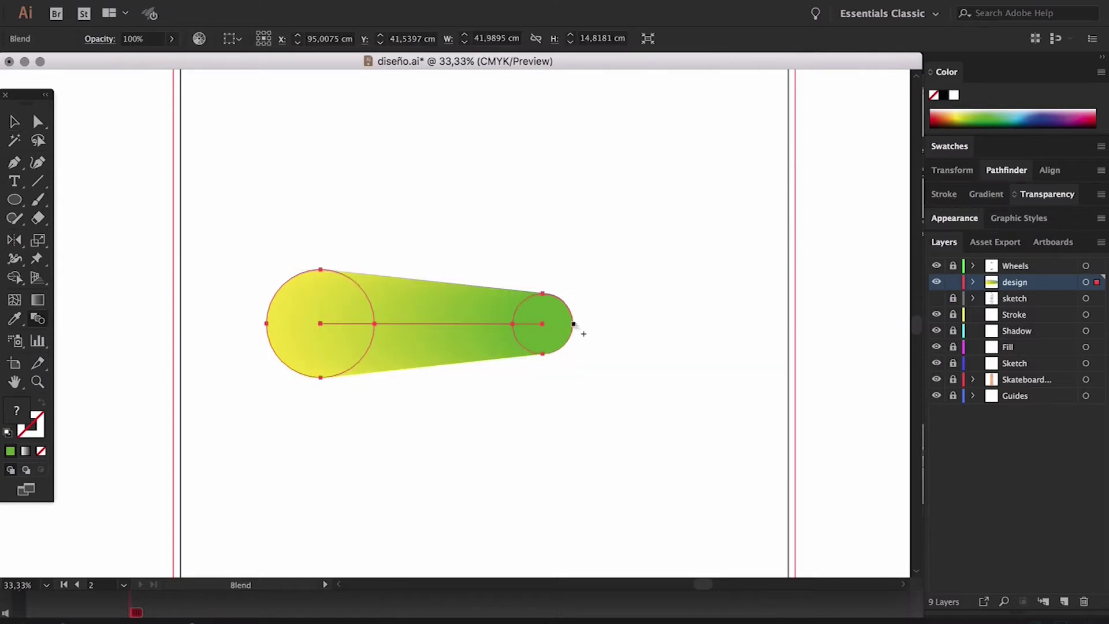
key(v)
click(574, 246)
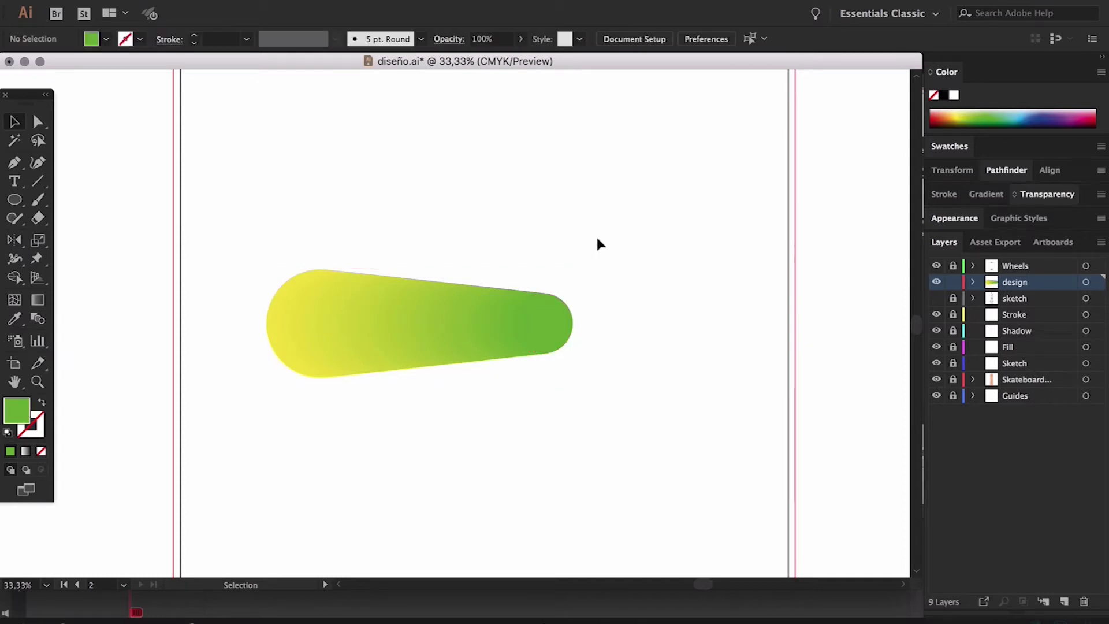
key(ctrl+z)
- Select both circles, create a blend between them with the Blend Make command, and deselect the result
drag(620, 173, 220, 466)
click(205, 0)
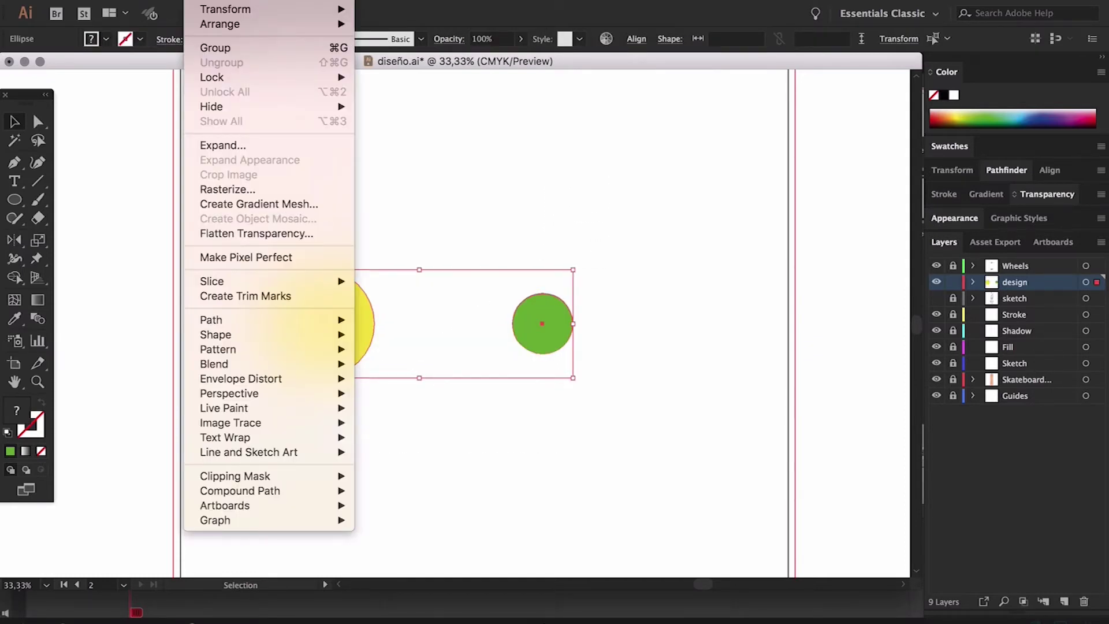
mouse_move(304, 363)
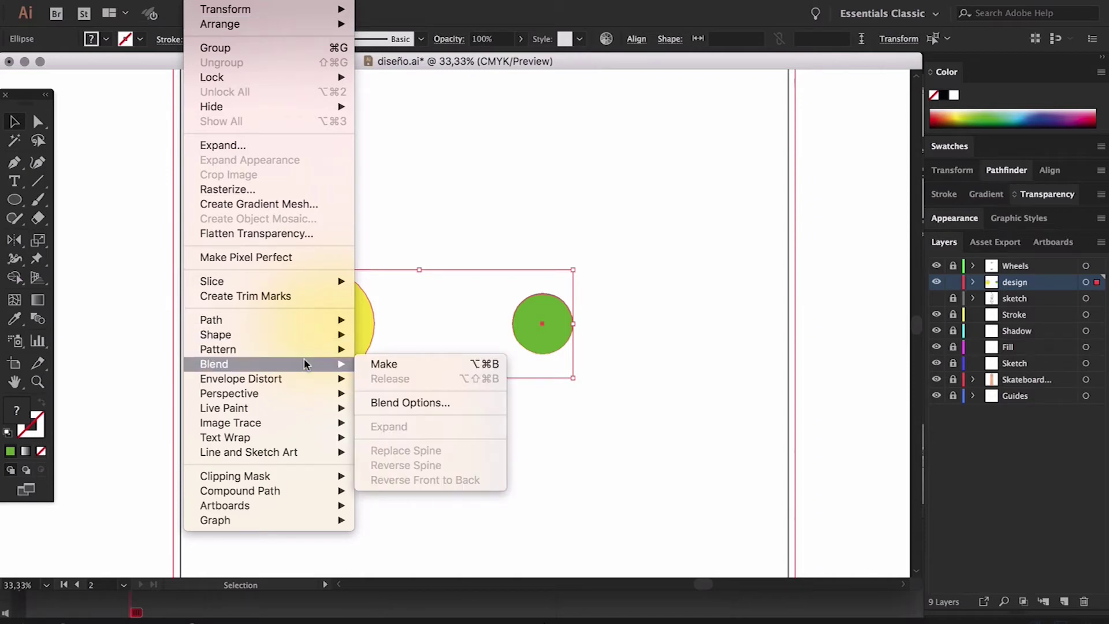
click(383, 364)
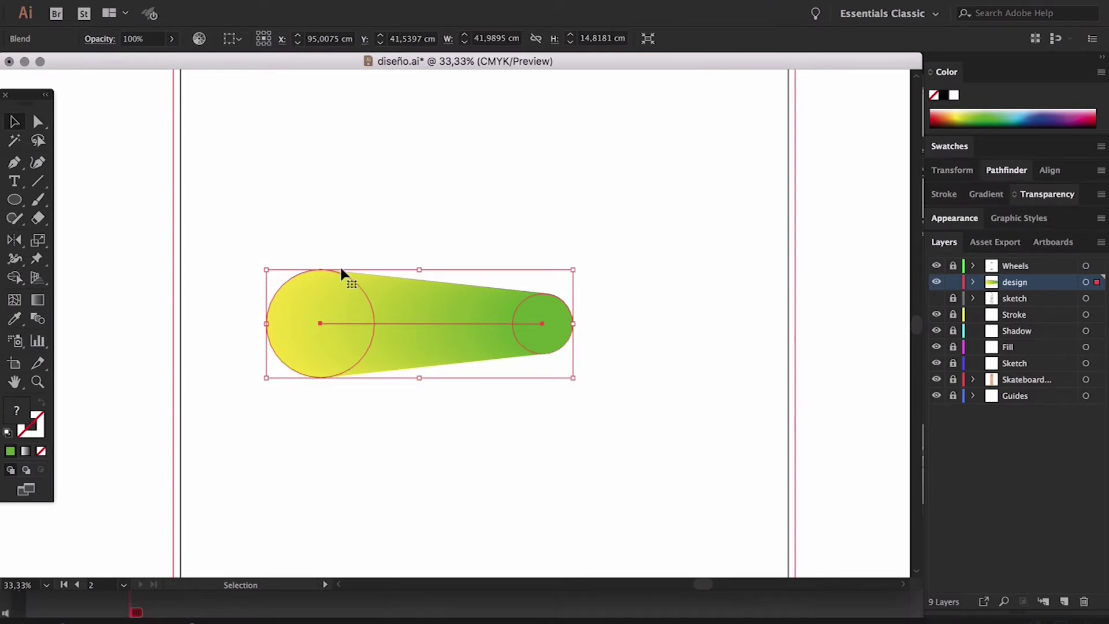
click(348, 227)
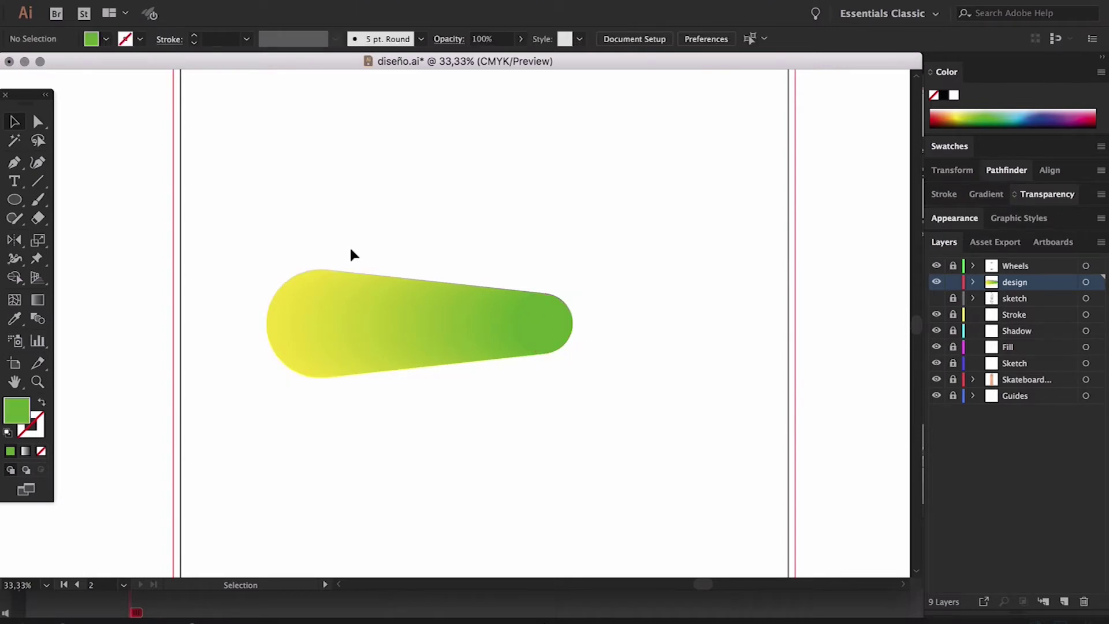
- Open the Blend Options for the circle blend and preview Specified Steps spacing with 200 steps
key(a)
key(ctrl+1)
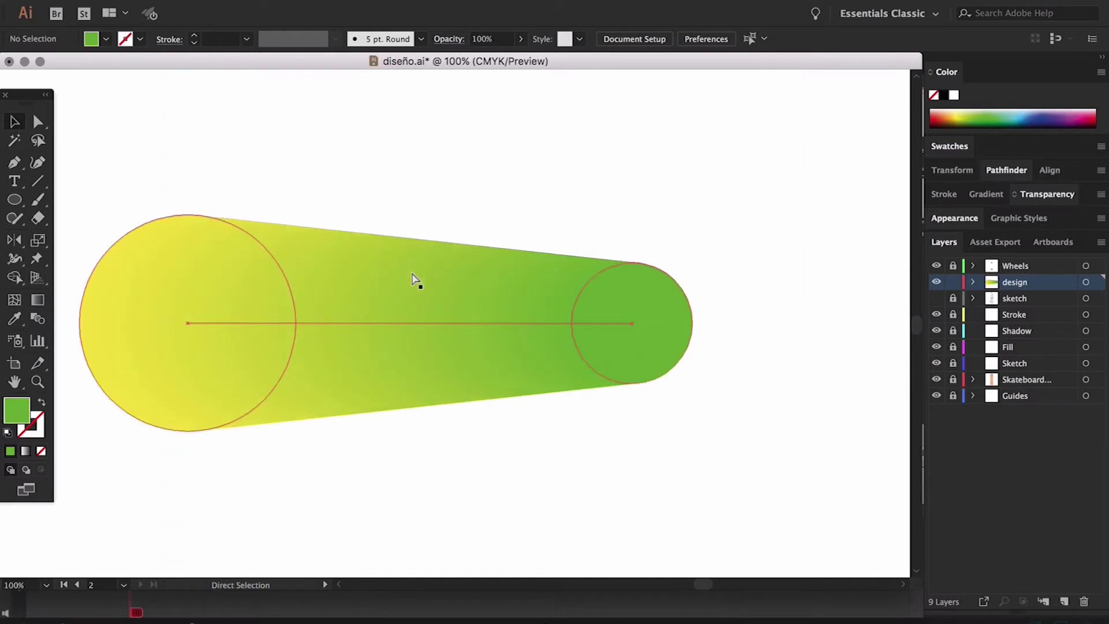
click(538, 225)
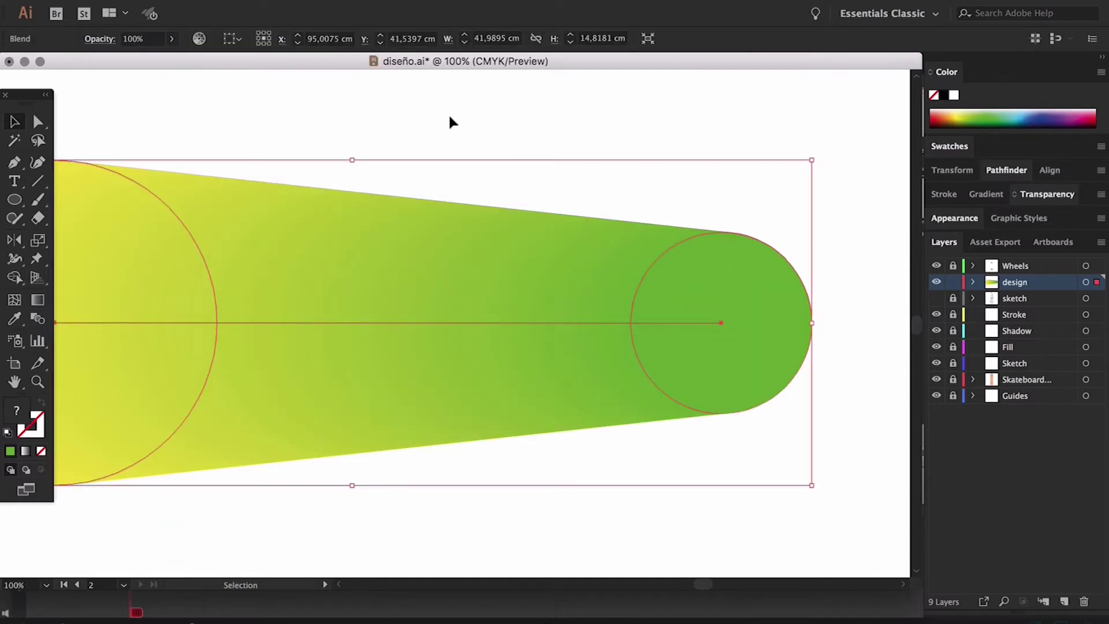
click(222, 0)
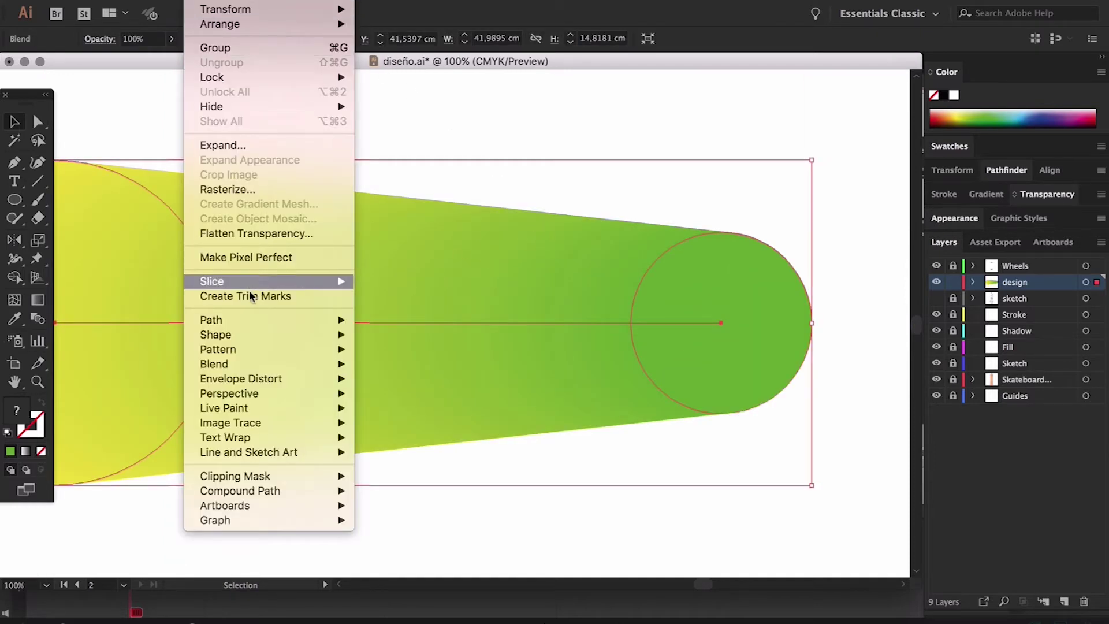
mouse_move(255, 362)
click(436, 403)
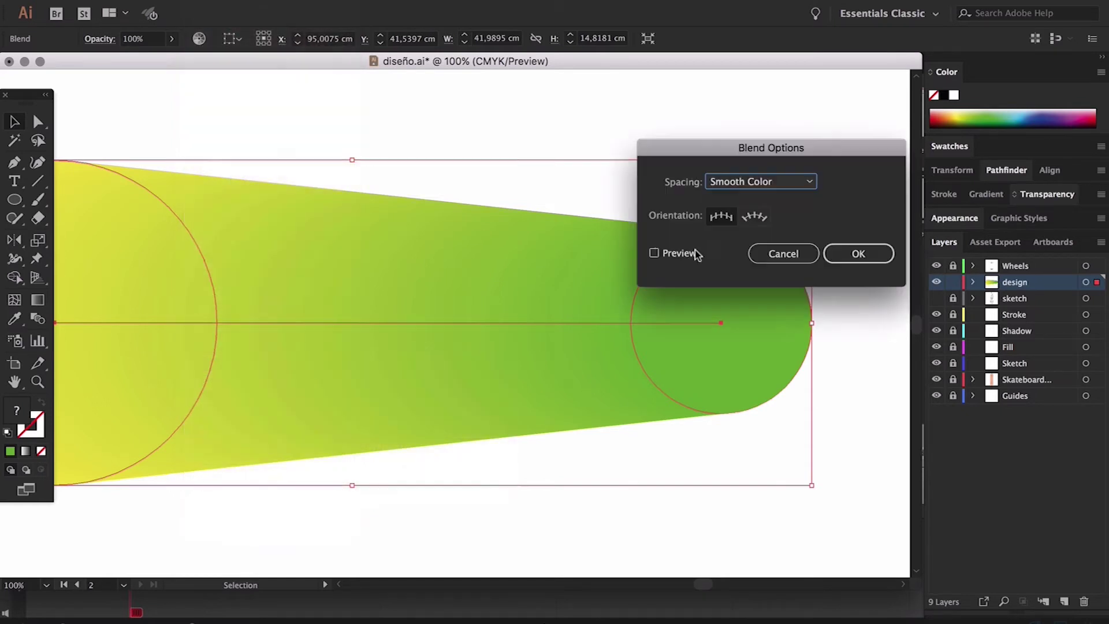
click(807, 186)
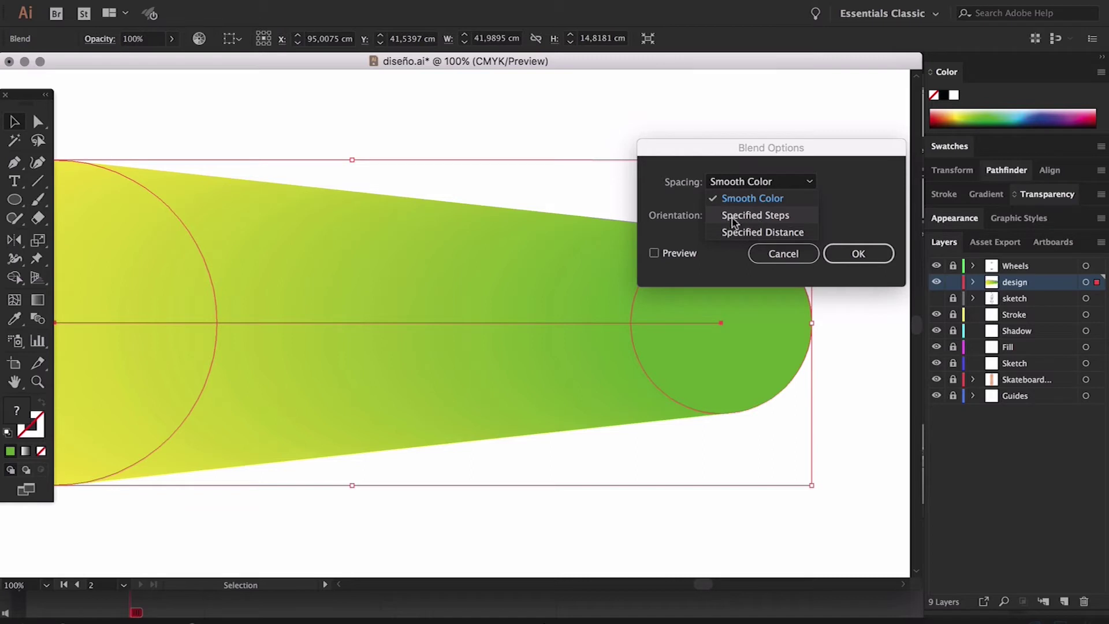
click(792, 220)
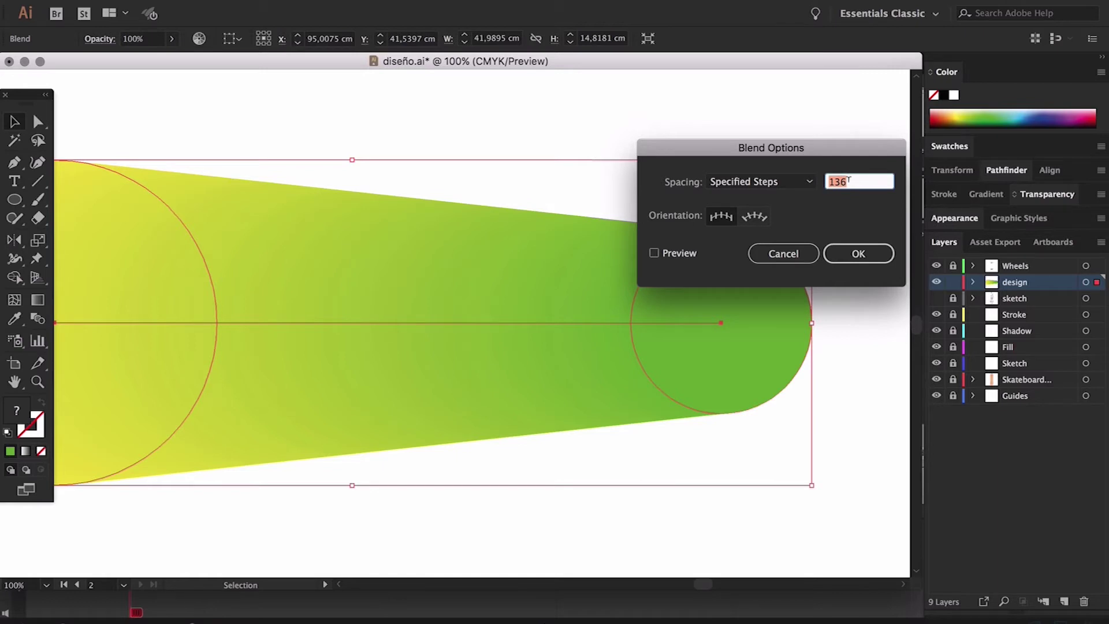
text(6)
drag(840, 181, 821, 181)
text(200)
click(659, 251)
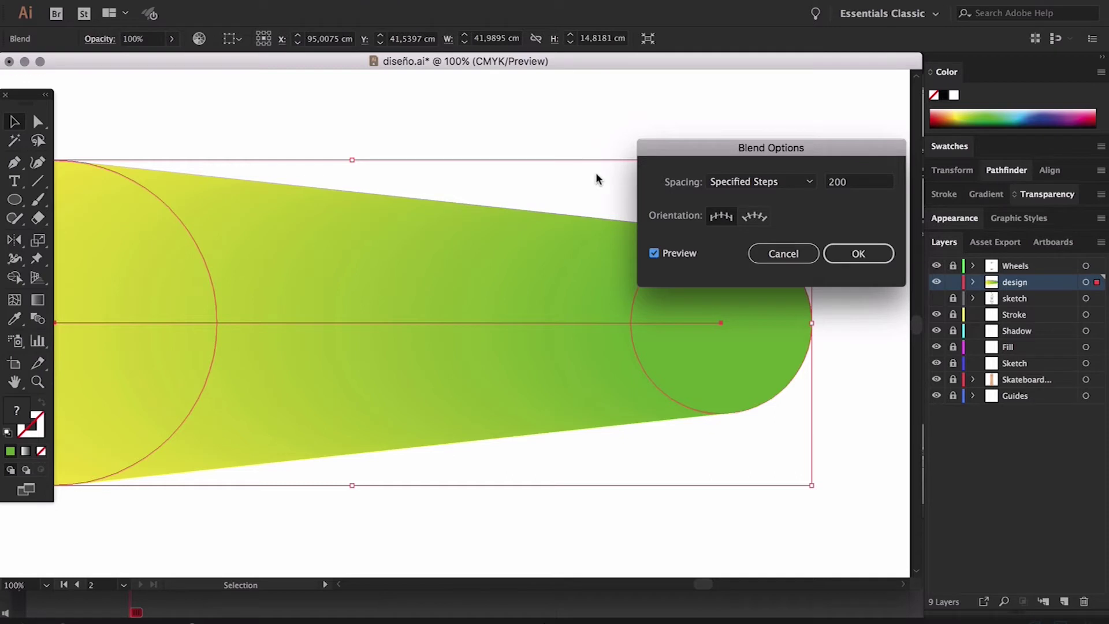
drag(672, 152, 670, 73)
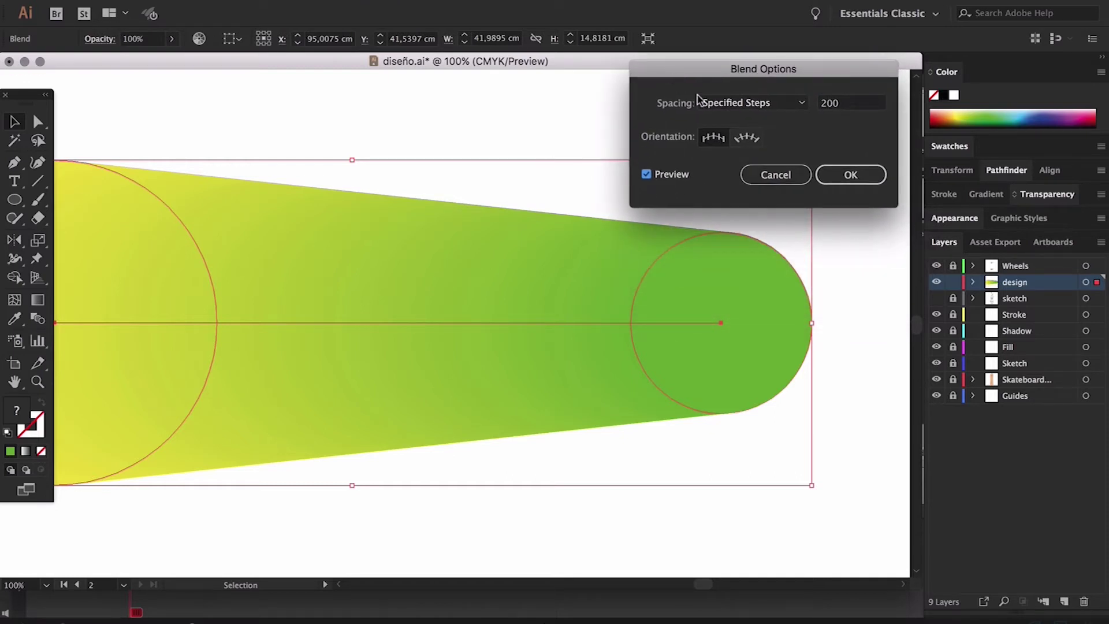
- Switch the blend spacing to Specified Distance and back to Specified Steps, and preview it with 6 steps
click(768, 106)
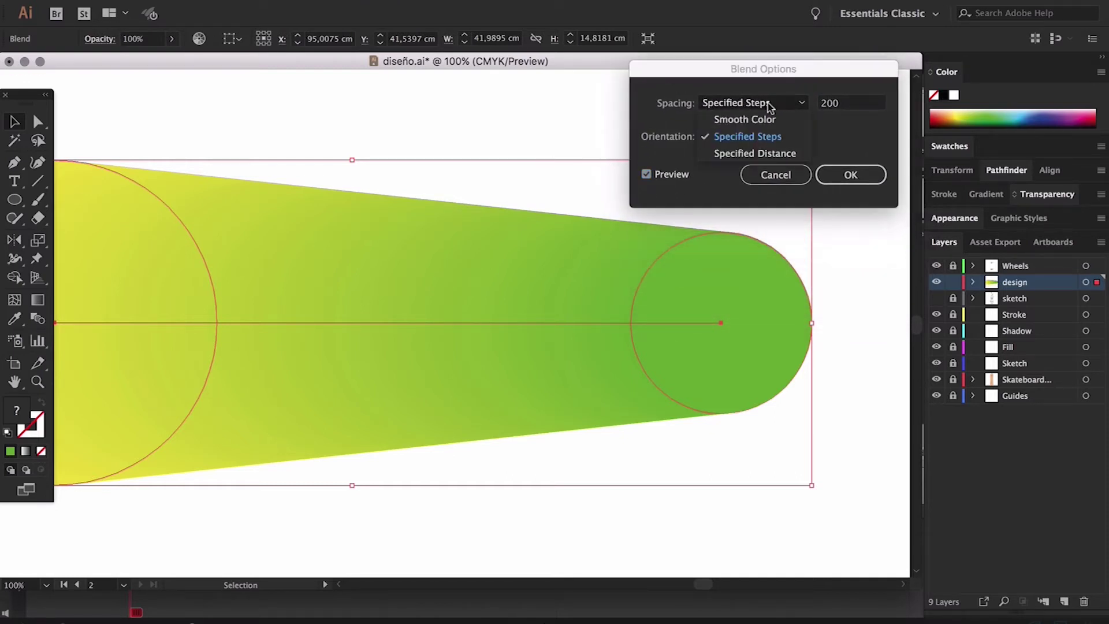
click(770, 152)
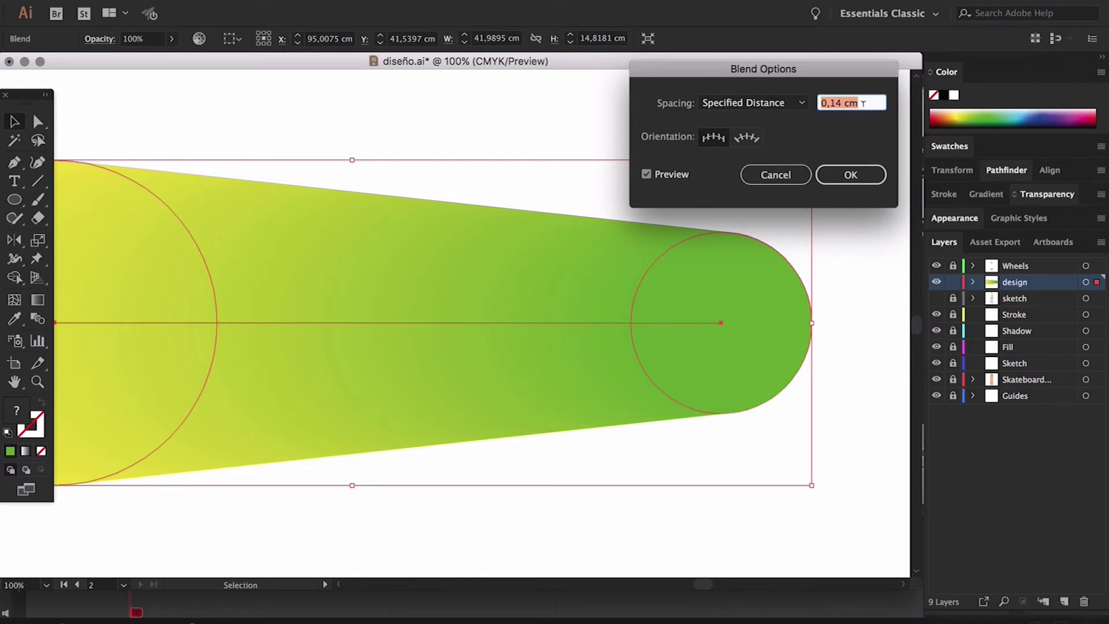
click(768, 101)
click(762, 79)
text(6)
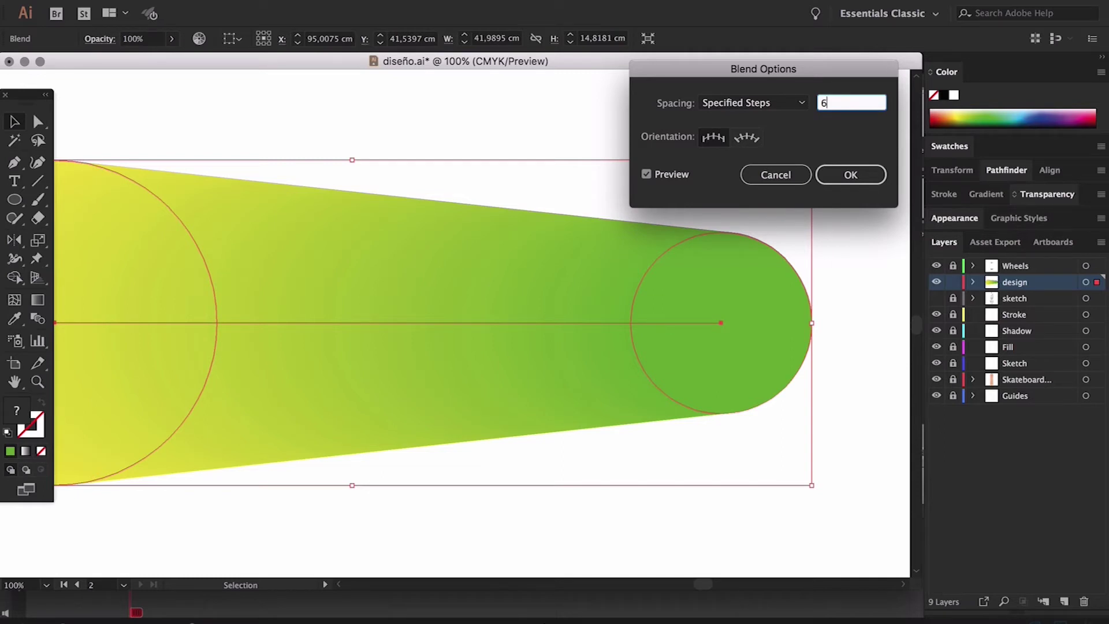
click(669, 175)
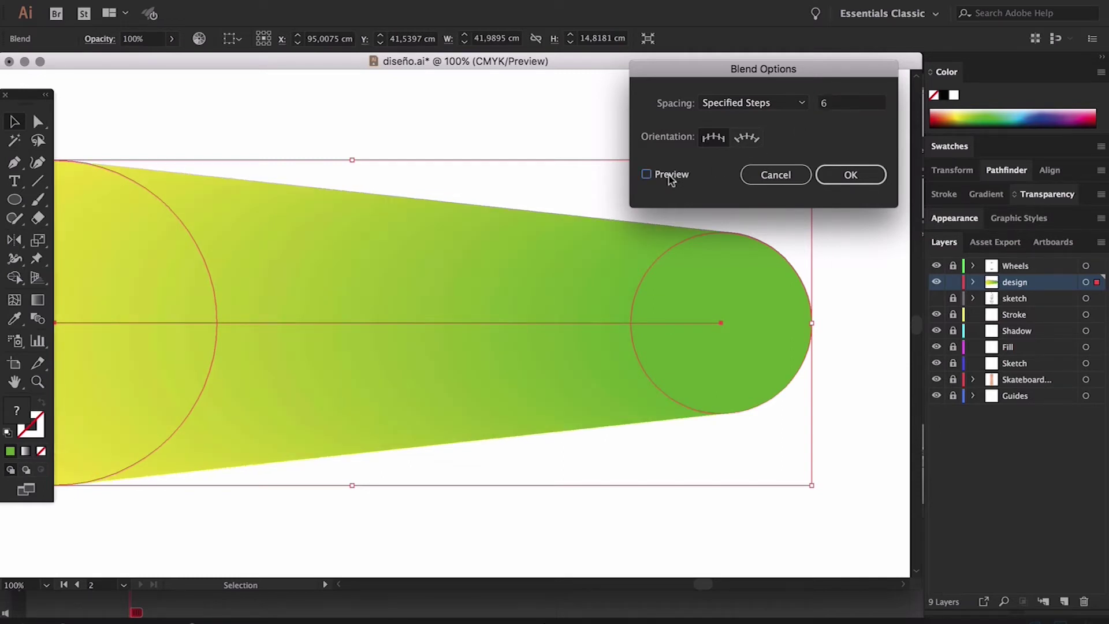
click(668, 175)
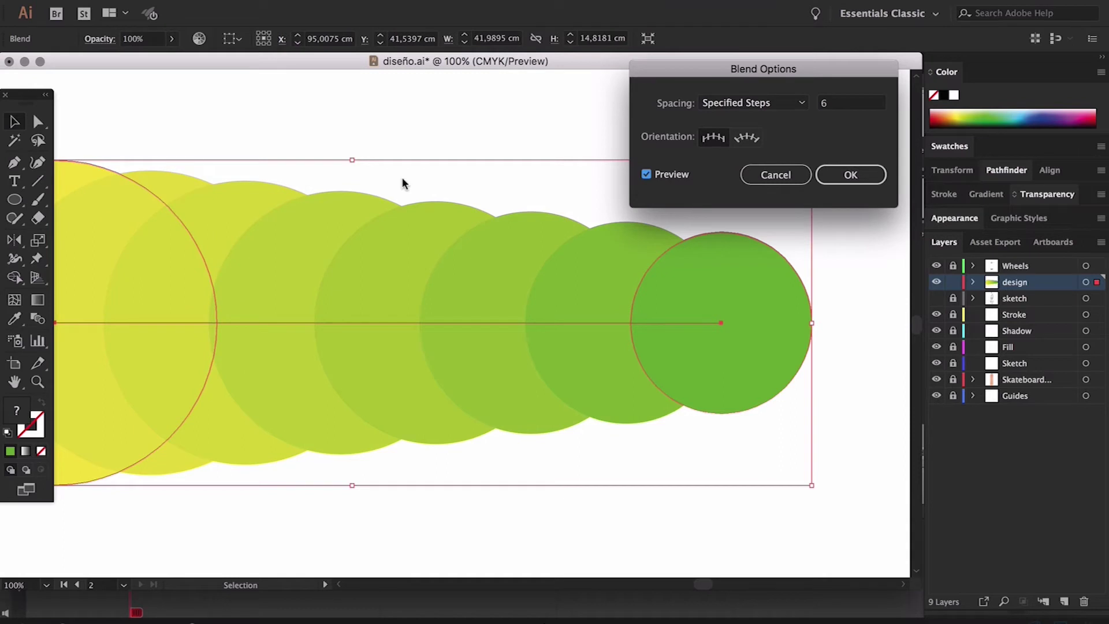
- Set the blend to 4 specified steps and refresh the preview
double_click(818, 106)
text(4)
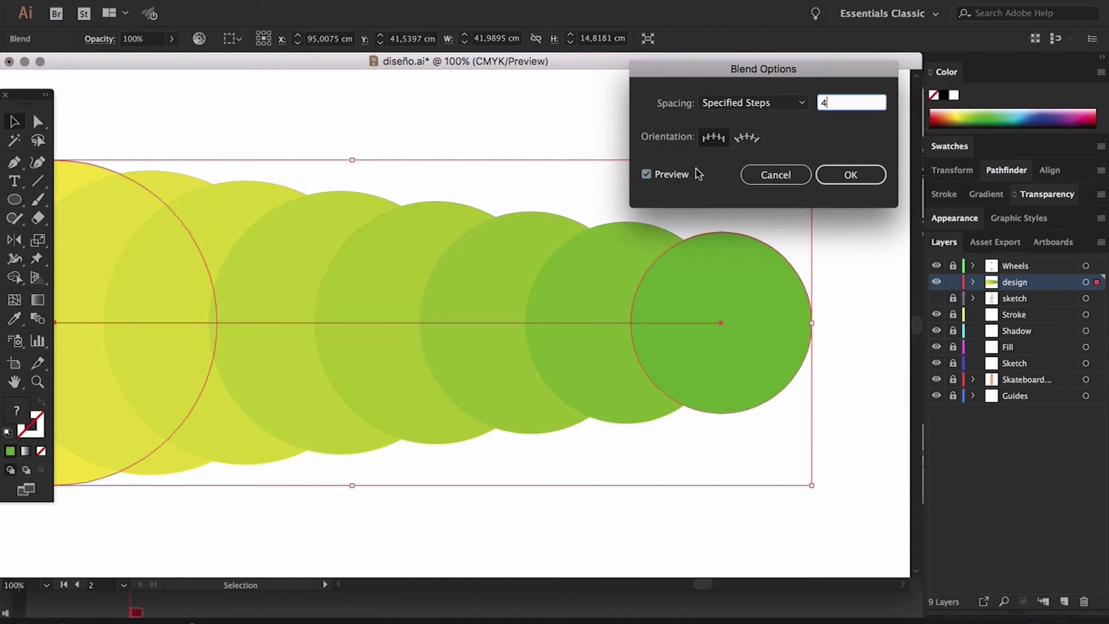
click(670, 176)
click(670, 177)
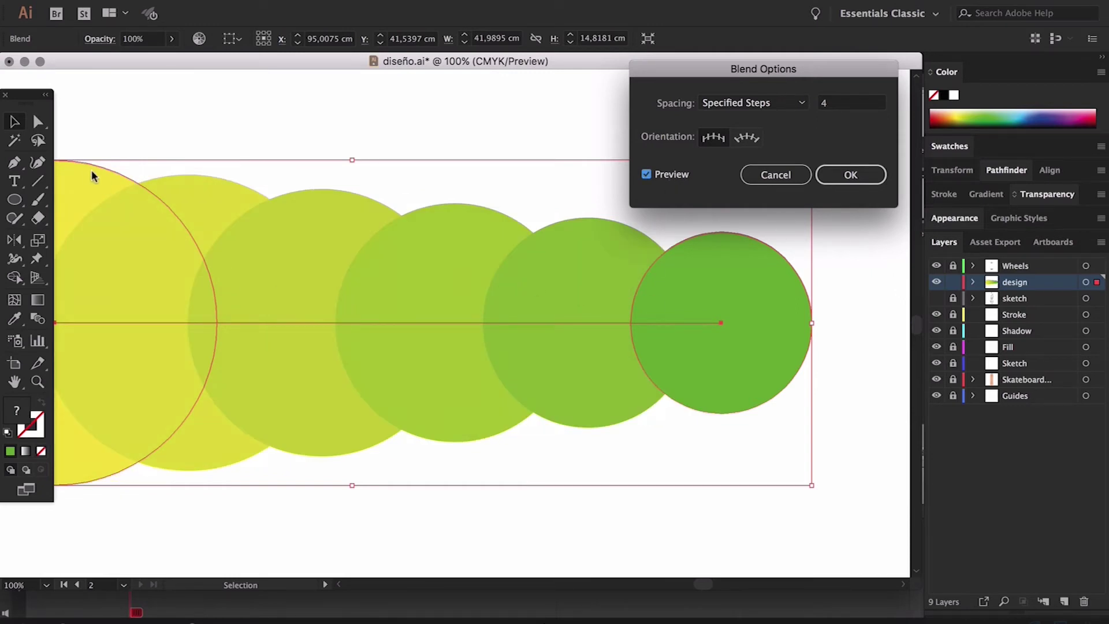
- Set the blend spacing to a Specified Distance of 5 cm, preview it and apply the options
click(782, 105)
click(755, 153)
click(839, 102)
double_click(840, 102)
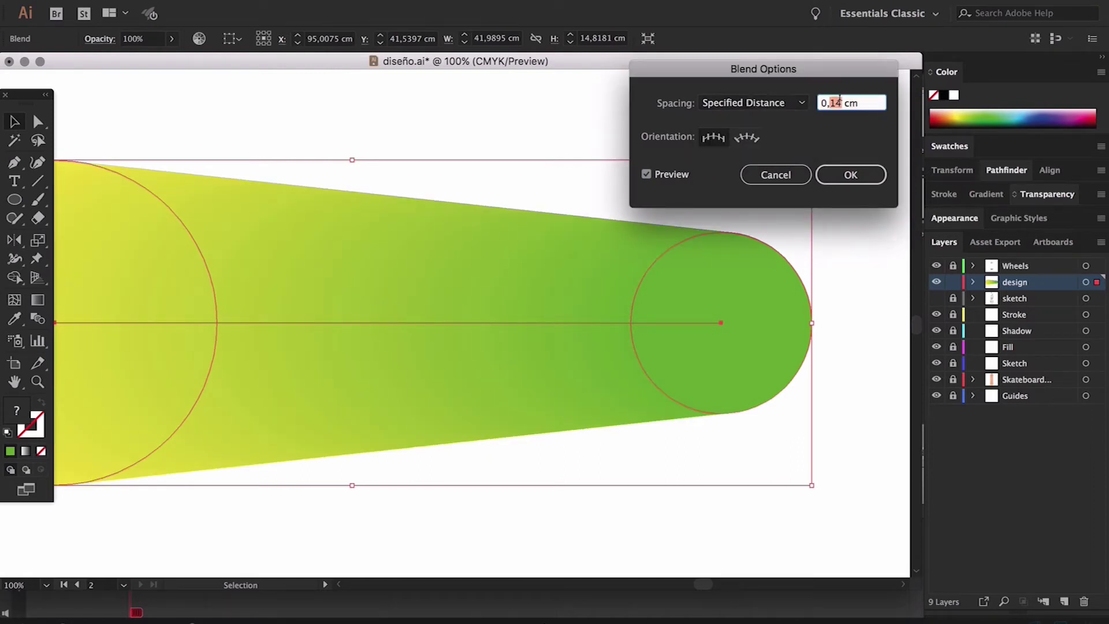
text(50)
drag(836, 102, 813, 101)
text(5)
key(Delete)
click(664, 175)
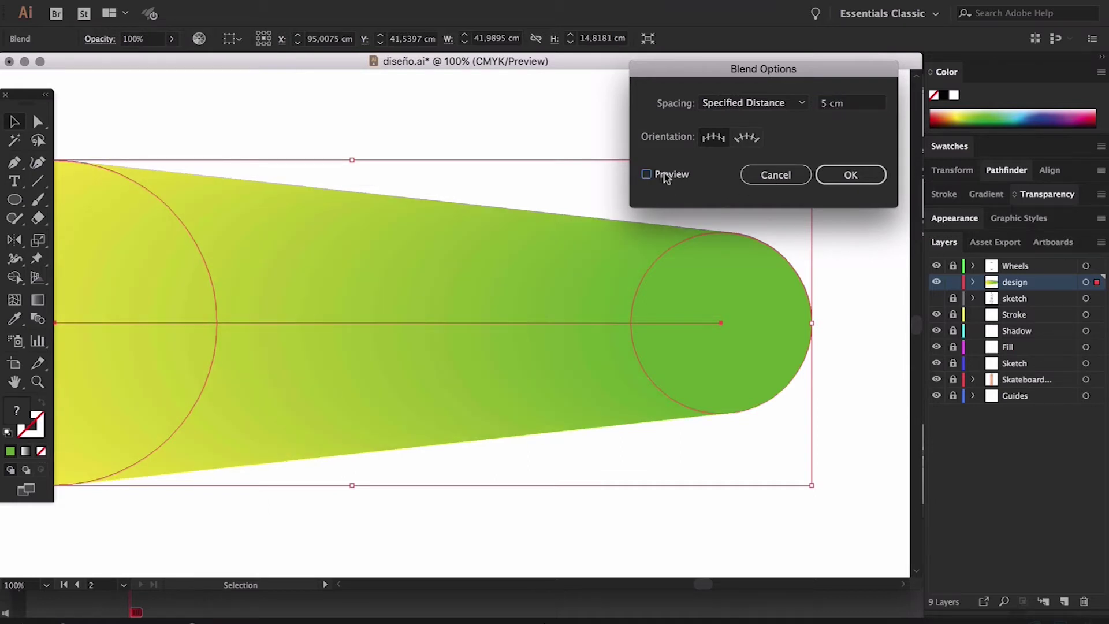
click(664, 175)
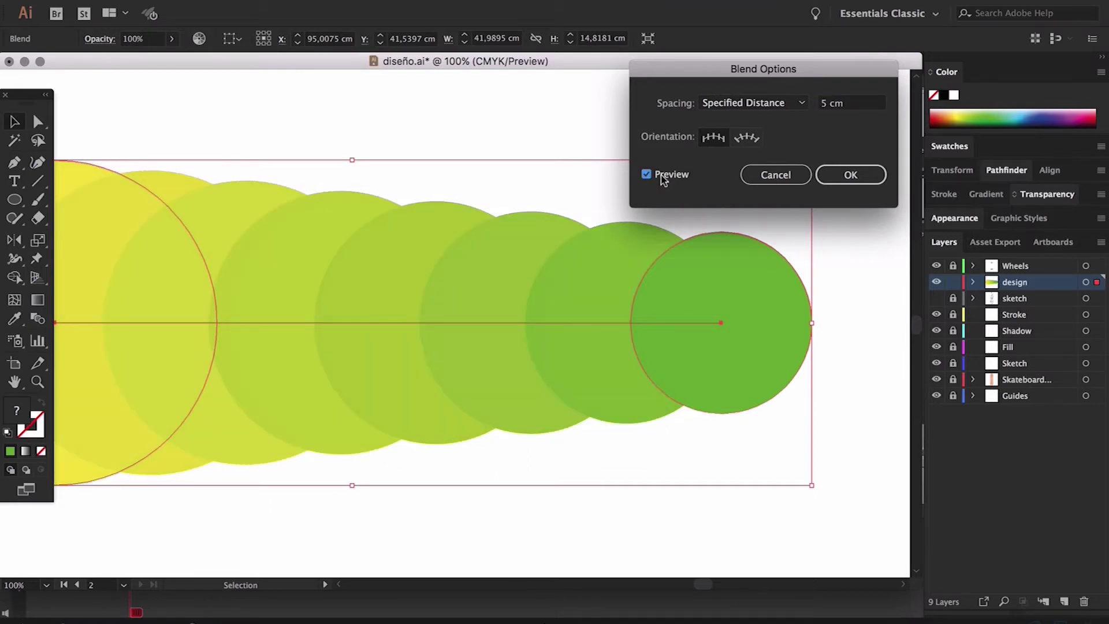
click(828, 176)
- Preview the Align to Path orientation for the circle blend, set it back to Align to Page and apply the options
key(super+minus)
key(super+minus)
key(super+minus)
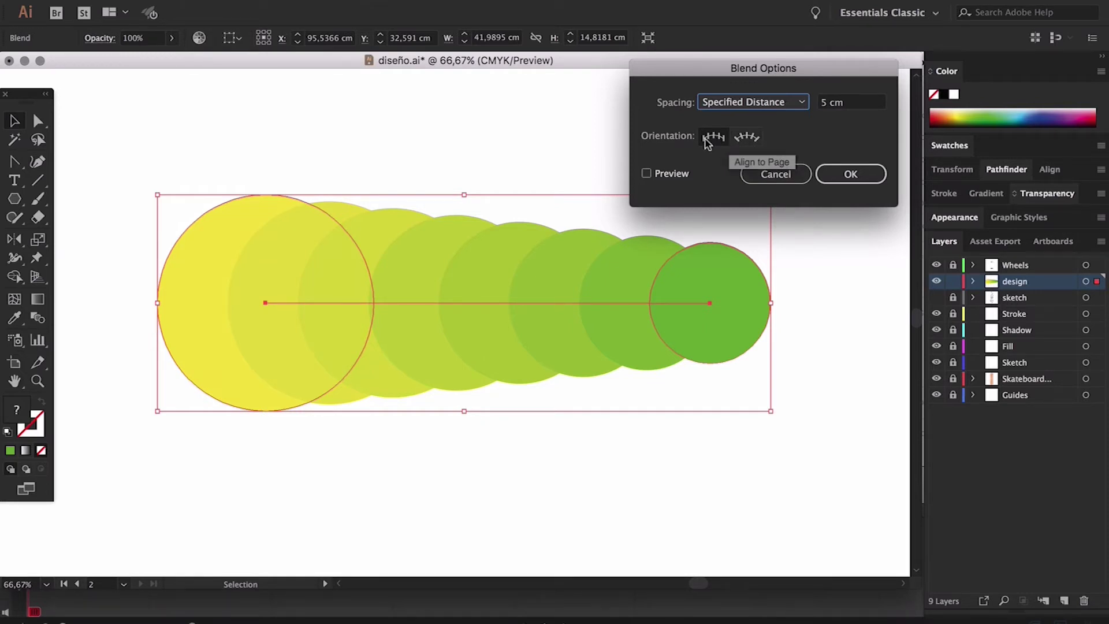
click(745, 140)
click(672, 173)
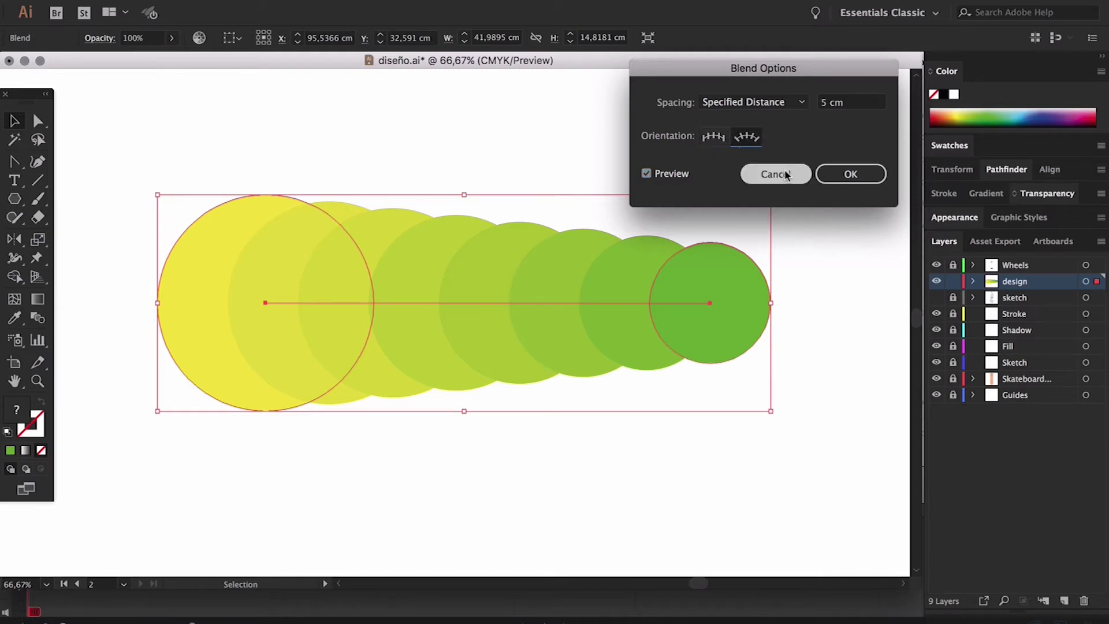
click(719, 140)
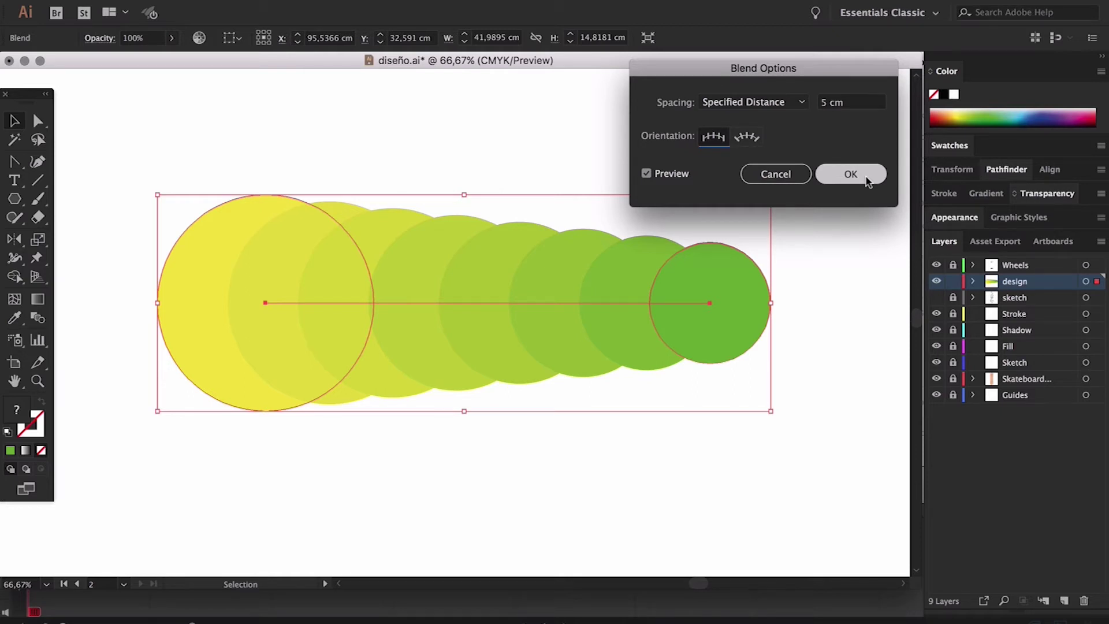
click(850, 174)
click(822, 169)
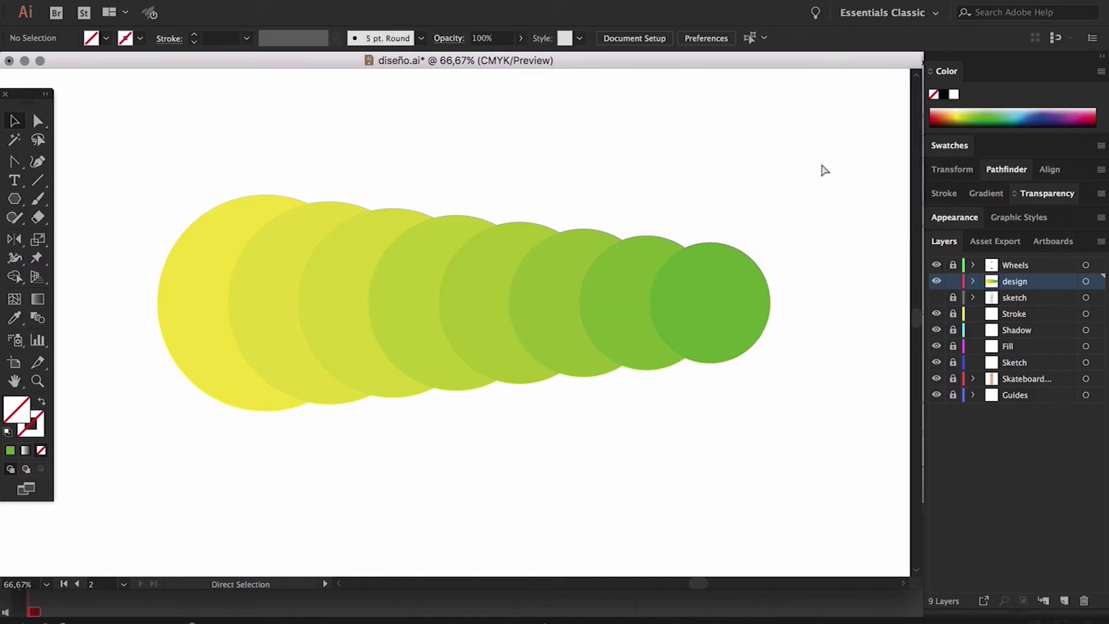
- Draw a circle about 8.8 cm across above the blend and give it the default 1 pt black stroke with no fill
key(super+minus)
key(super+minus)
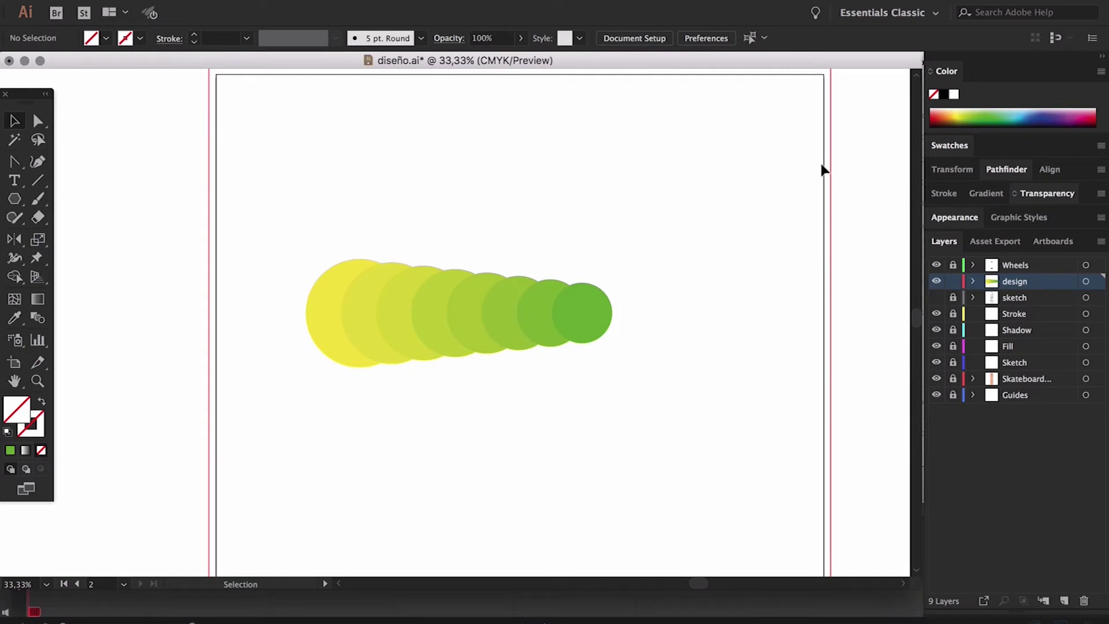
click(452, 319)
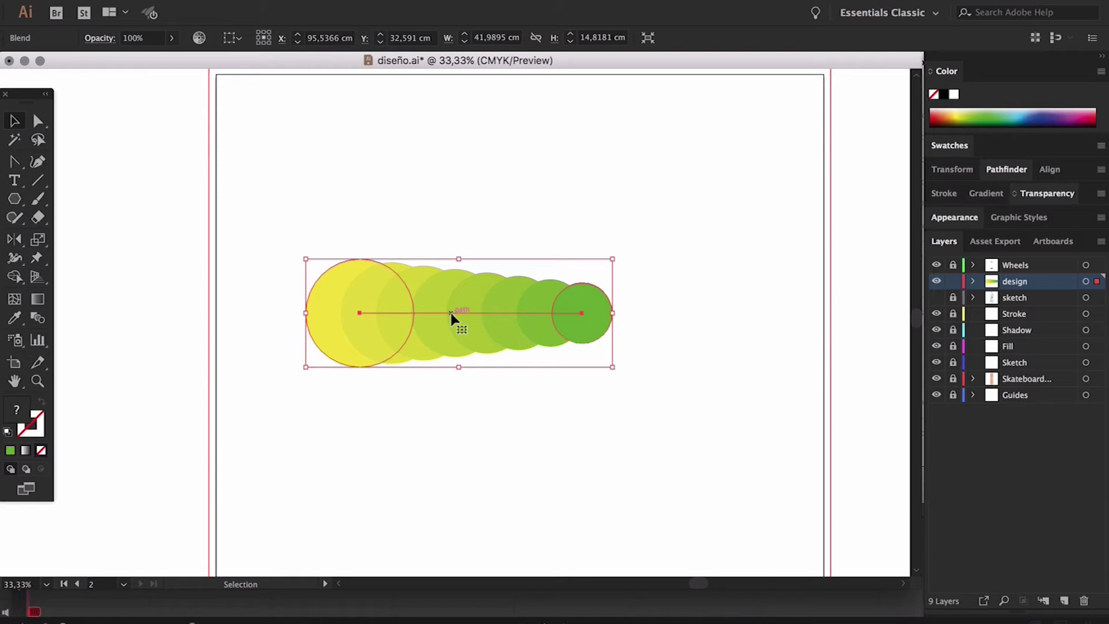
click(308, 174)
click(15, 199)
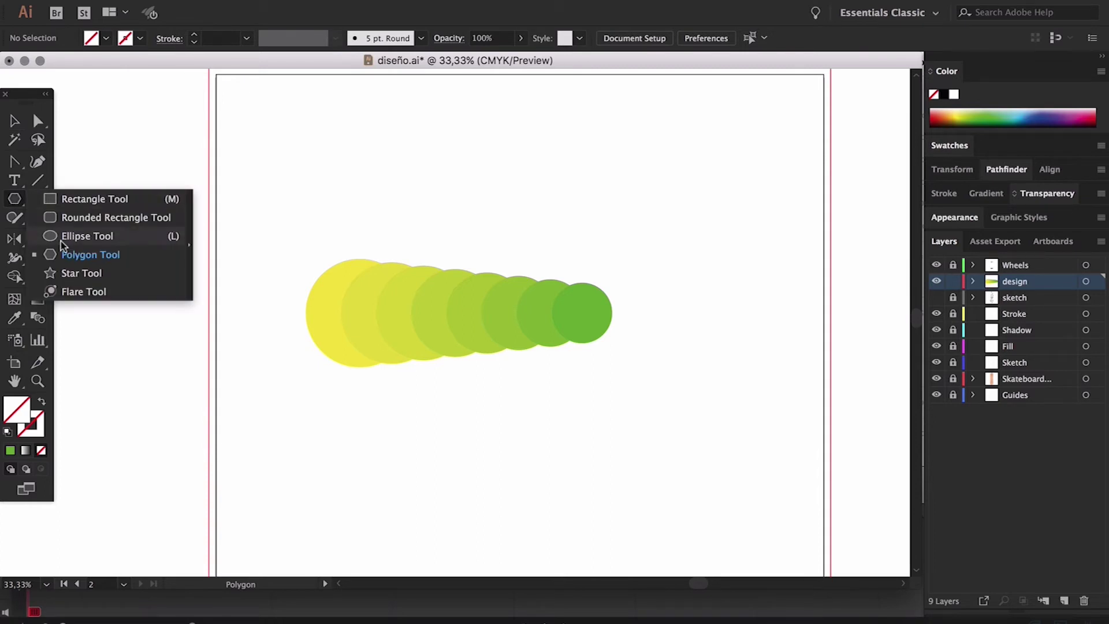
click(81, 236)
drag(314, 139, 368, 199)
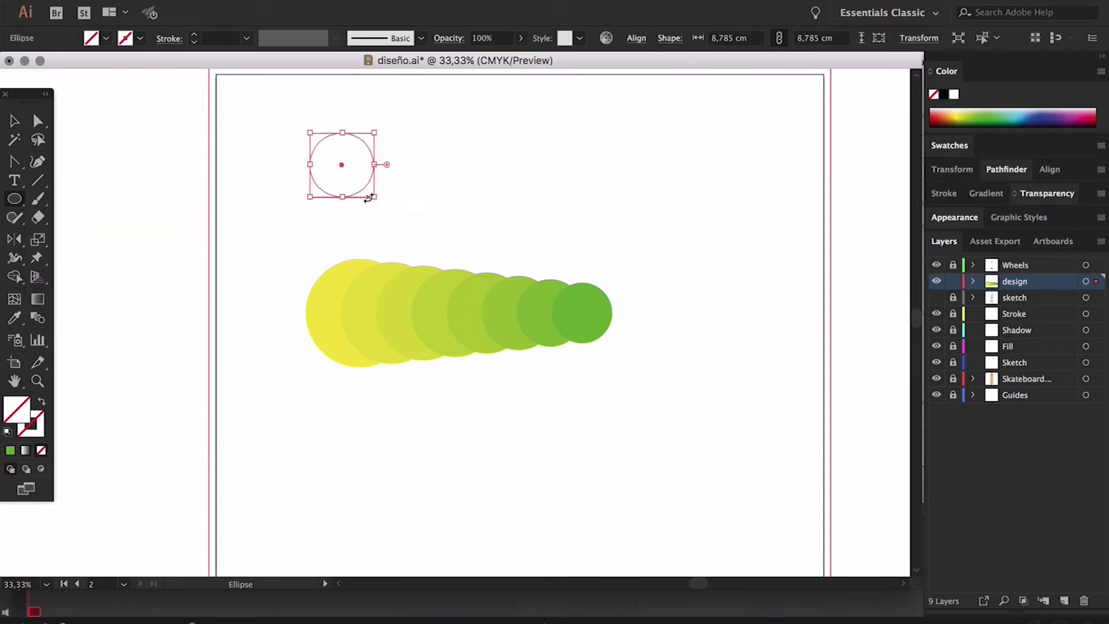
click(7, 431)
click(41, 450)
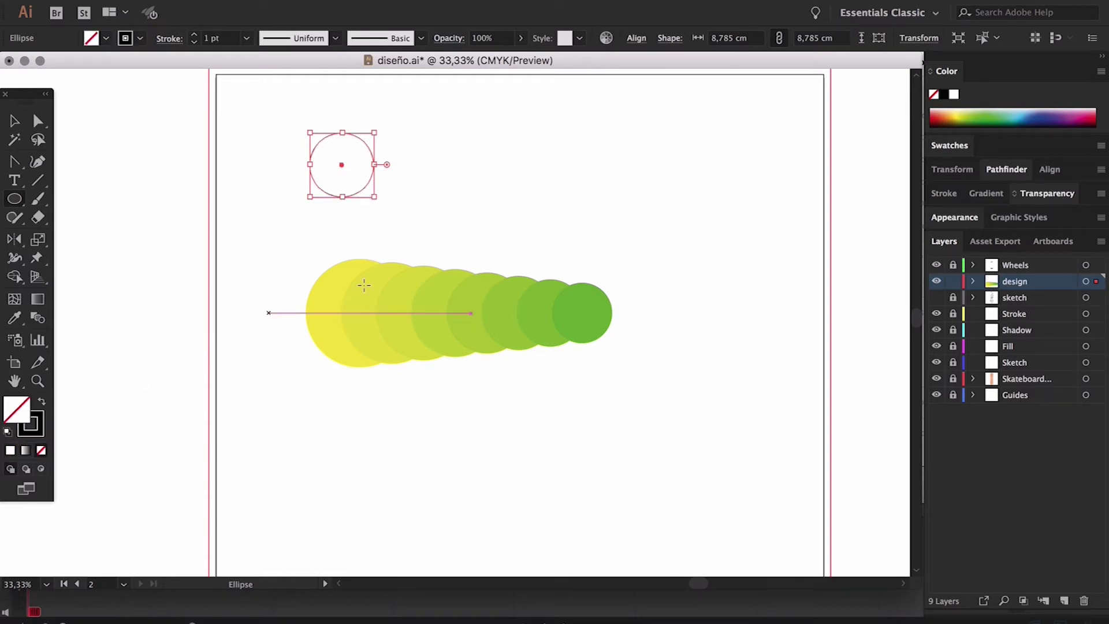
- Duplicate the outlined circle horizontally, placing the copy about 33 cm to the right of the original
key(v)
click(429, 173)
drag(374, 160, 610, 158)
- Select both outlined circles and make a blend between them
drag(664, 135, 339, 180)
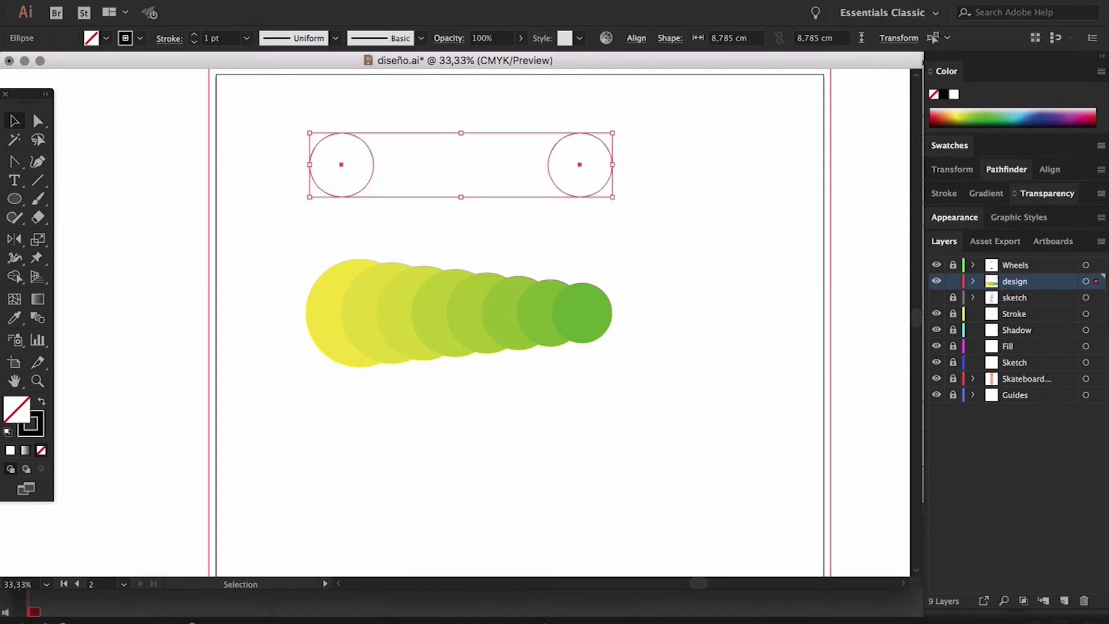
click(199, 0)
mouse_move(254, 368)
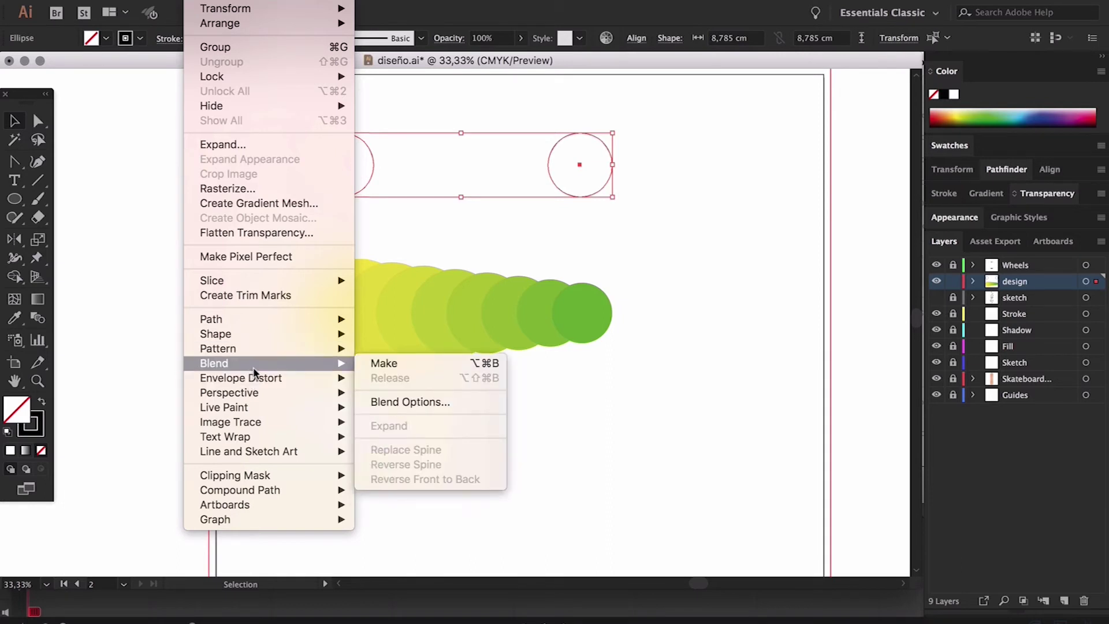
click(384, 364)
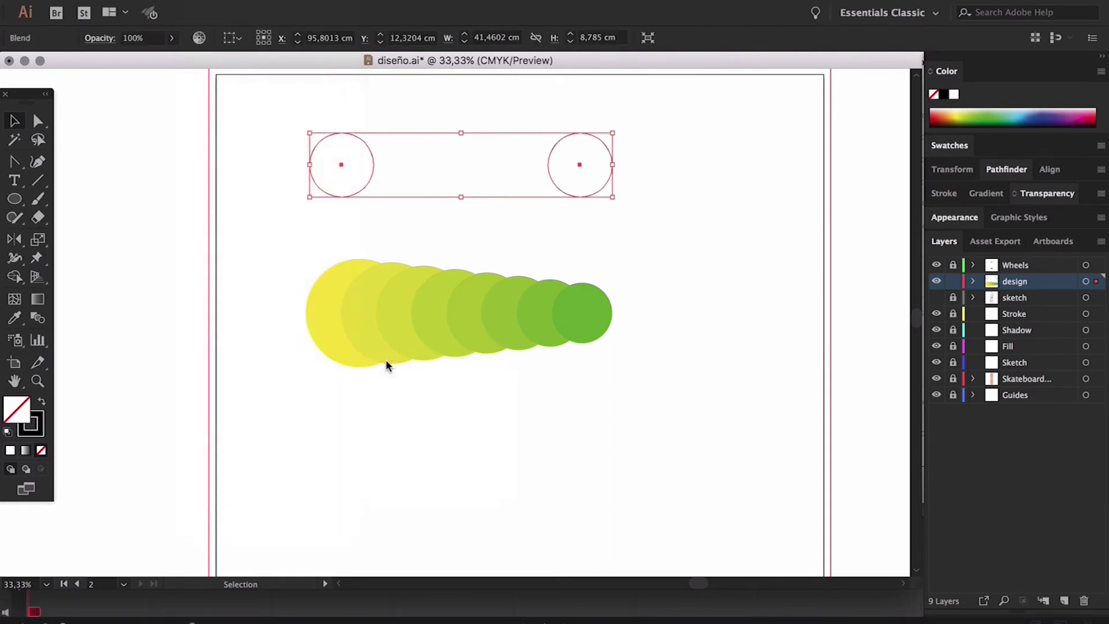
- Set the outlined circles' blend spacing to 5 Specified Steps with preview on and apply the options
scroll(448, 256, up, 2)
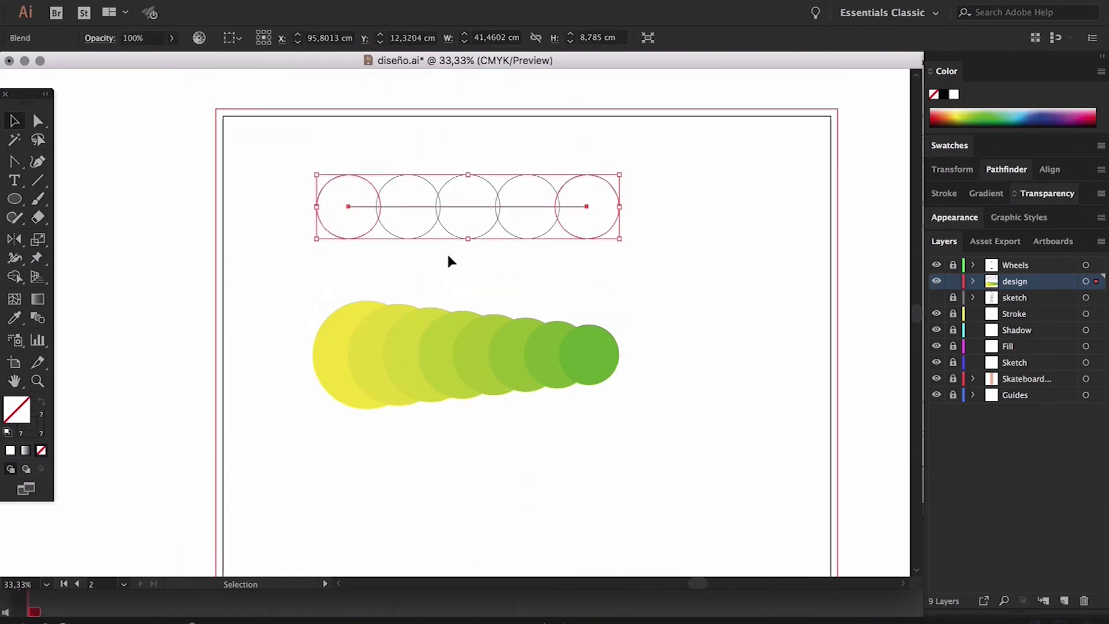
key(super+equal)
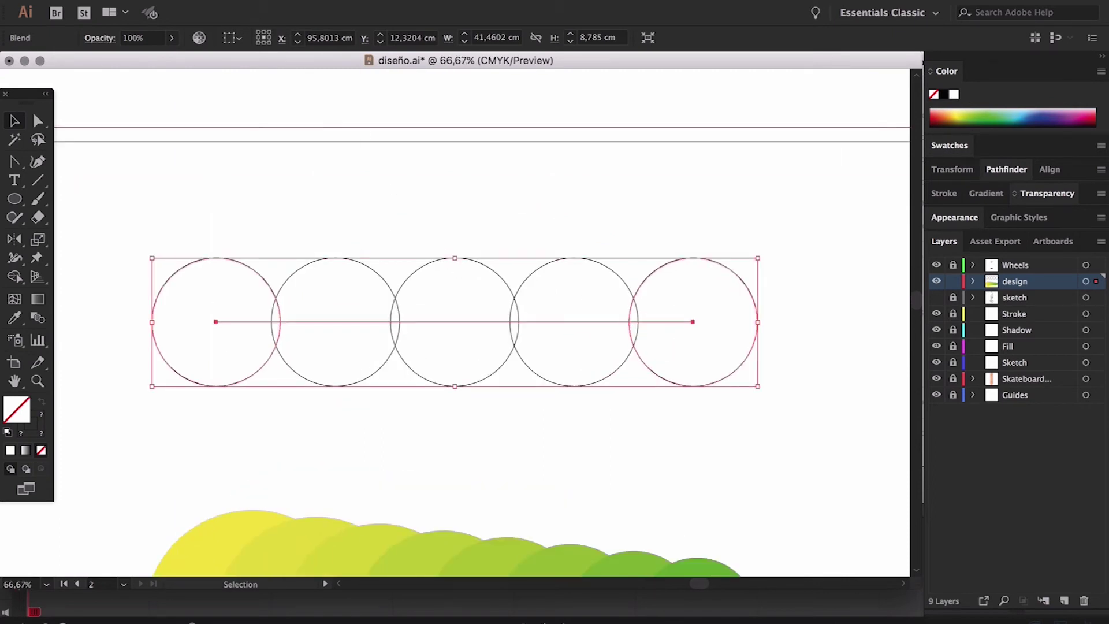
click(196, 1)
mouse_move(263, 362)
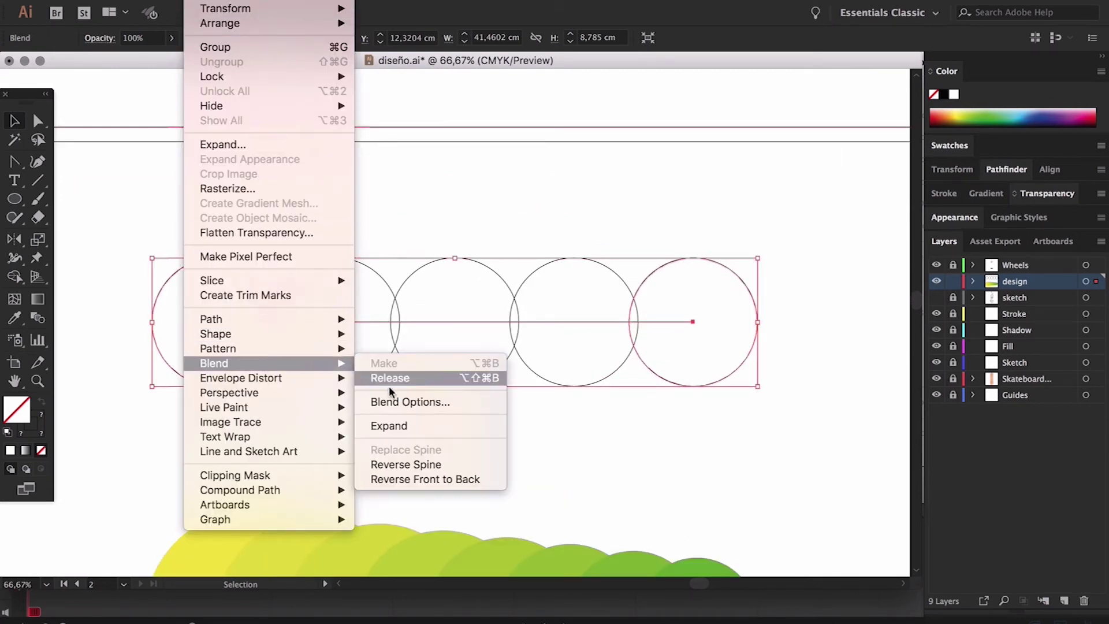
click(408, 401)
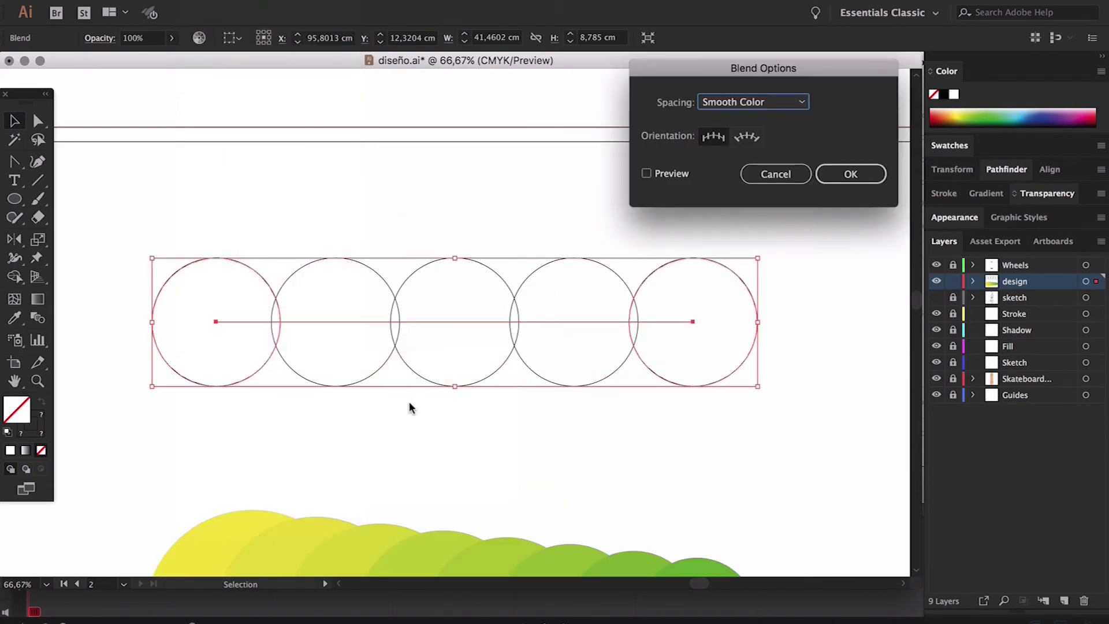
click(766, 109)
click(770, 138)
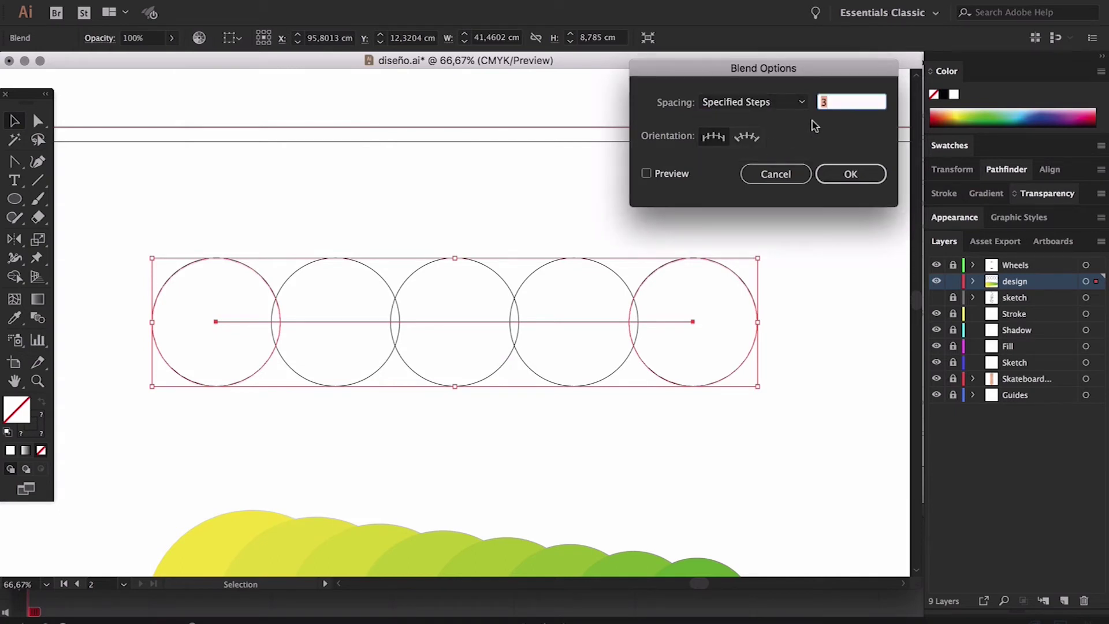
click(683, 175)
click(842, 98)
key(Up)
key(Up)
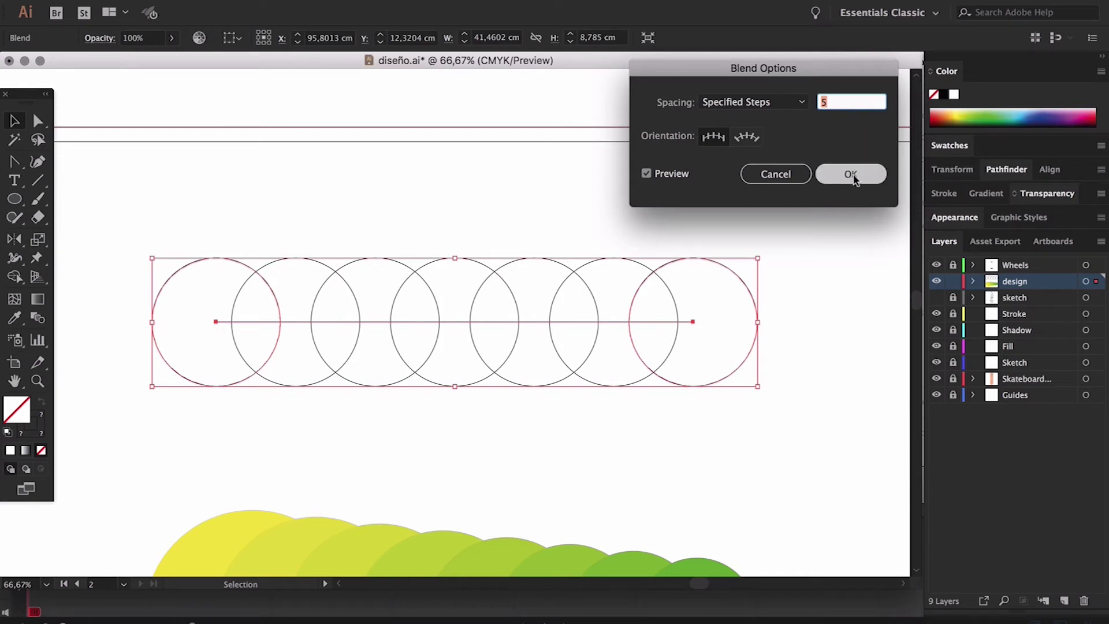
click(853, 175)
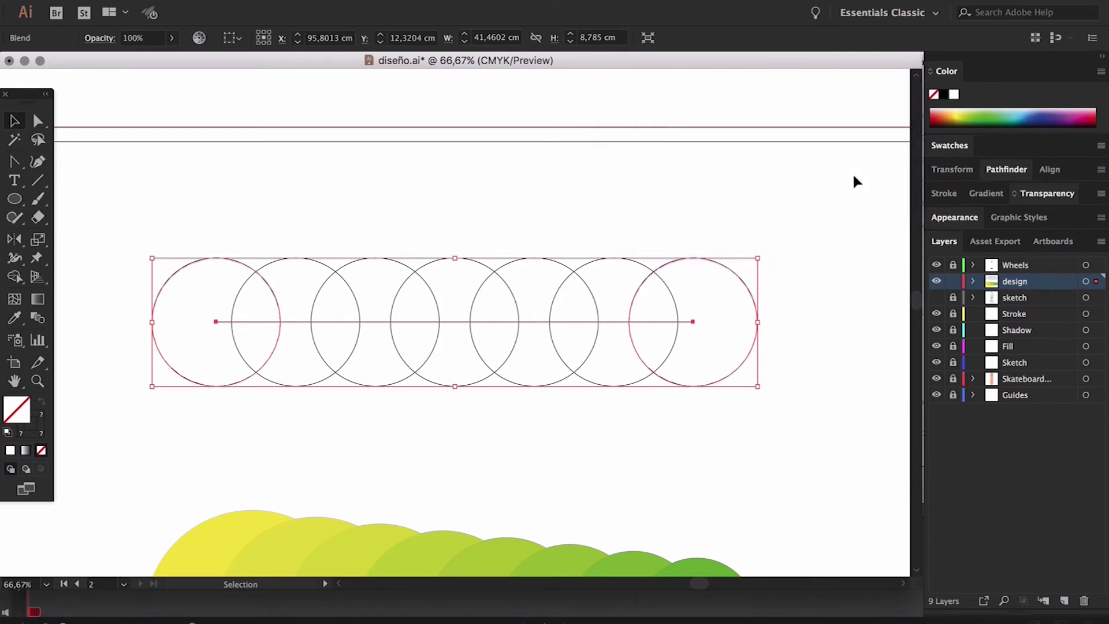
- Bend the outlined blend's straight spine upward at its middle into an arch about 7.8 cm high, then deselect it
click(15, 161)
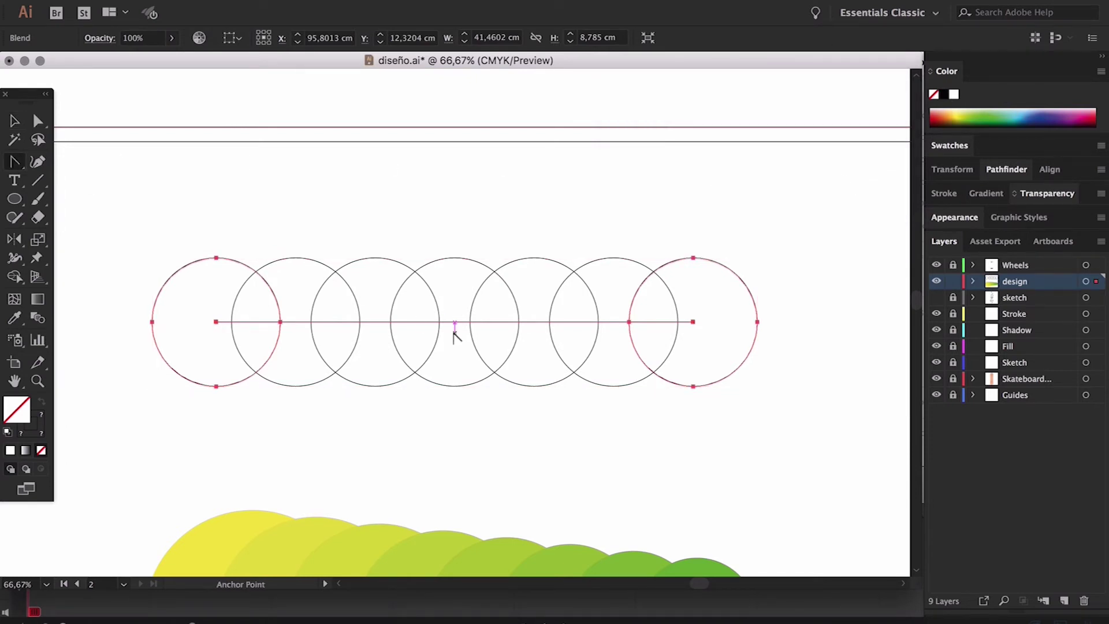
drag(456, 321, 455, 210)
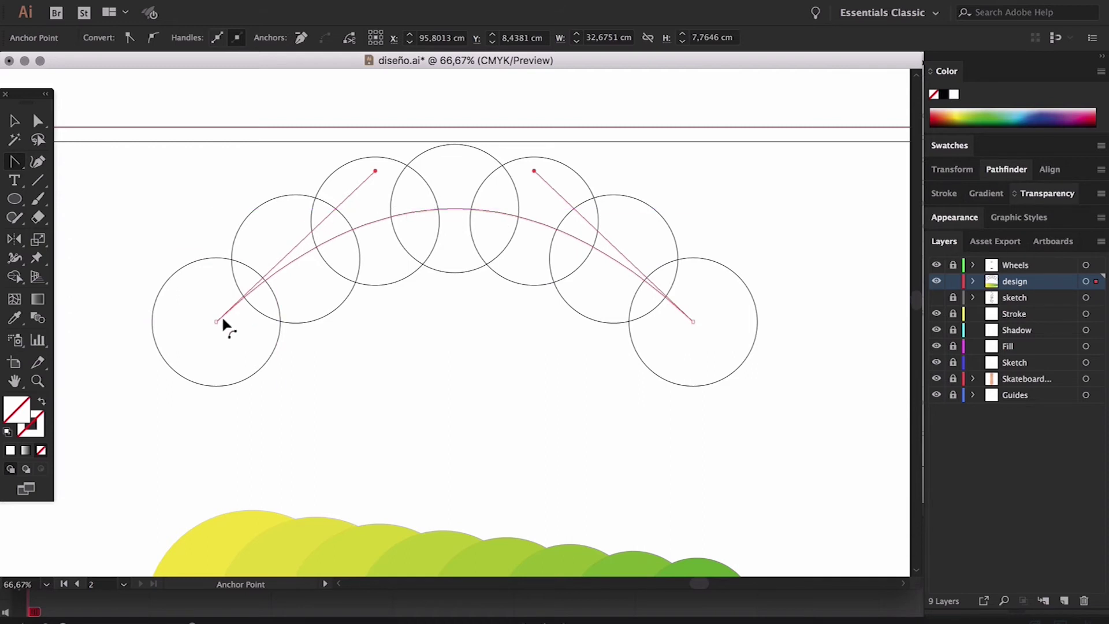
click(15, 122)
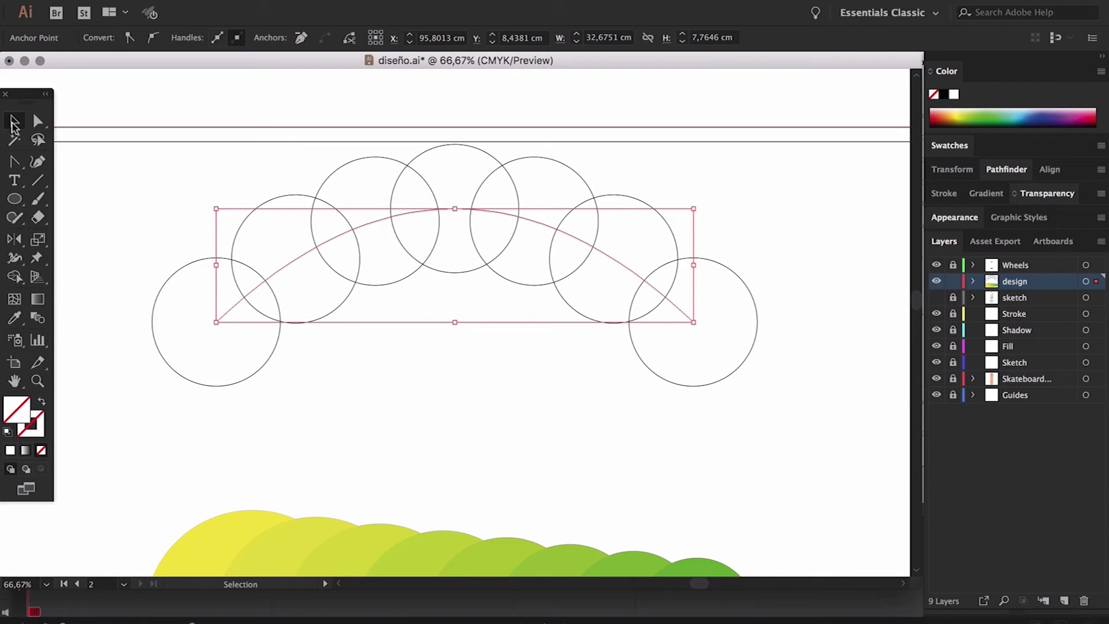
click(252, 149)
scroll(252, 150, up, 1)
scroll(253, 149, left, 1)
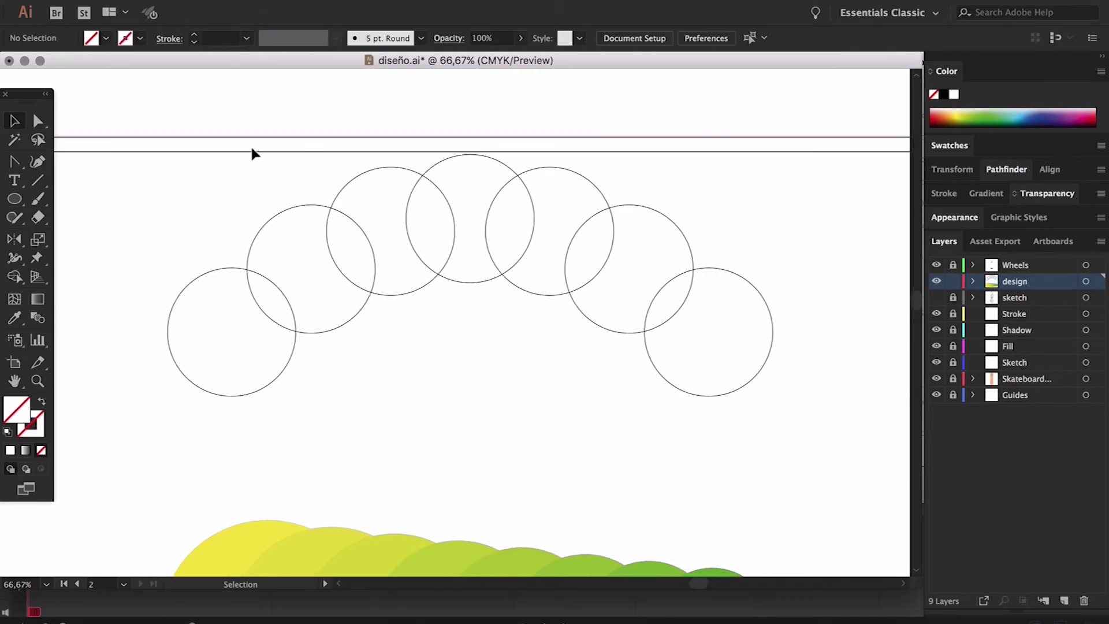
- Reverse the yellow-to-green blend front to back so the yellow circle is on top, then deselect it
scroll(252, 151, down, 5)
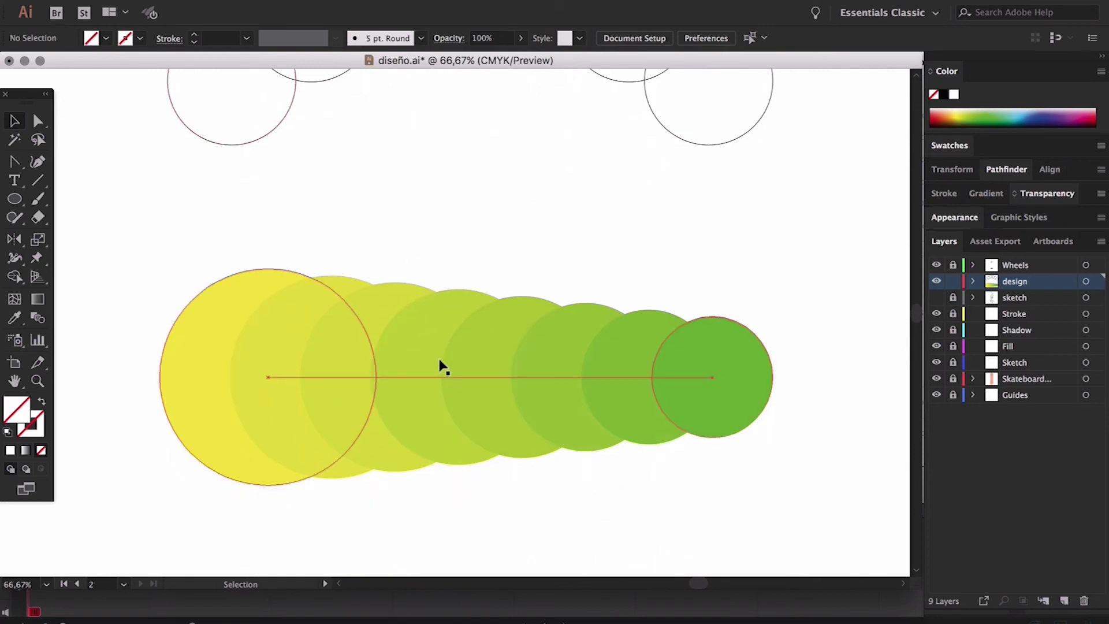
click(411, 328)
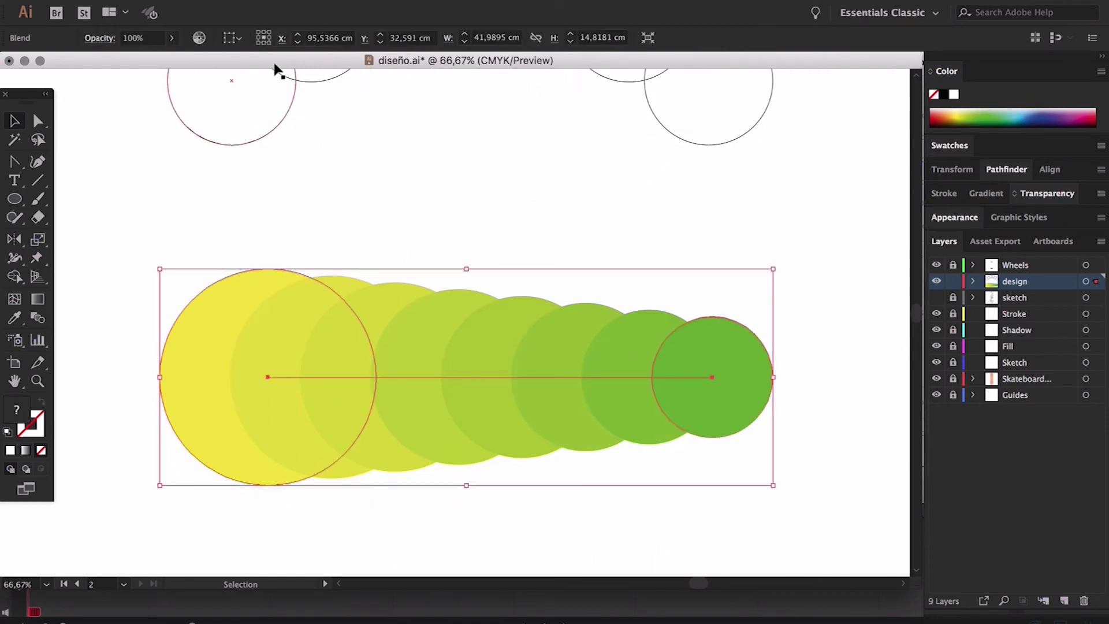
click(208, 2)
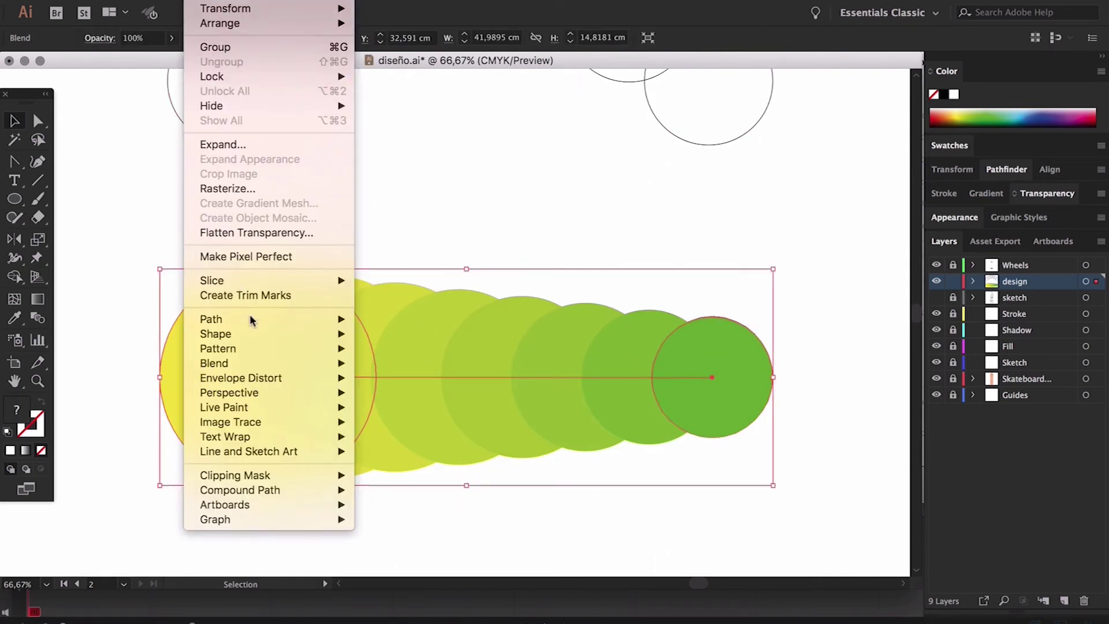
mouse_move(333, 378)
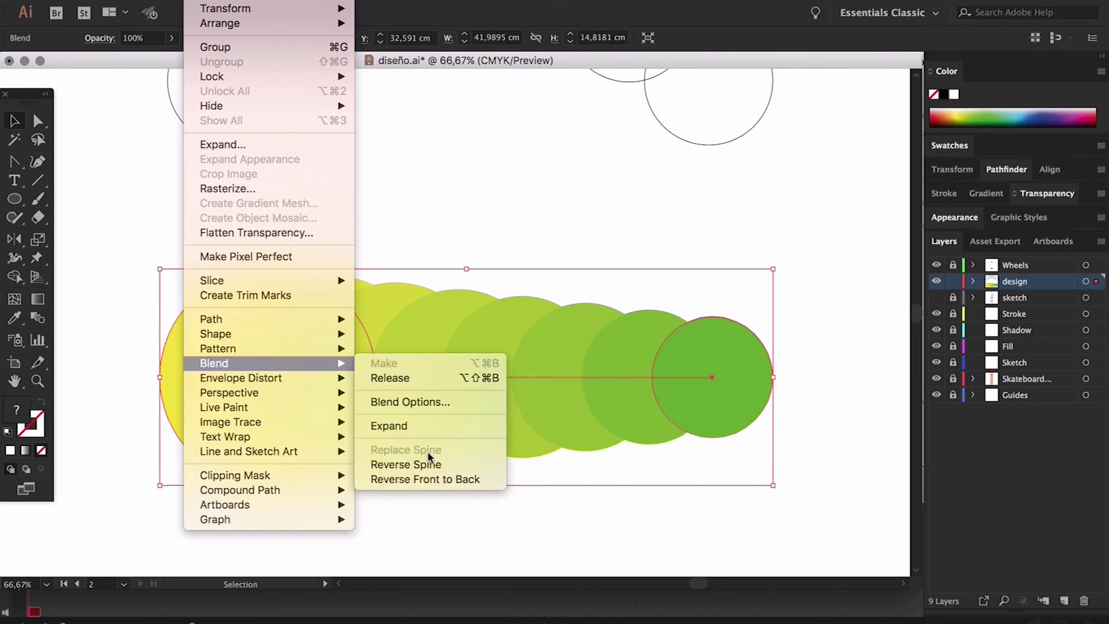
click(439, 479)
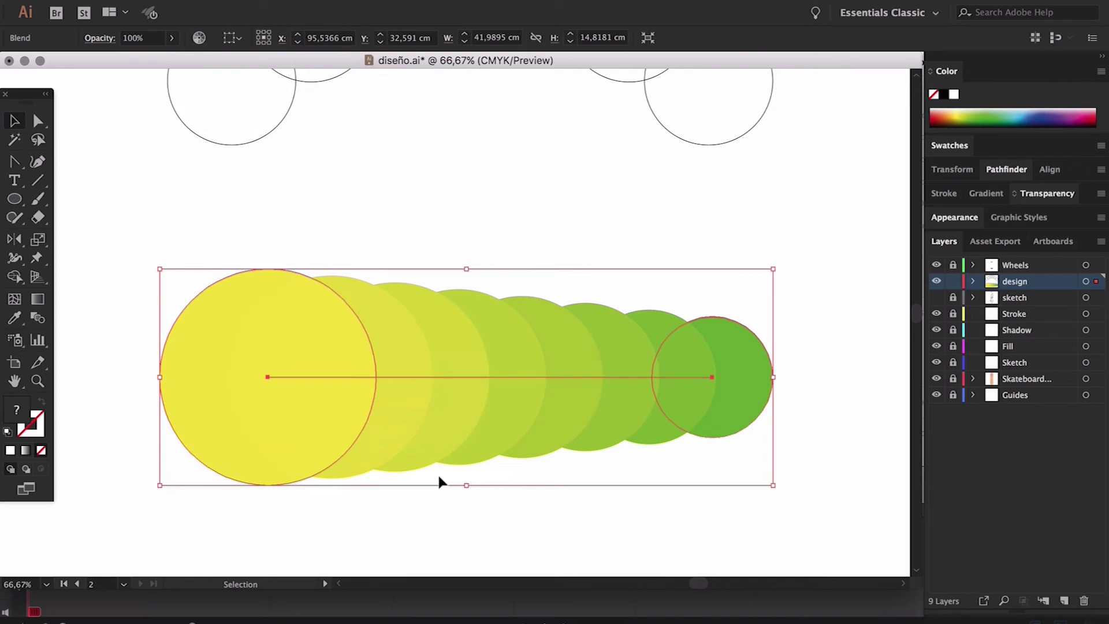
click(380, 191)
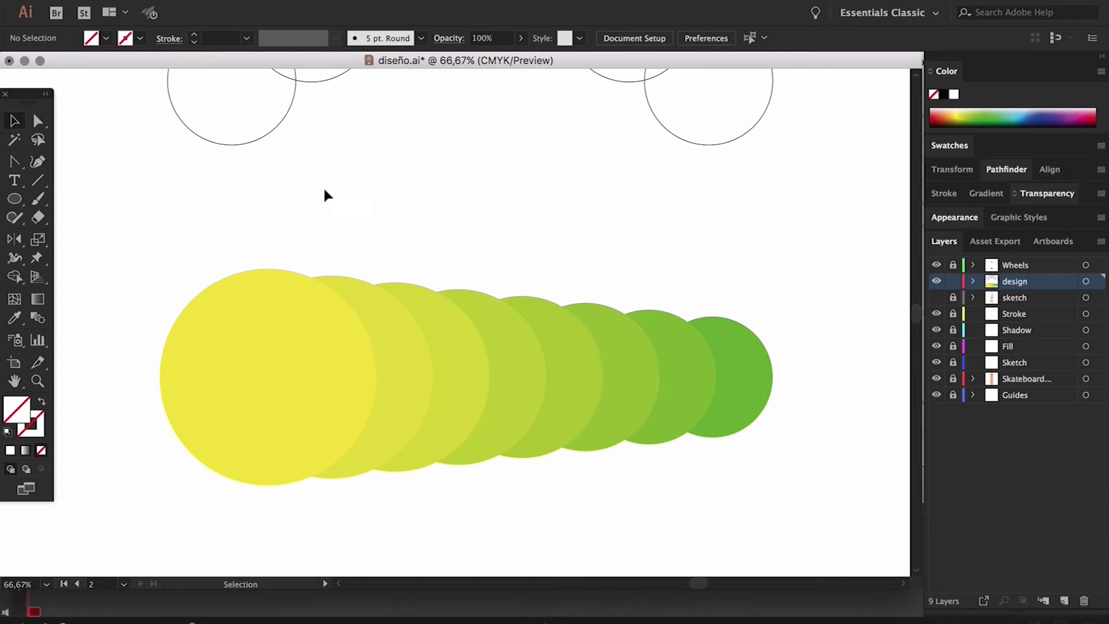
- Draw an S-shaped path with the Pen tool across the yellow-to-green blend and move it slightly down
click(14, 163)
click(70, 159)
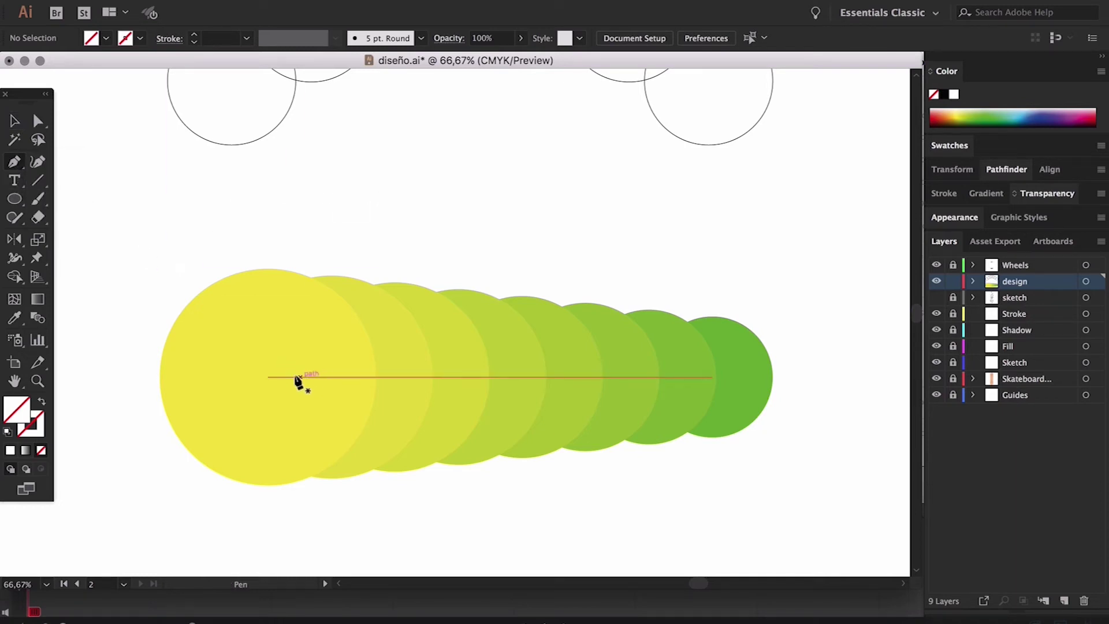
drag(267, 387, 365, 476)
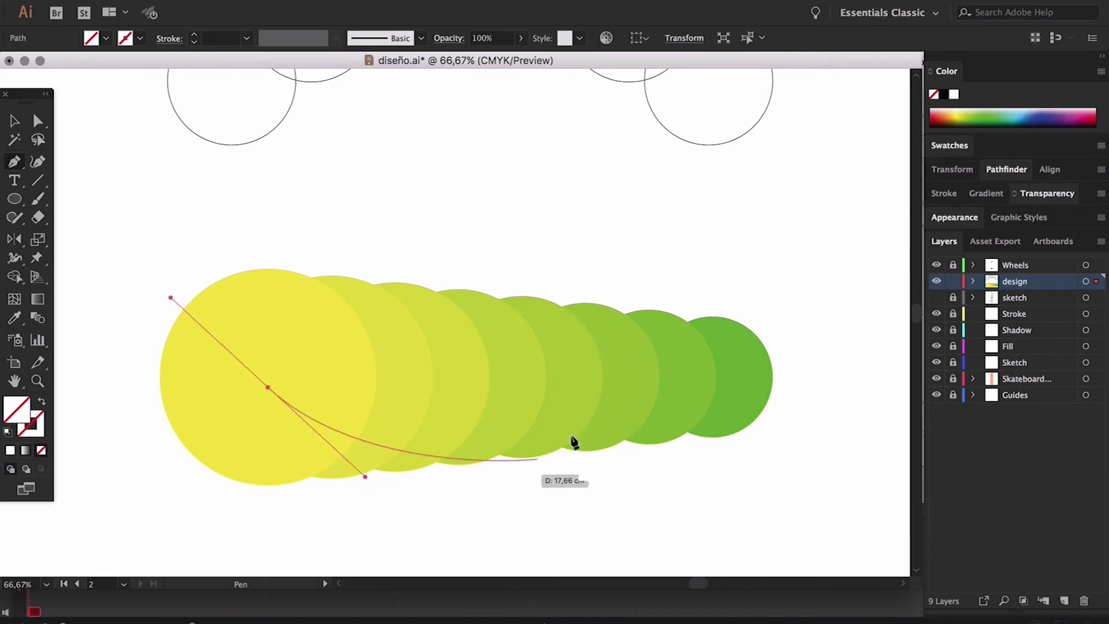
drag(712, 296, 881, 379)
key(v)
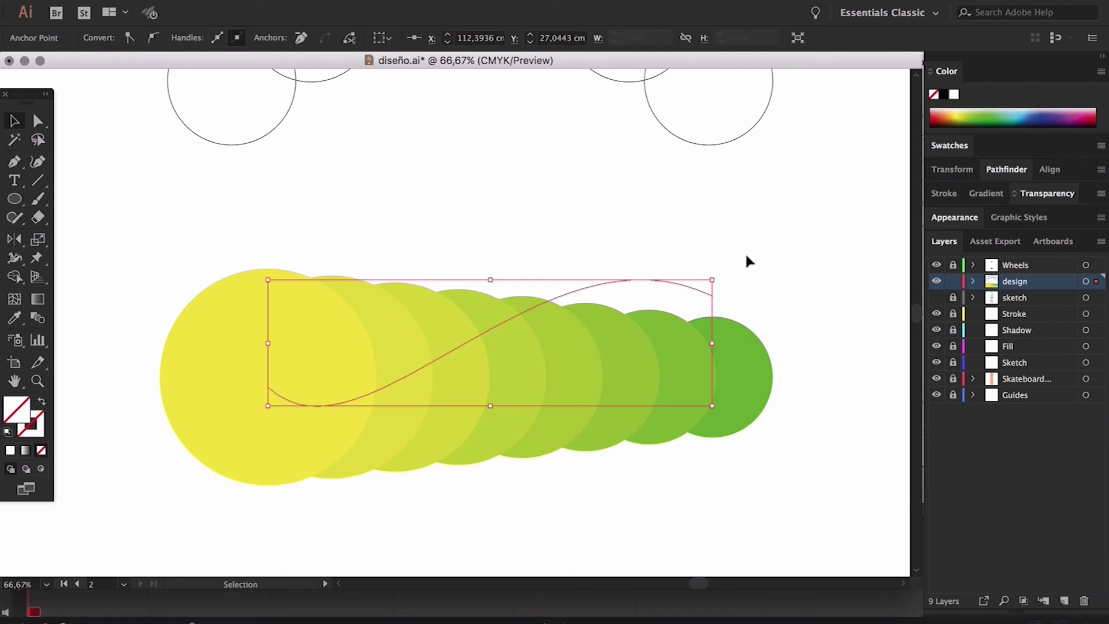
click(747, 262)
drag(619, 285, 619, 342)
- Select the S-shaped path together with the yellow-to-green blend and replace the blend's spine with the path
drag(642, 263, 448, 493)
click(220, 1)
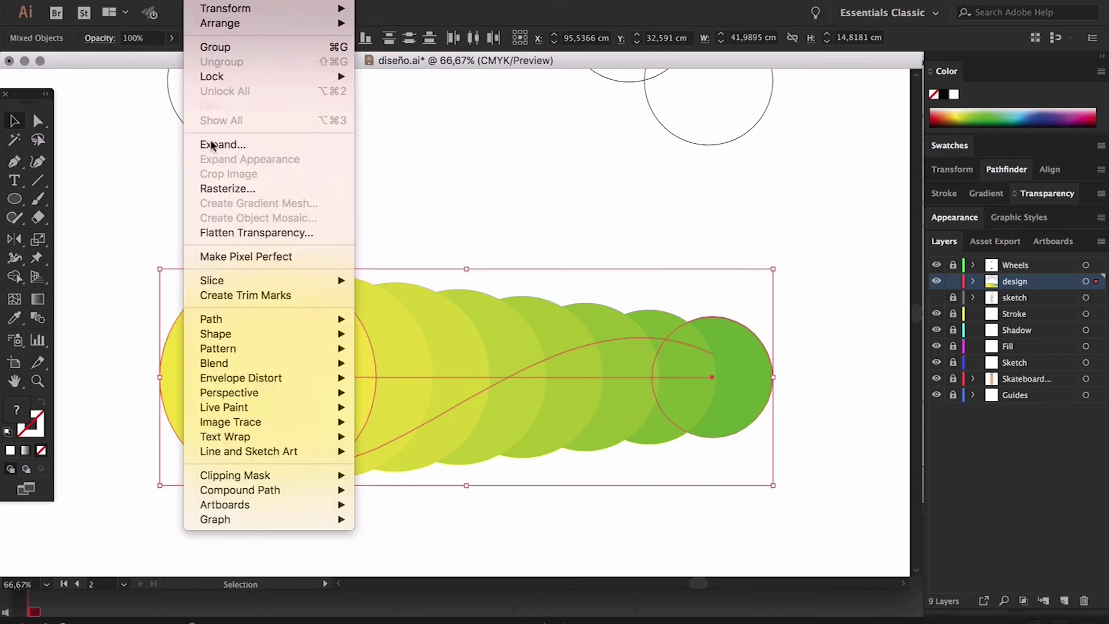
mouse_move(231, 368)
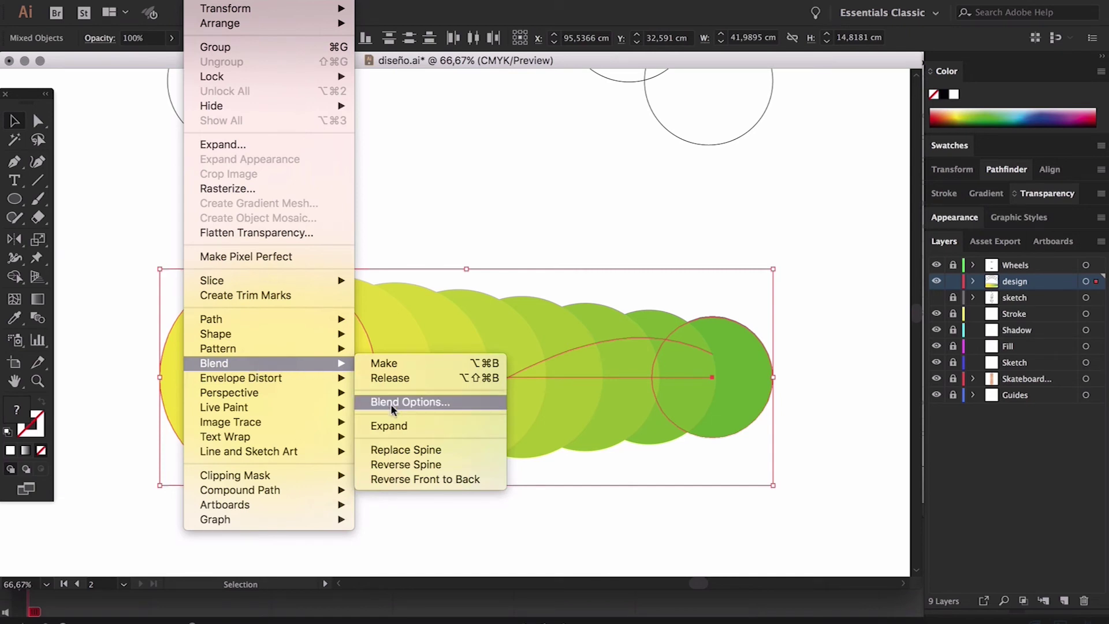
click(414, 449)
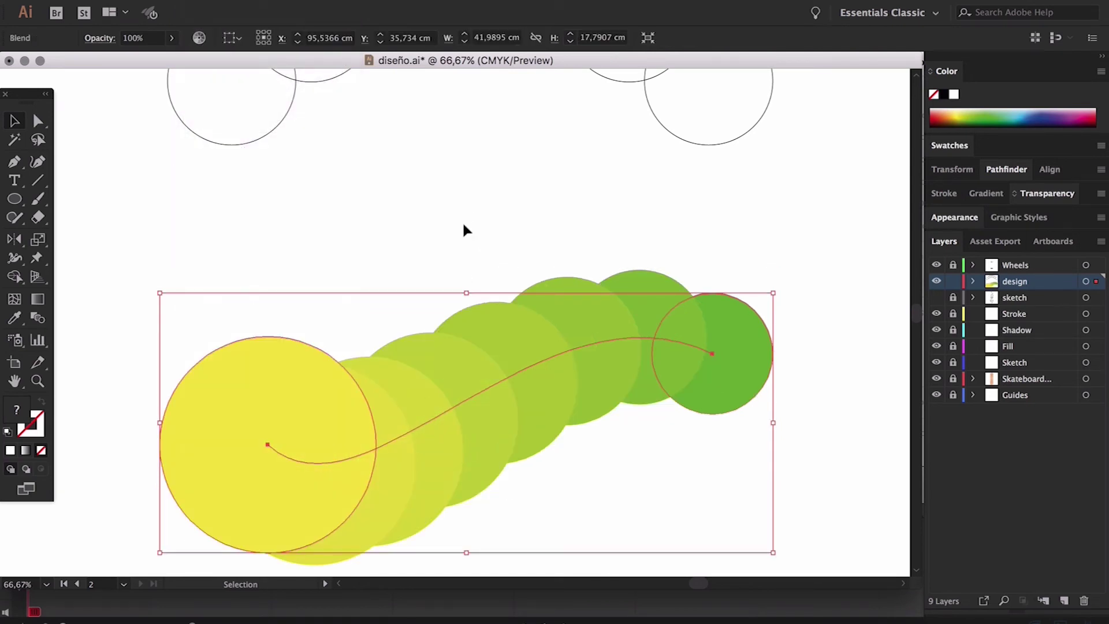
- Pull the spine handle at the yellow end of the yellow-to-green blend outward, and undo the stretch of the green-end handle
click(468, 217)
key(a)
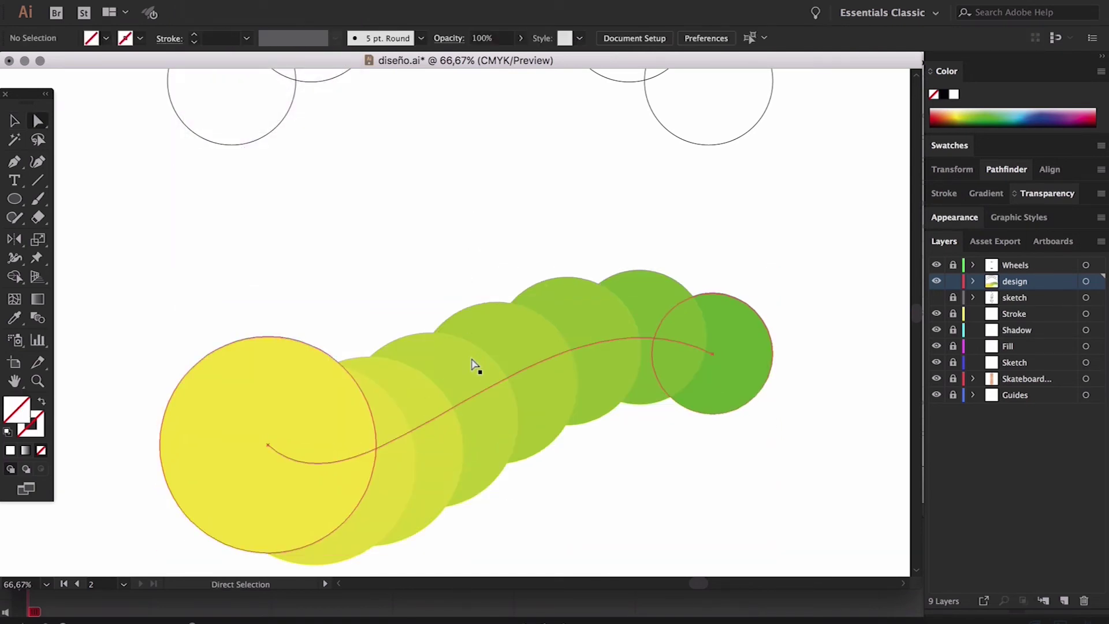
click(497, 384)
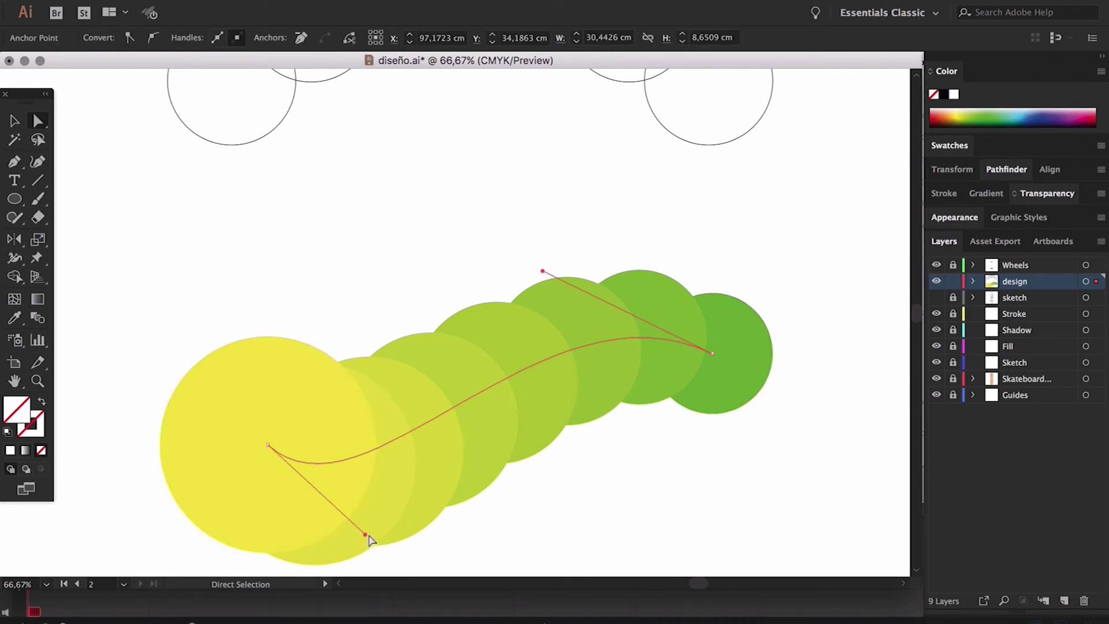
drag(366, 534, 451, 540)
drag(542, 271, 568, 128)
key(ctrl+z)
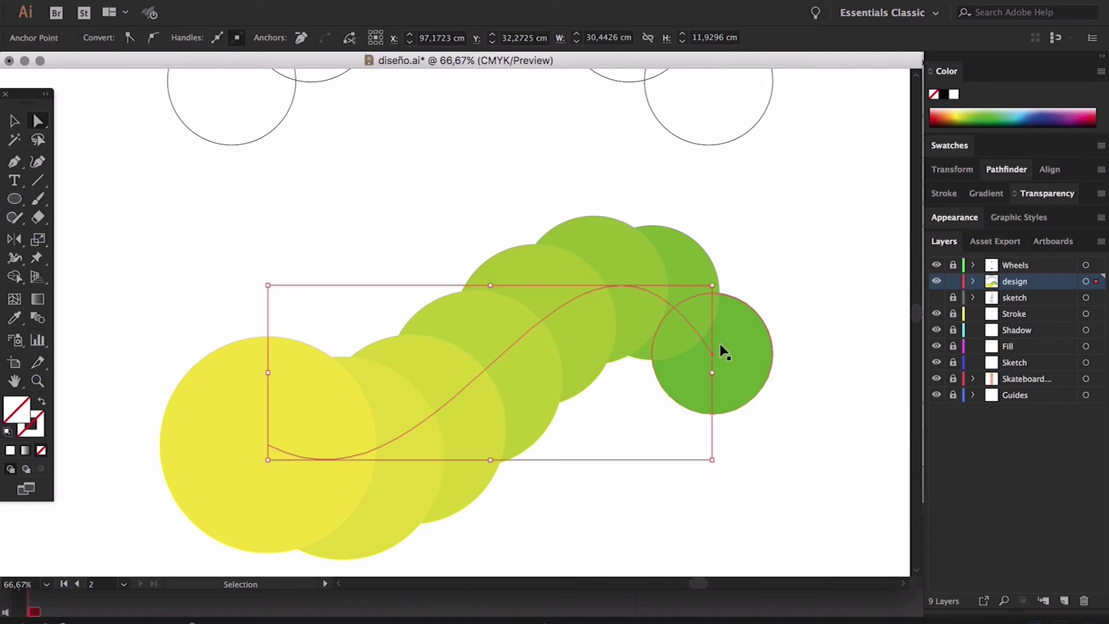
- Move the spine's green-end anchor about 4.14 cm horizontally to the right, then deselect the blend
click(711, 352)
drag(711, 351, 771, 349)
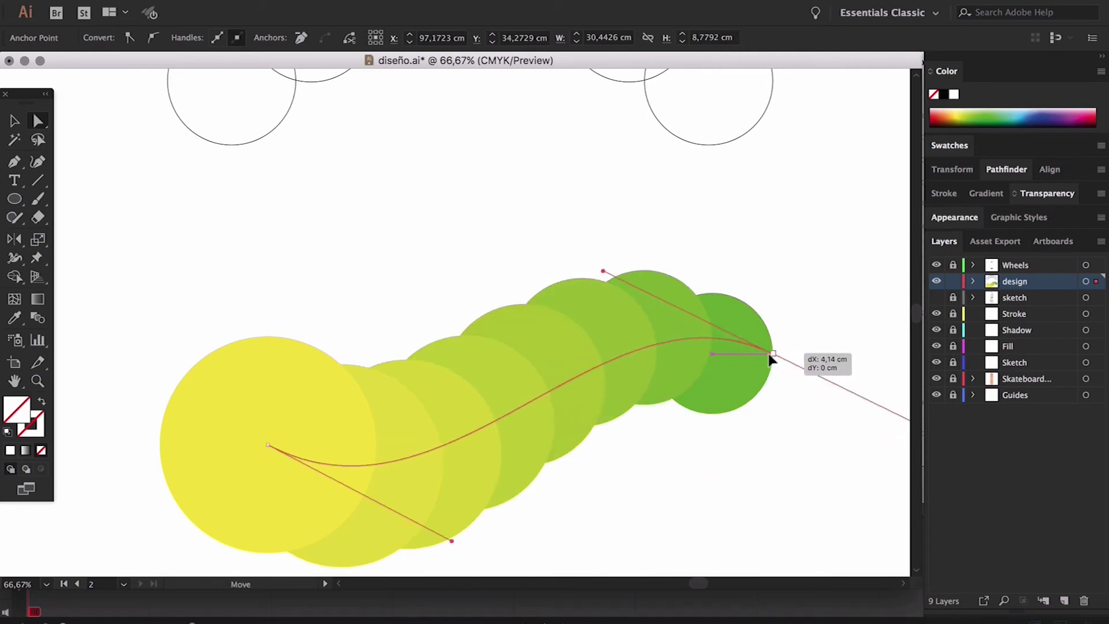
click(755, 253)
key(ctrl+minus)
key(ctrl+minus)
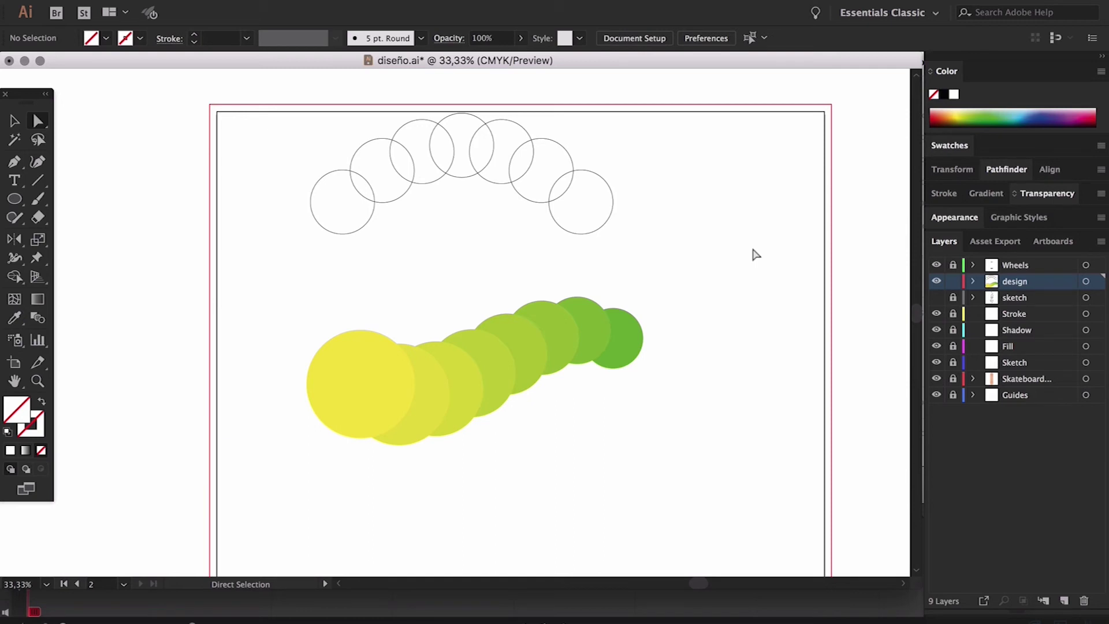
scroll(755, 253, up, 1)
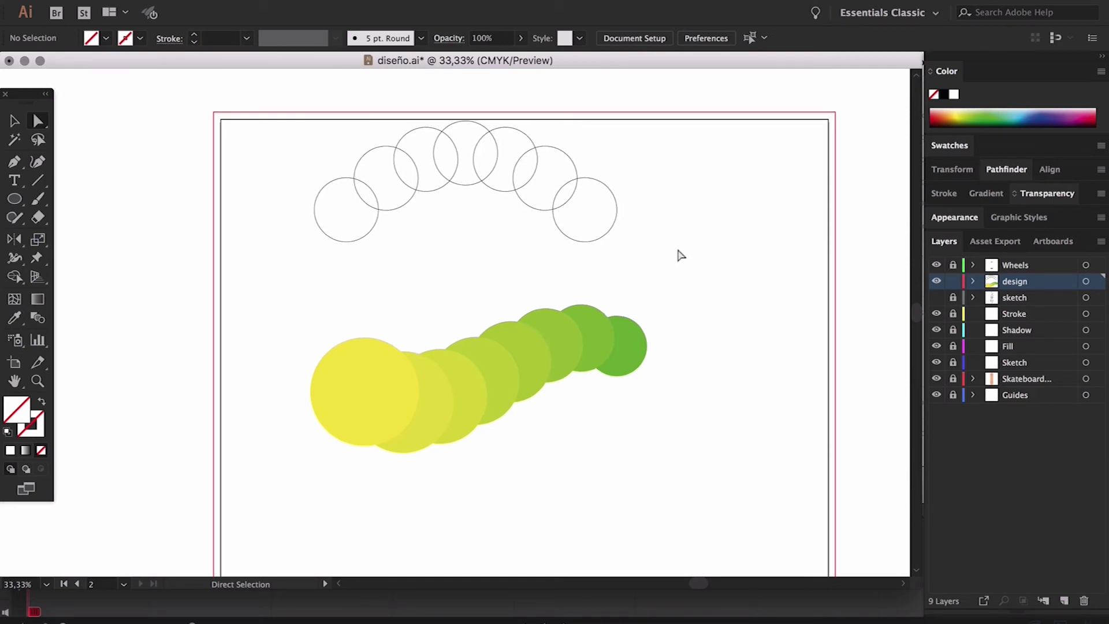
- Move the yellow-to-green blend down and to the left, then delete it
key(v)
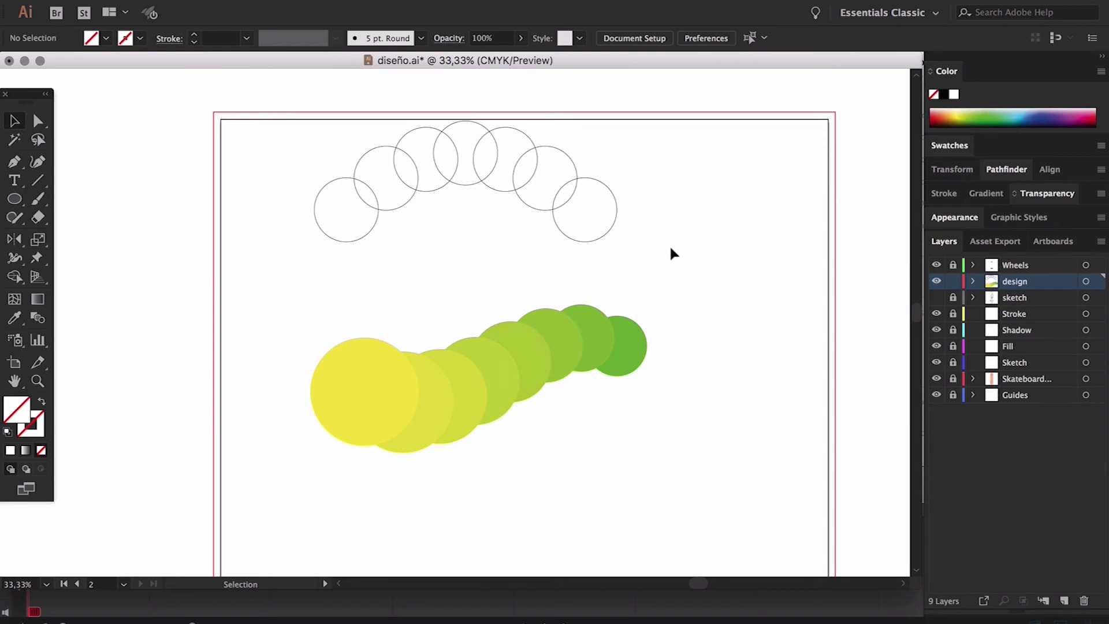
drag(532, 361, 492, 418)
click(614, 330)
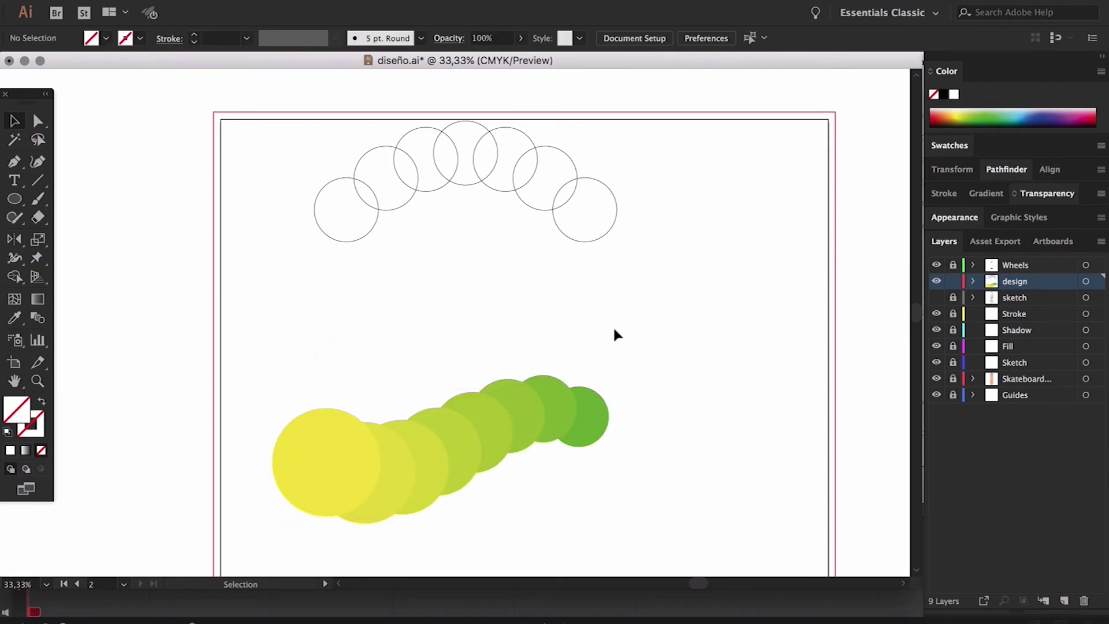
drag(639, 328, 317, 486)
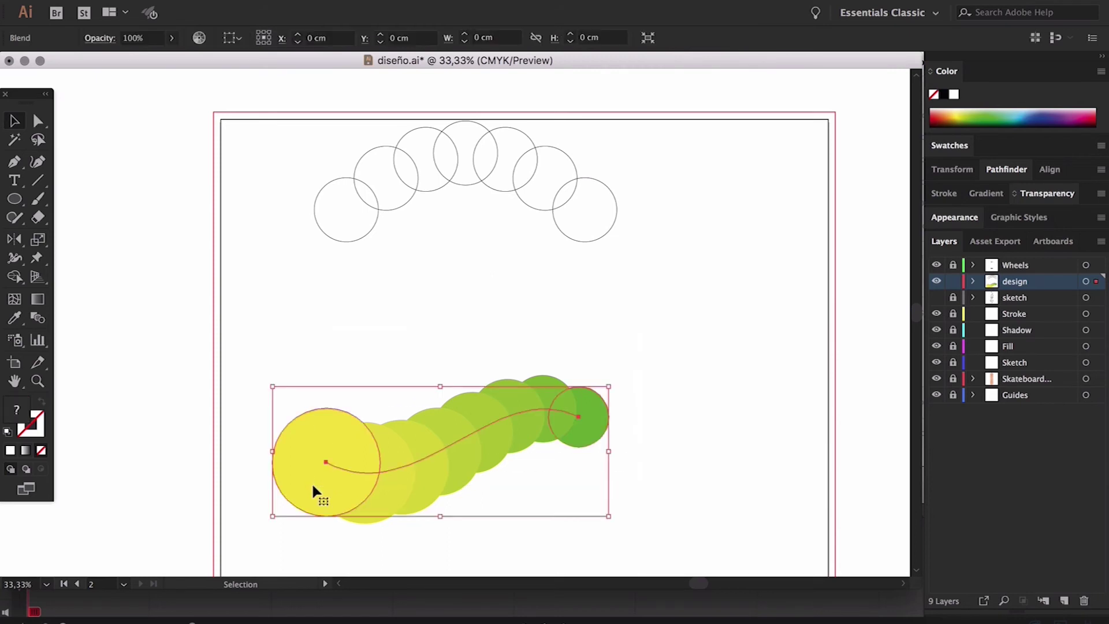
key(Delete)
- Delete the arched outline blend and undo the deletion
click(466, 186)
key(Delete)
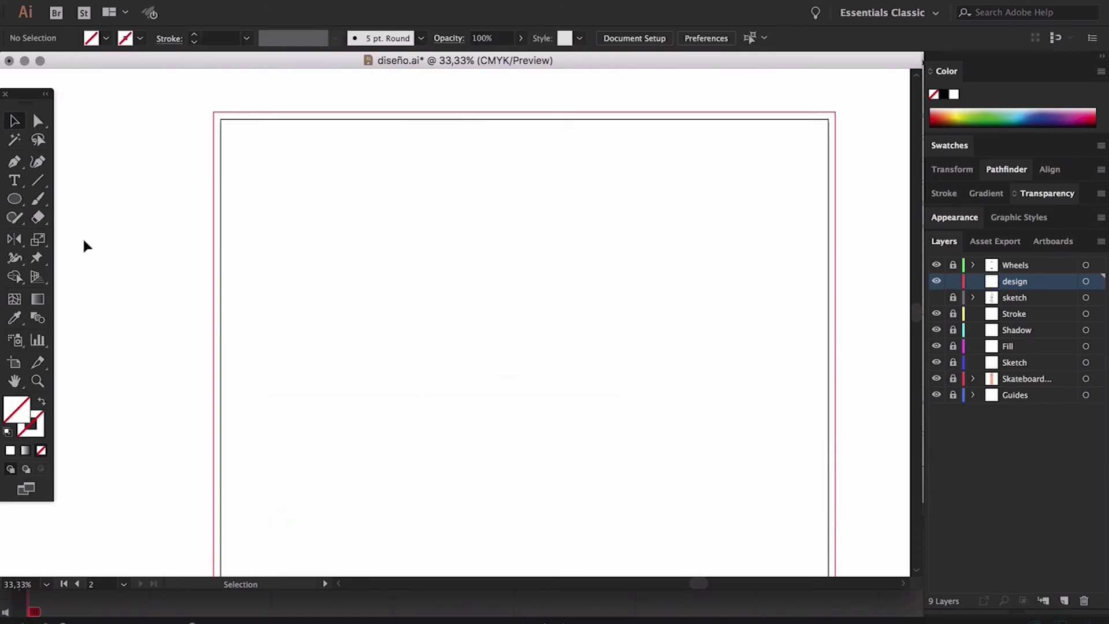
key(super+z)
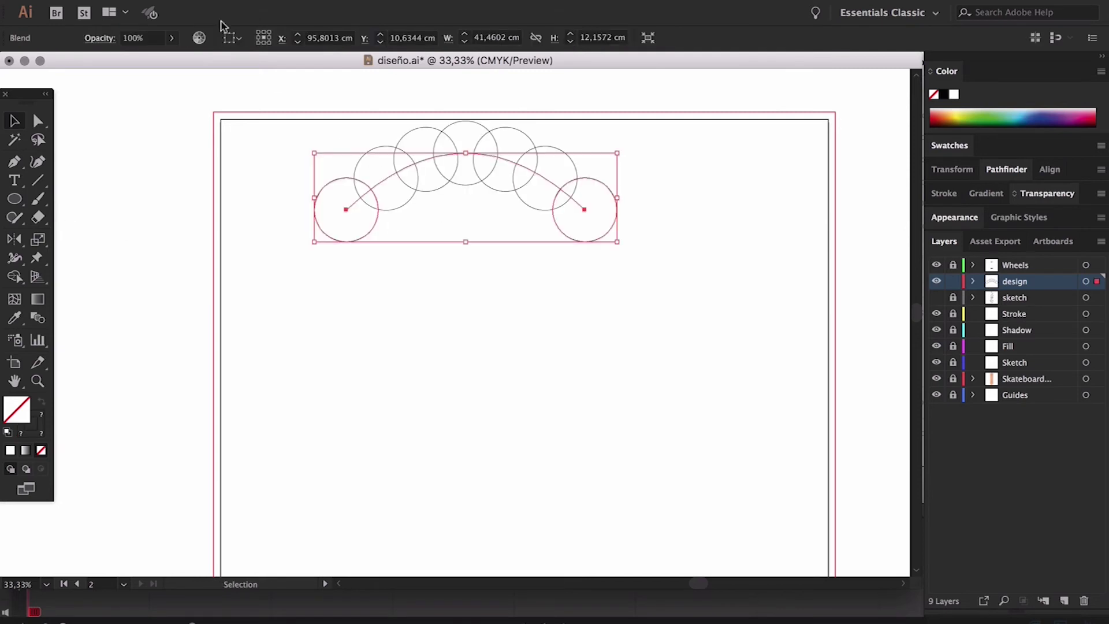
- Expand the arched outline blend into separate circles, then undo the expansion
click(210, 5)
mouse_move(210, 23)
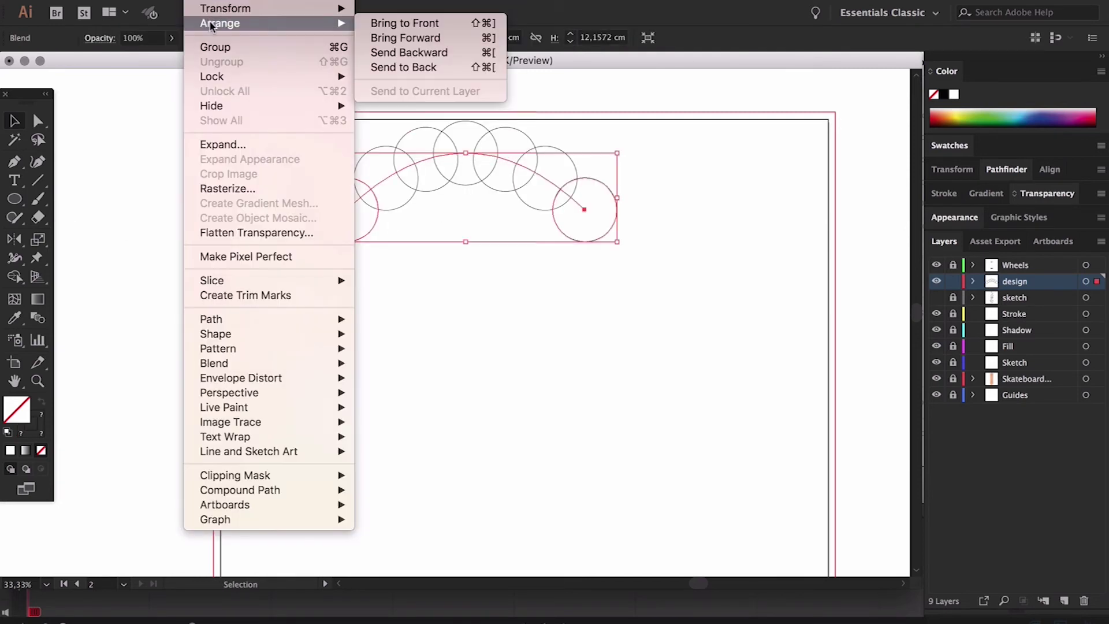
mouse_move(237, 364)
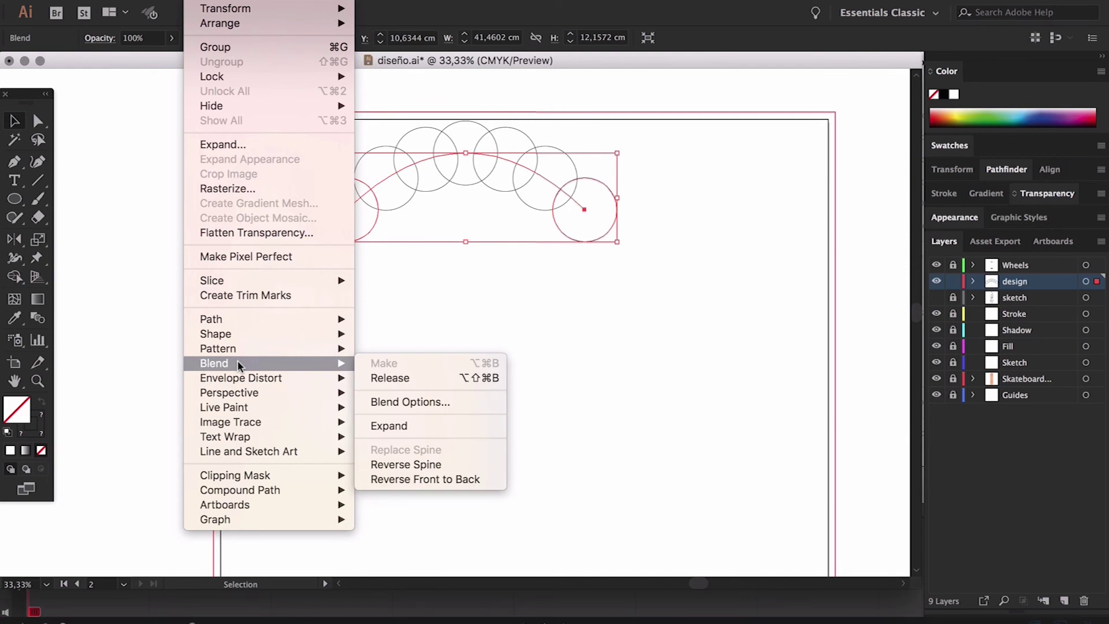
click(373, 425)
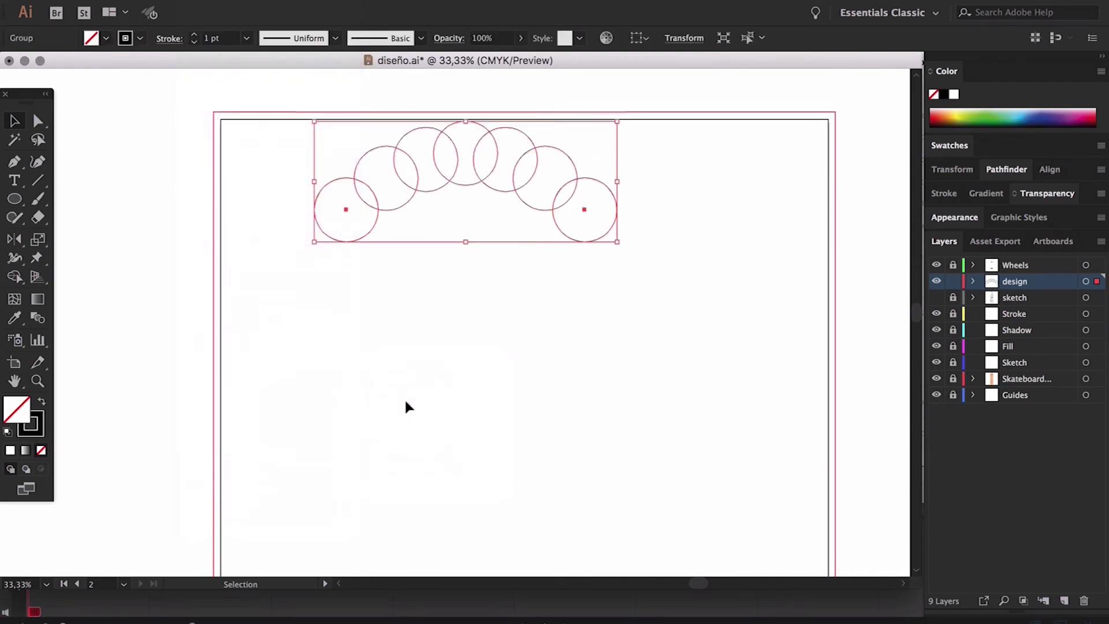
key(super+z)
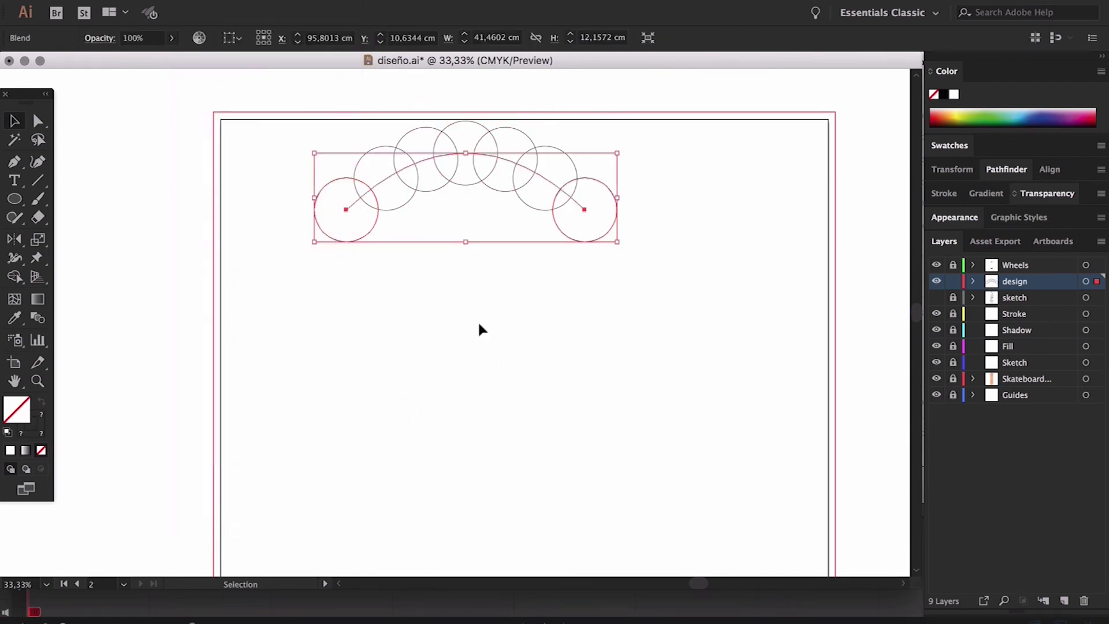
- Release the arched outline blend, select its leftover spine path, then undo the release
click(208, 3)
mouse_move(248, 364)
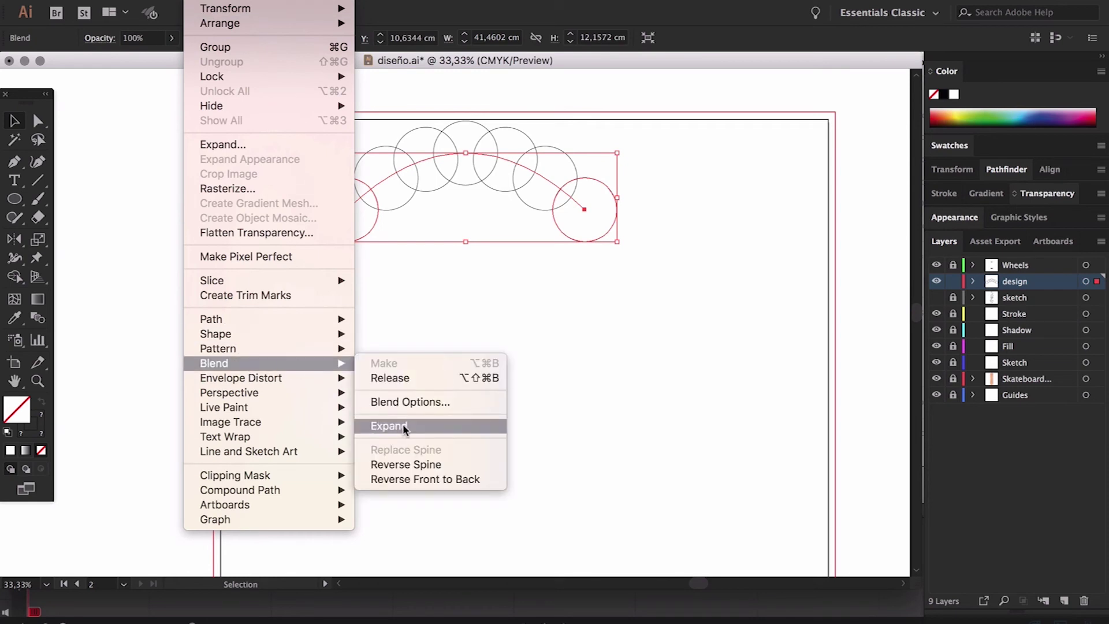
click(424, 381)
click(594, 284)
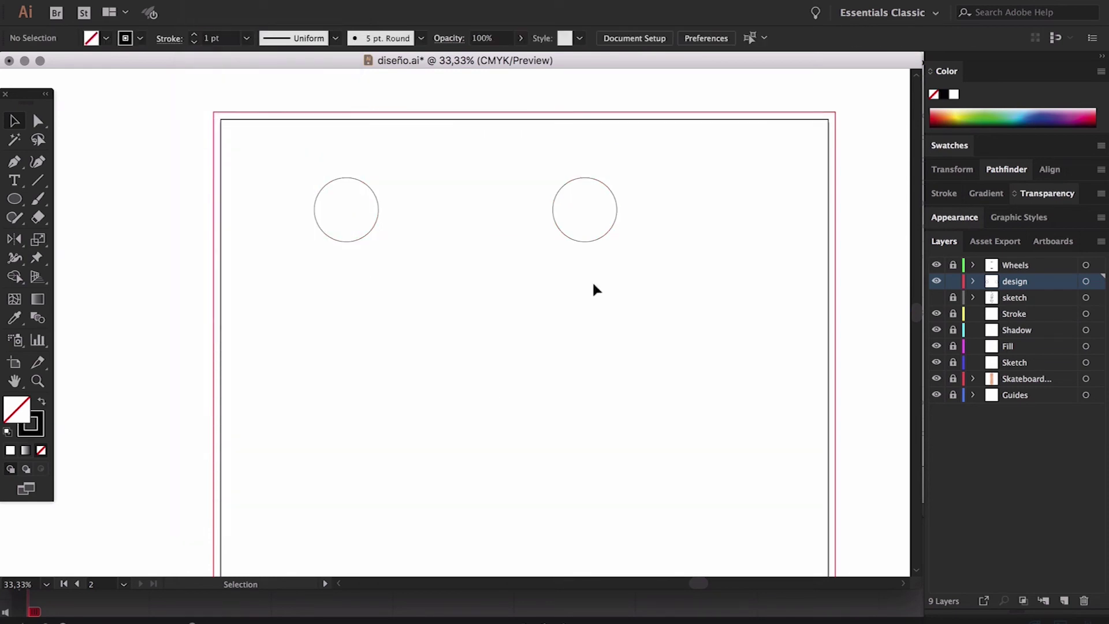
click(537, 174)
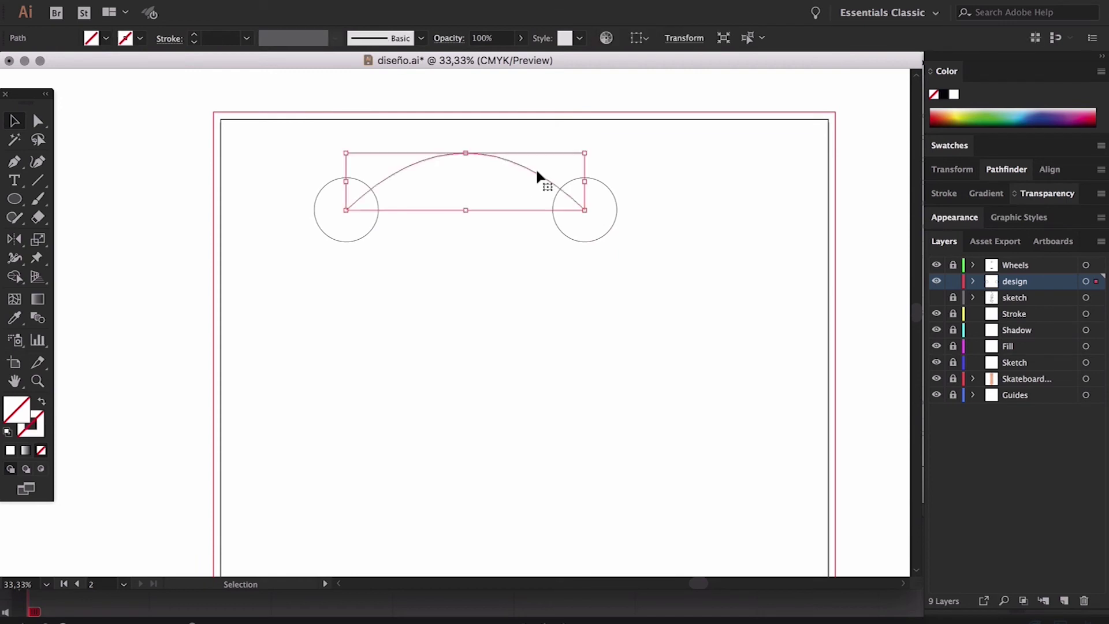
key(ctrl+z)
key(ctrl+z)
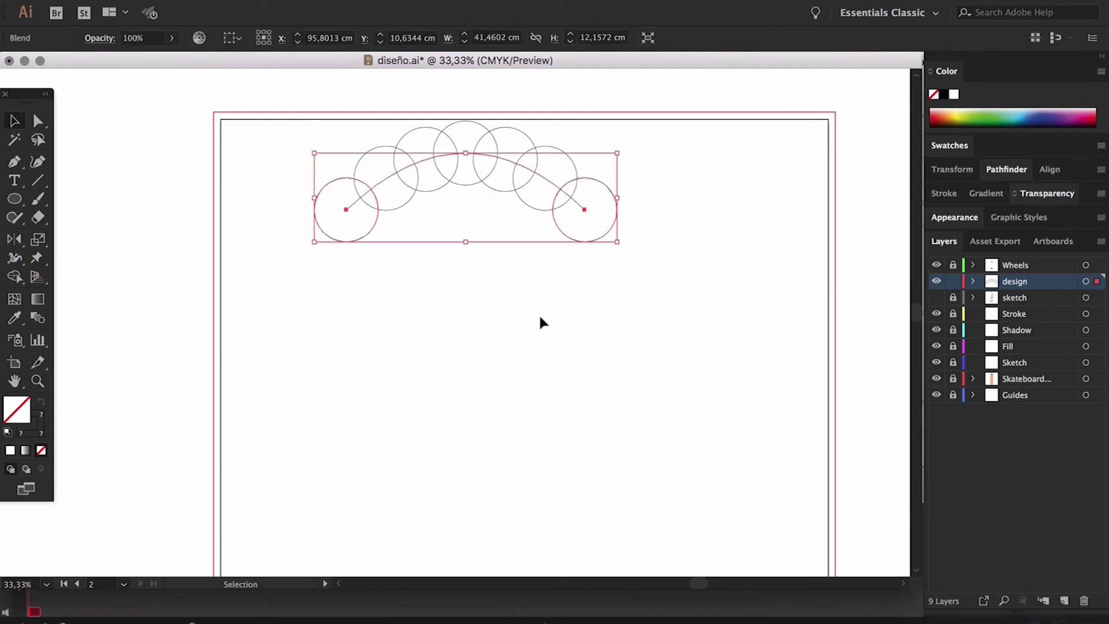
- Move the arched outline blend lower on the artboard and delete it
click(539, 313)
drag(455, 162, 525, 311)
click(587, 236)
scroll(587, 235, down, 3)
scroll(587, 235, right, 2)
drag(650, 184, 314, 360)
key(Delete)
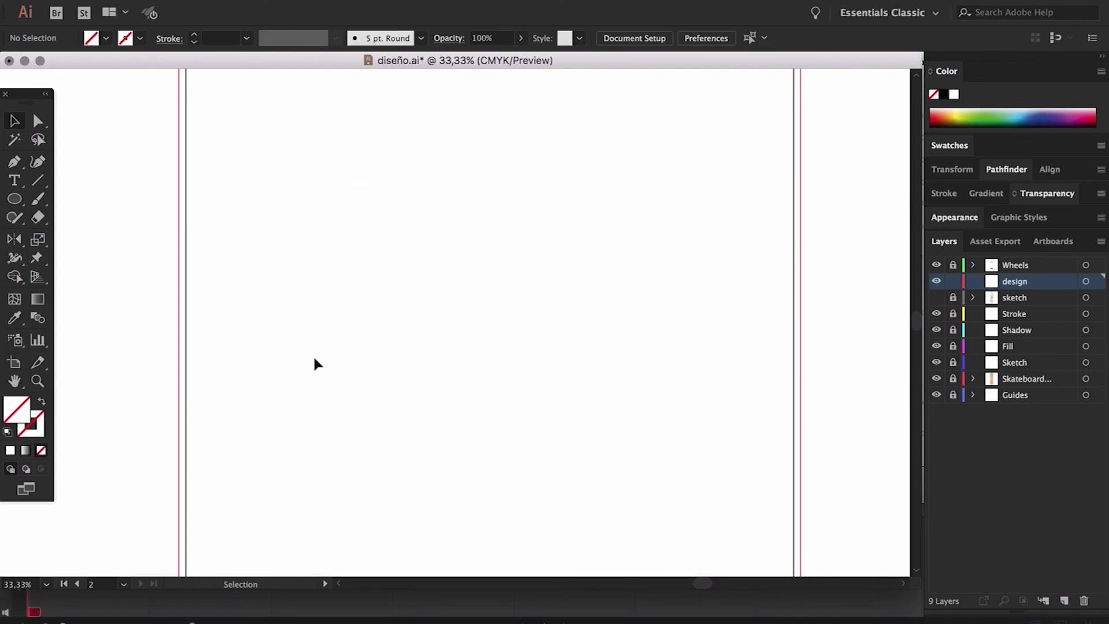
- Restore the default stroke with no fill and draw a circle about 14.11 cm in diameter near the artboard's left side
key(super+equal)
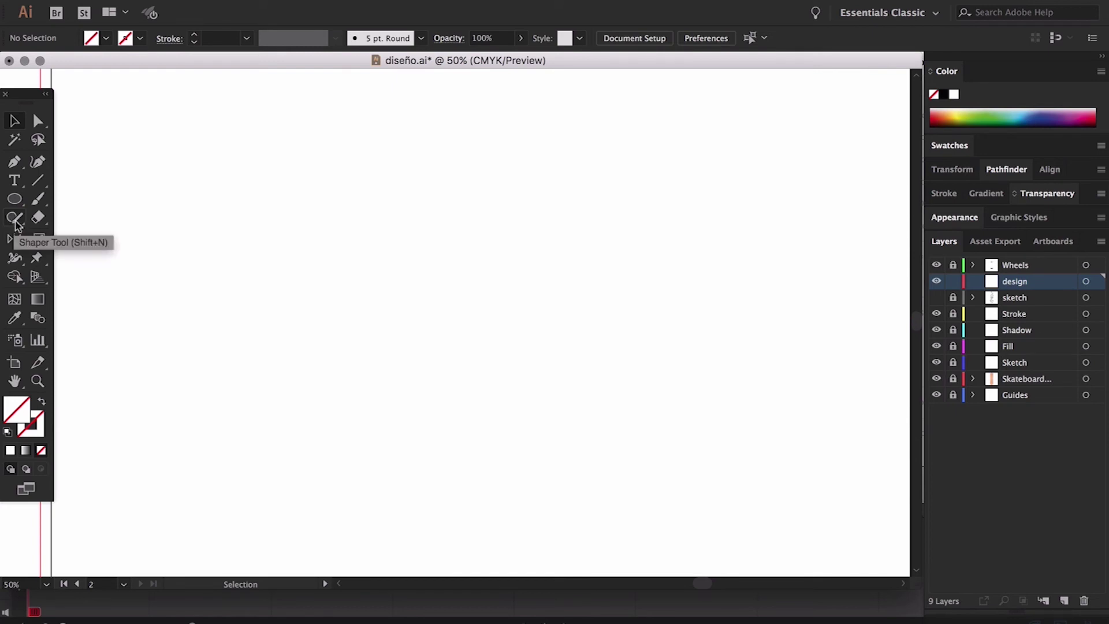
click(8, 431)
click(41, 450)
click(14, 199)
drag(246, 362, 298, 284)
key(v)
click(389, 265)
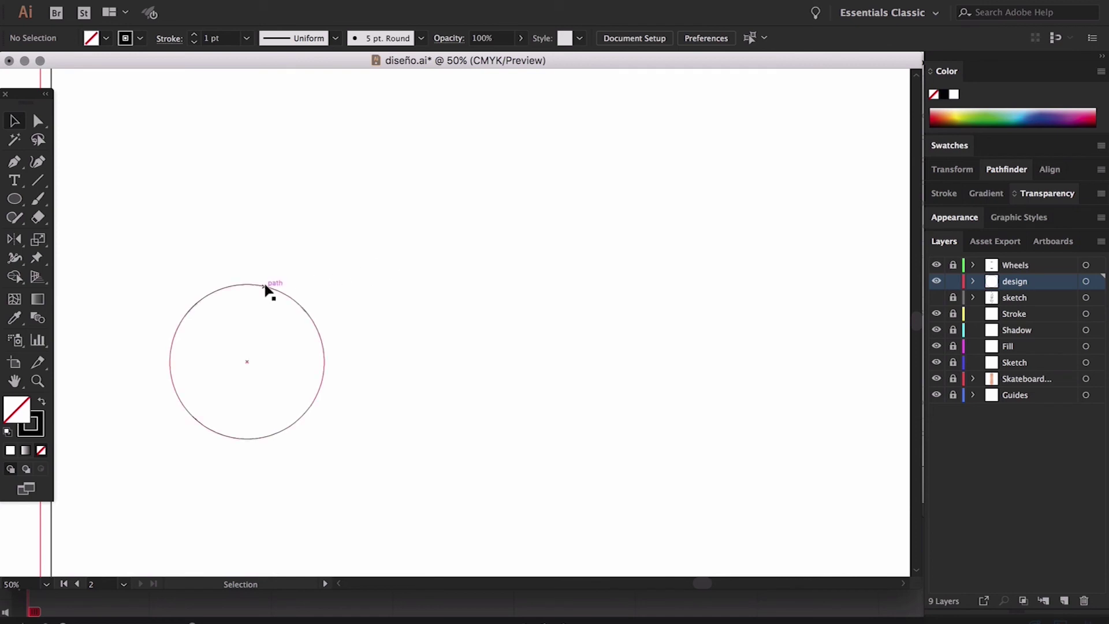
- Duplicate the circle about 40 cm to the right, select both circles and make a blend between them
drag(264, 286, 705, 310)
drag(761, 203, 286, 434)
click(202, 1)
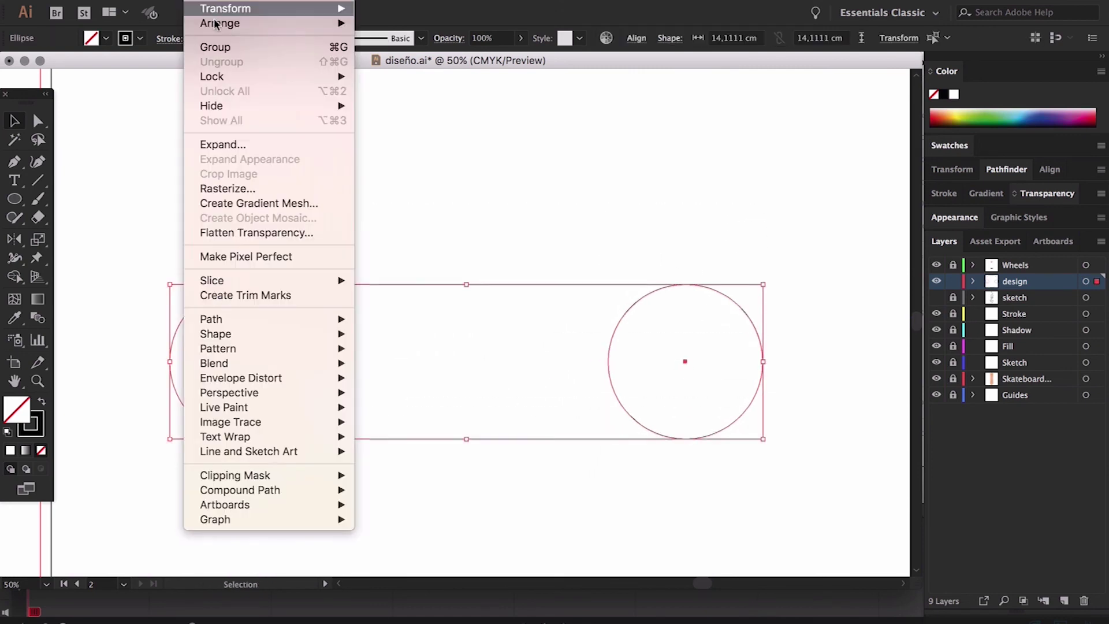
mouse_move(248, 364)
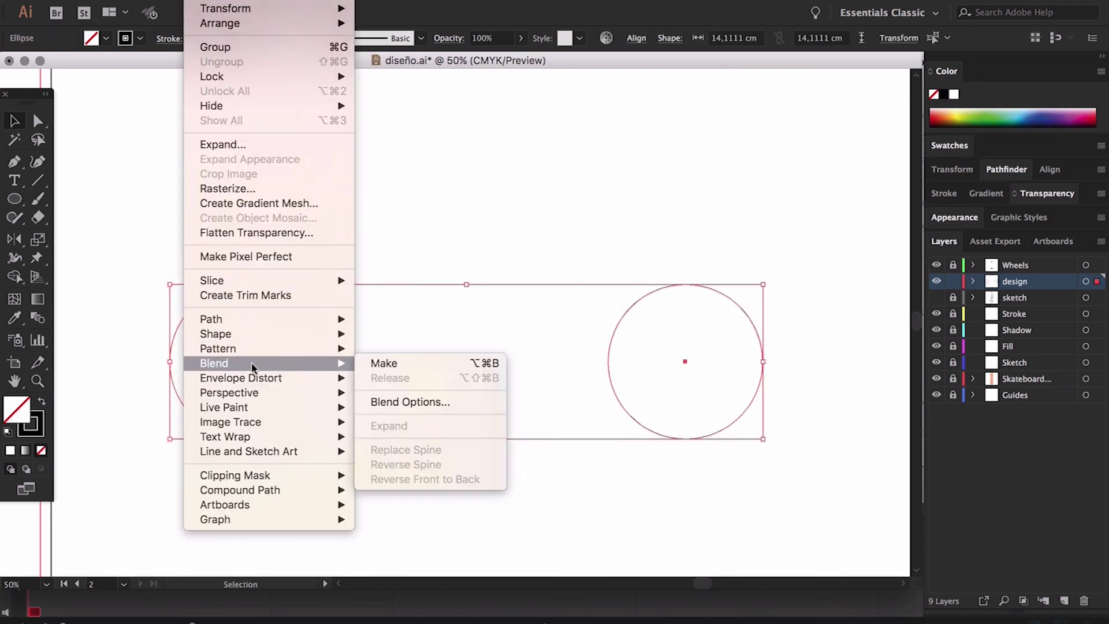
click(384, 361)
- Set the new circle blend's spacing to Specified Steps with 4 steps
click(203, 1)
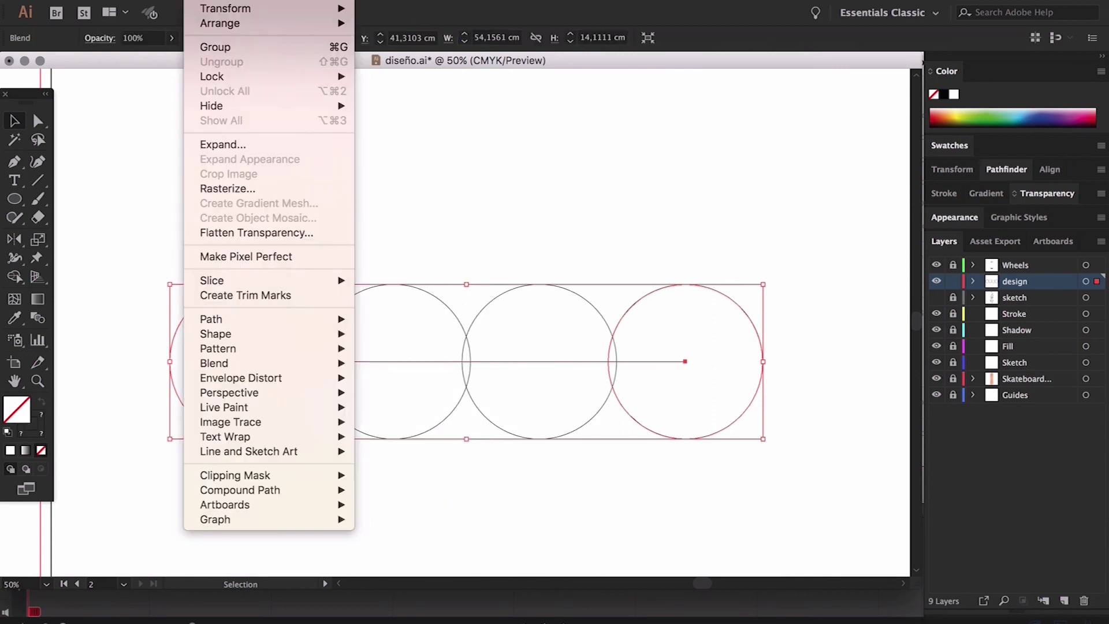
mouse_move(292, 362)
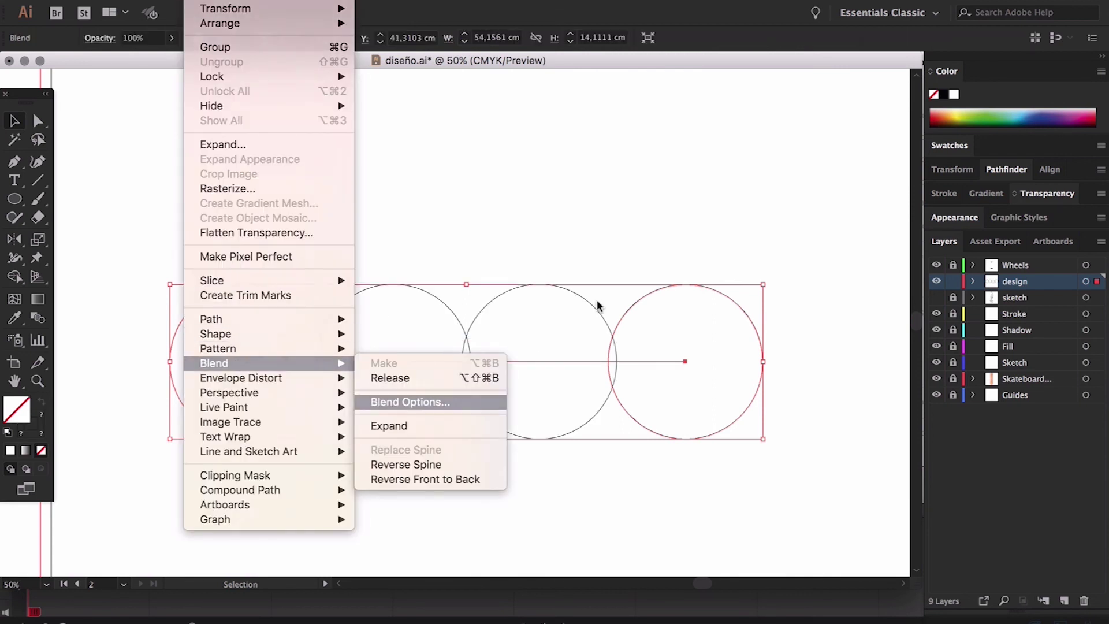
click(409, 401)
click(658, 176)
click(797, 104)
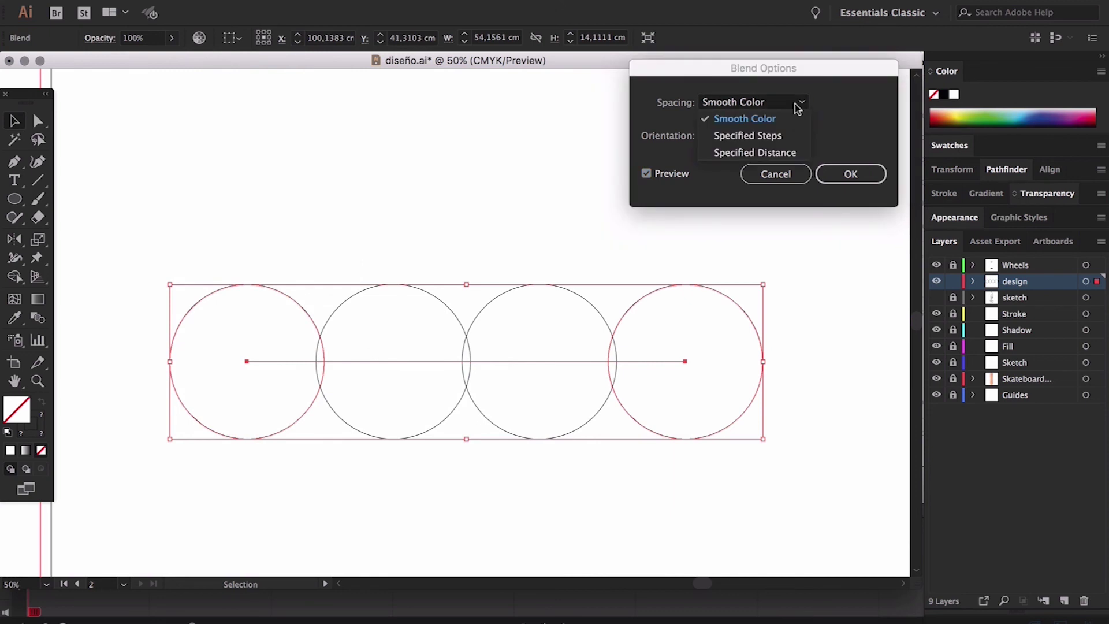
click(756, 135)
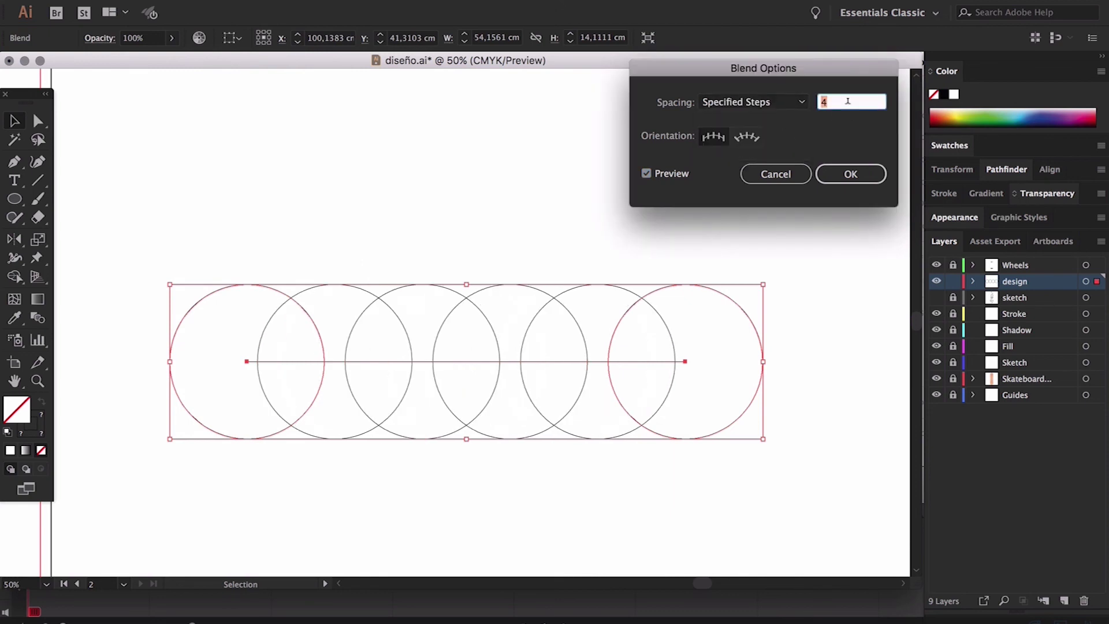
text(4)
click(850, 171)
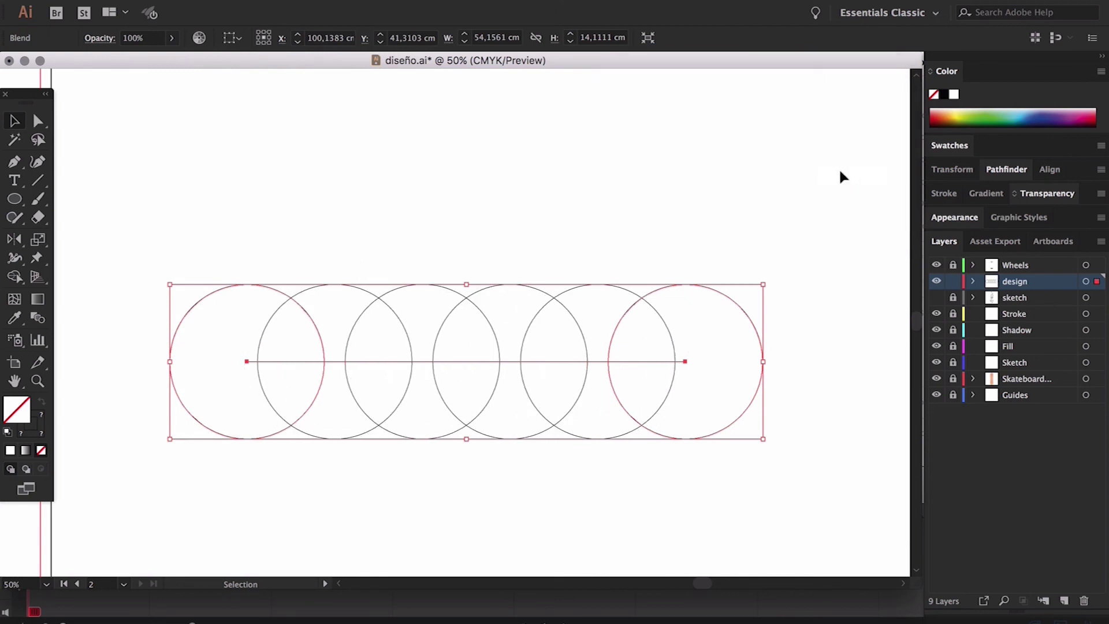
- Expand the circle blend into separate editable circles and deselect them
click(205, 1)
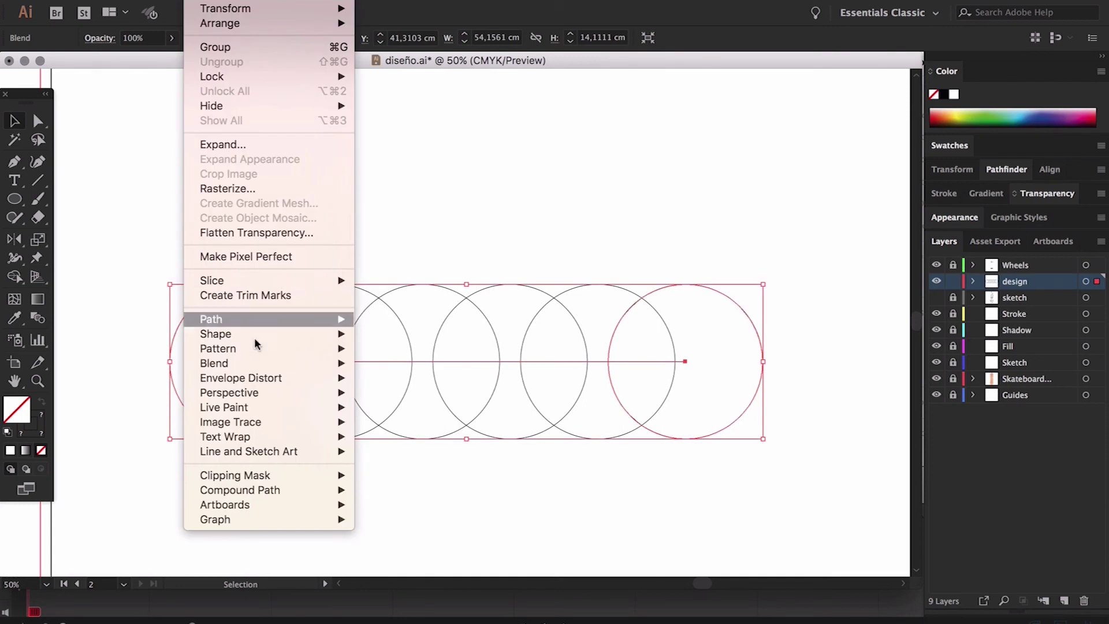
mouse_move(256, 363)
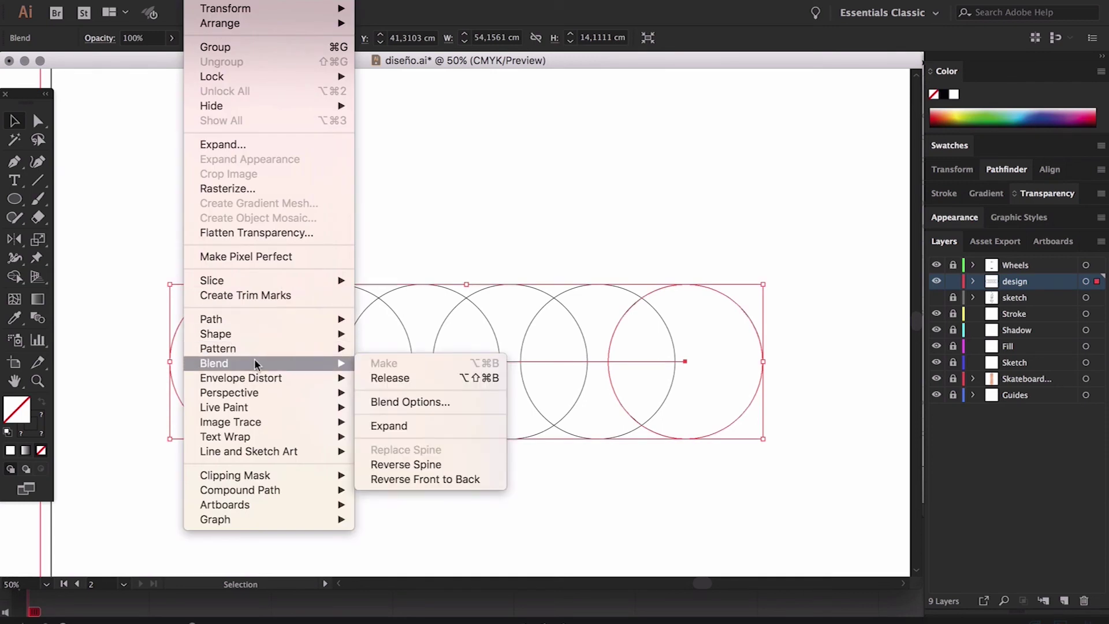
click(393, 425)
click(424, 171)
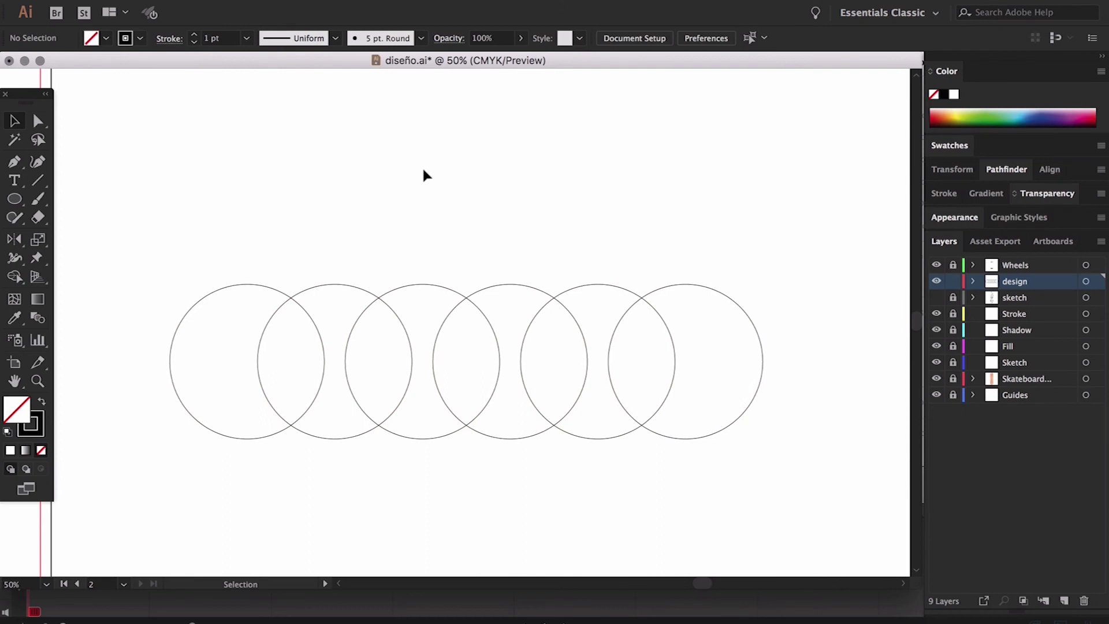
scroll(424, 171, down, 2)
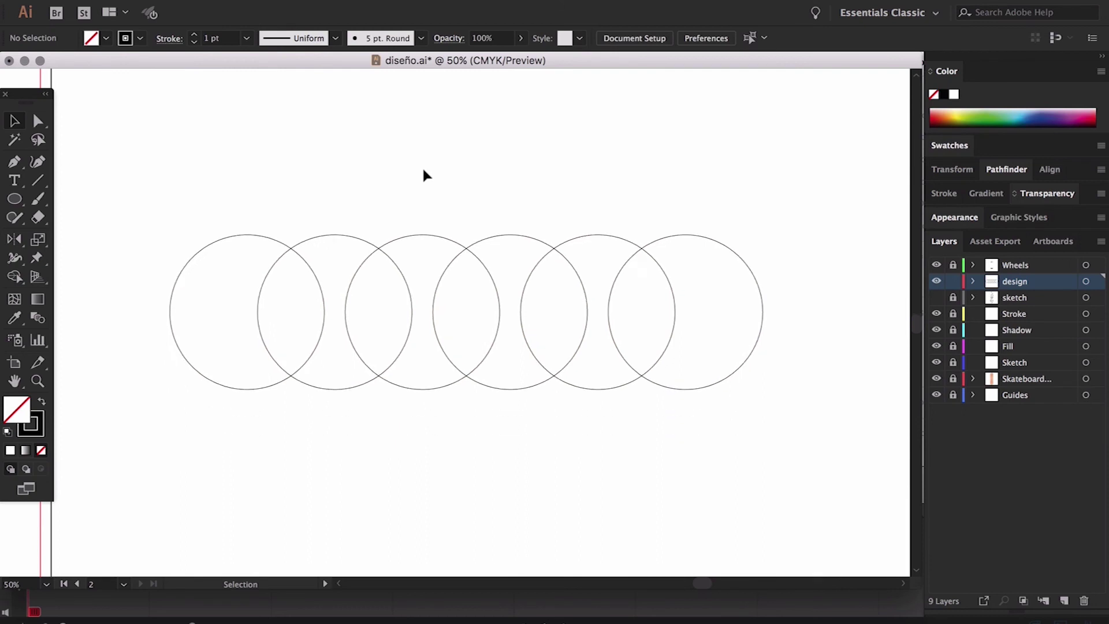
- Scribble across the circle overlaps with the Shaper tool, removing each circle's arc inside its left-hand neighbour
click(14, 217)
mouse_move(273, 293)
mouse_down()
mouse_move(251, 330)
mouse_move(294, 358)
mouse_up()
mouse_move(357, 317)
mouse_down()
mouse_move(349, 349)
mouse_move(369, 353)
mouse_move(363, 363)
mouse_up()
mouse_move(445, 324)
mouse_down()
mouse_move(425, 357)
mouse_move(444, 343)
mouse_move(459, 361)
mouse_up()
mouse_move(529, 332)
mouse_down()
mouse_move(529, 350)
mouse_move(552, 365)
mouse_up()
mouse_move(623, 328)
mouse_down()
mouse_move(615, 362)
mouse_move(637, 351)
mouse_move(641, 377)
mouse_up()
key(v)
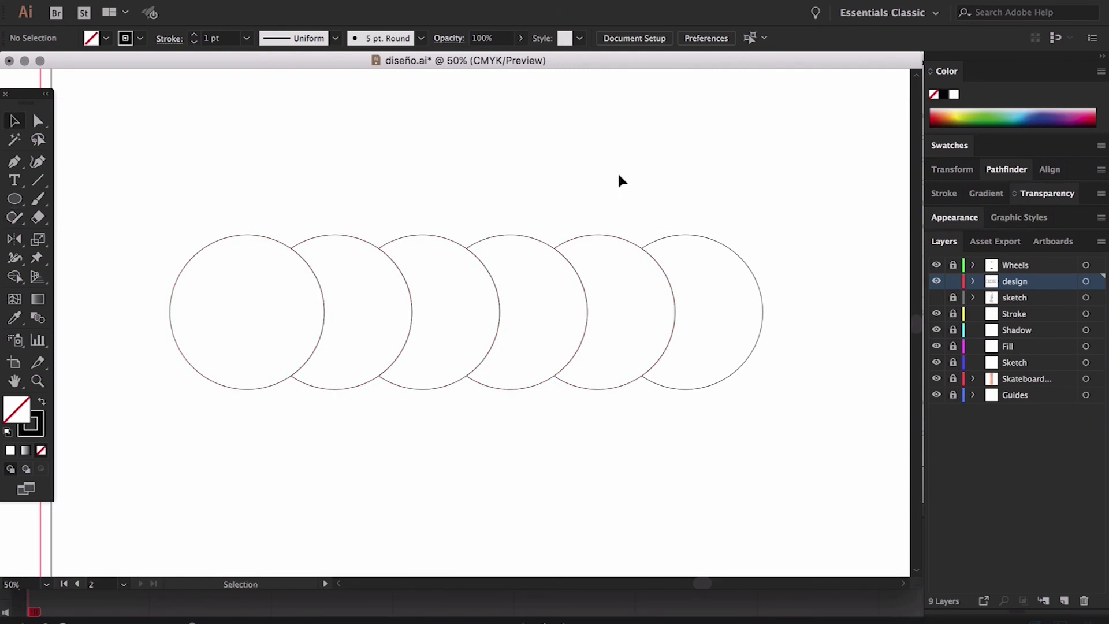
- Undo the last Shaper merge and scribble out the fifth circle's right arc inside the sixth circle instead
key(super+z)
click(15, 218)
drag(665, 263, 667, 329)
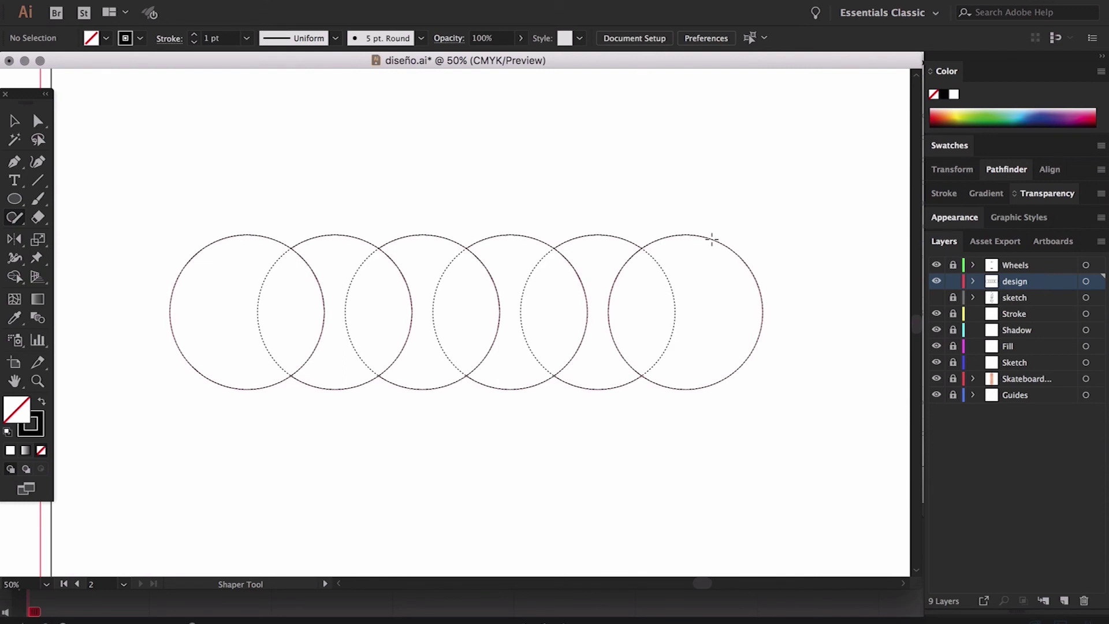
- Select the overlapping circles' Shaper group, switch it to whole-object editing and move the row slightly up and to the right
click(712, 240)
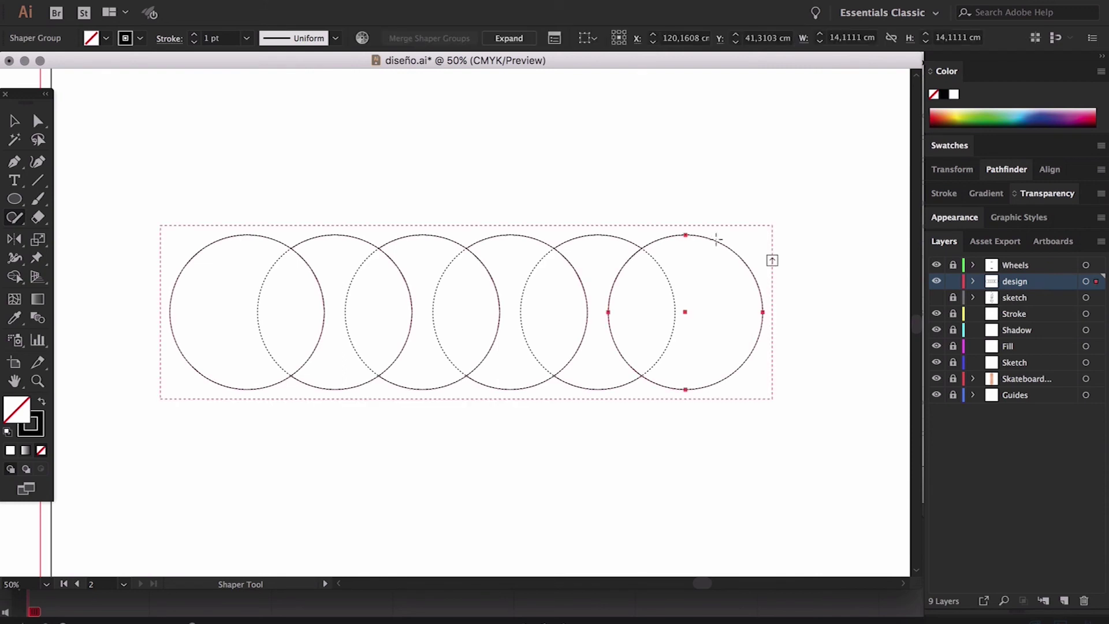
click(773, 261)
mouse_move(667, 245)
mouse_down()
mouse_move(687, 242)
mouse_move(665, 245)
mouse_up()
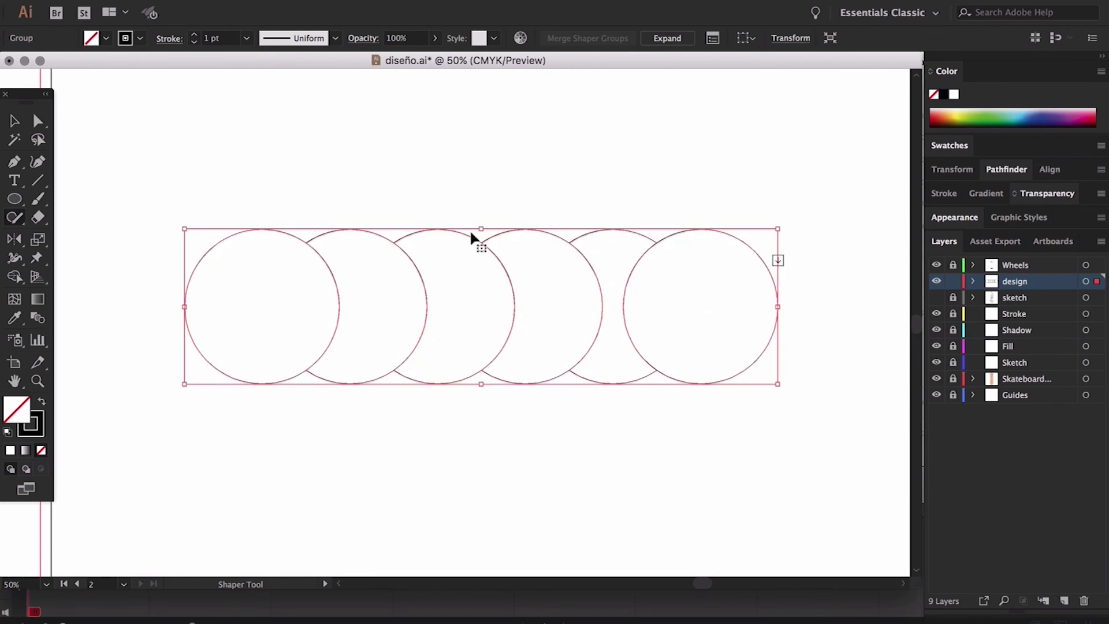
- Draw a triangle, a circle and a square side by side above the row of overlapping circles with the Shaper tool
mouse_move(269, 266)
mouse_down()
mouse_move(204, 267)
mouse_move(203, 317)
mouse_move(269, 320)
mouse_move(269, 267)
mouse_up()
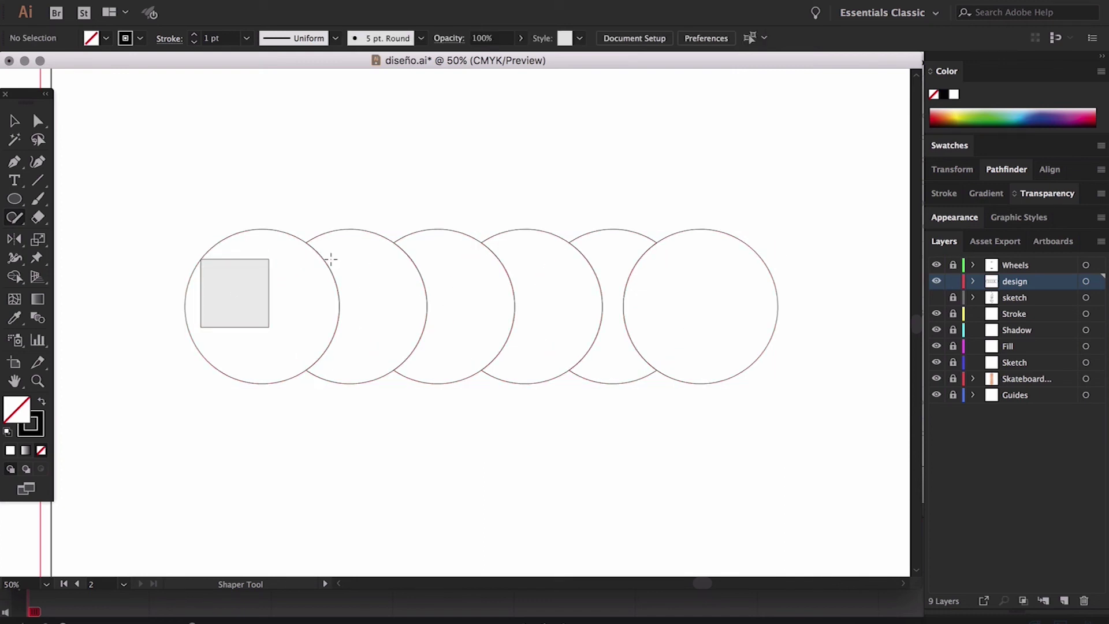
mouse_move(364, 113)
mouse_down()
mouse_move(338, 160)
mouse_move(350, 182)
mouse_move(426, 183)
mouse_move(361, 119)
mouse_up()
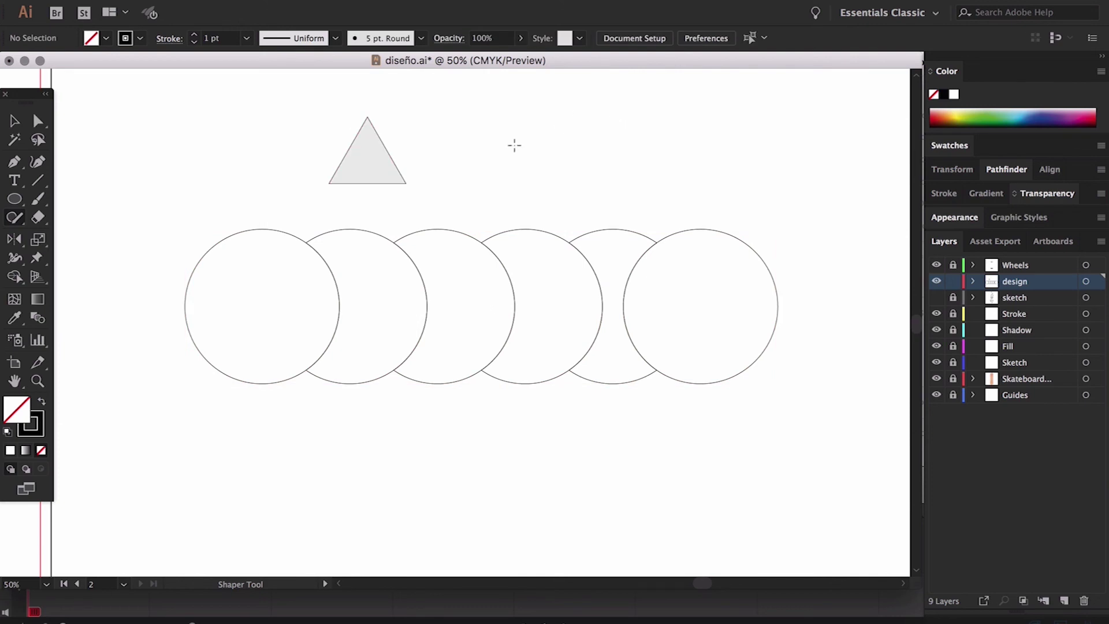
mouse_move(465, 167)
mouse_down()
mouse_move(534, 126)
mouse_move(465, 120)
mouse_up()
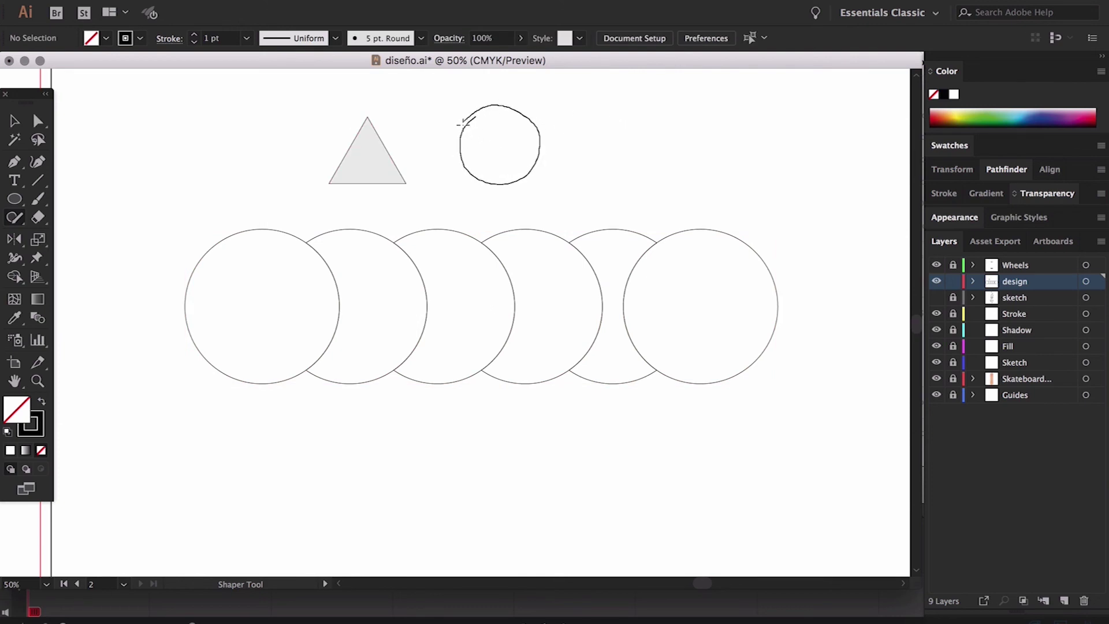
drag(481, 175, 483, 173)
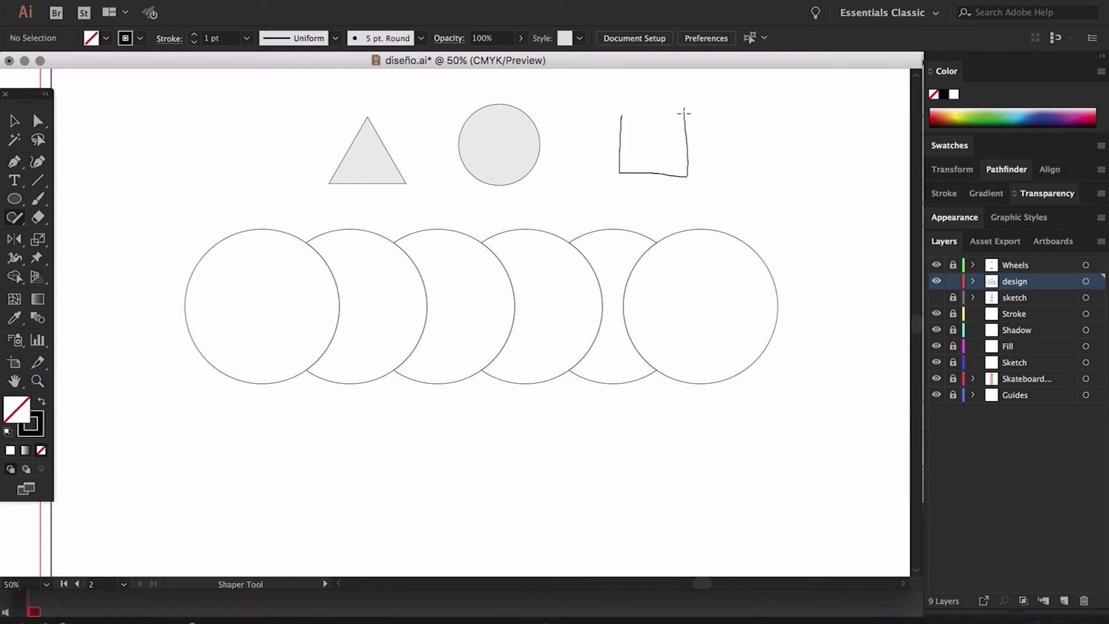
scroll(762, 123, right, 5)
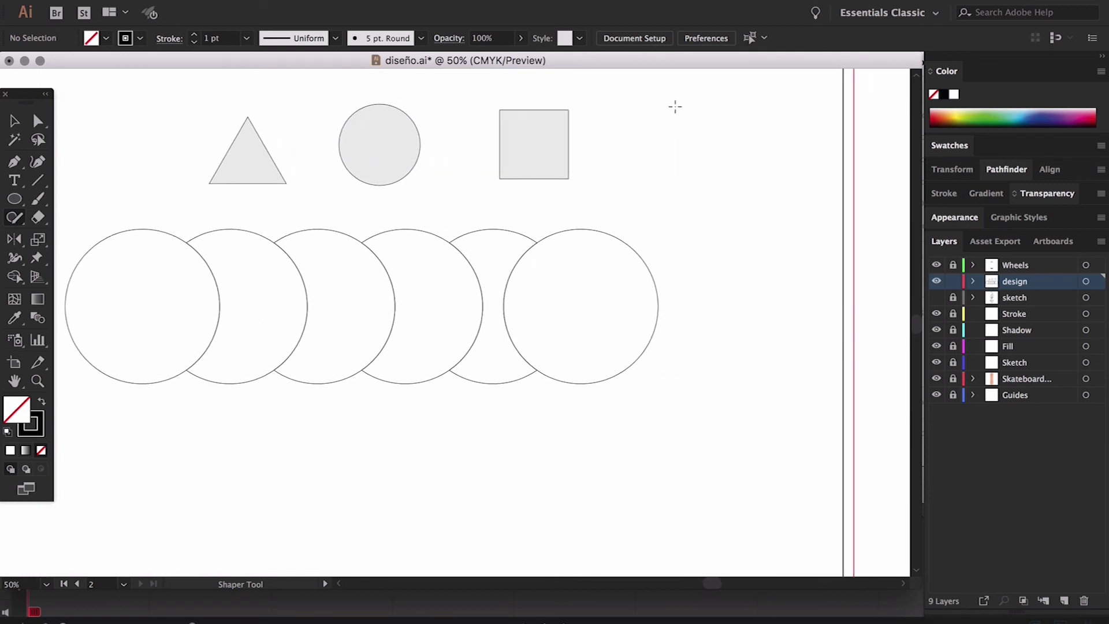